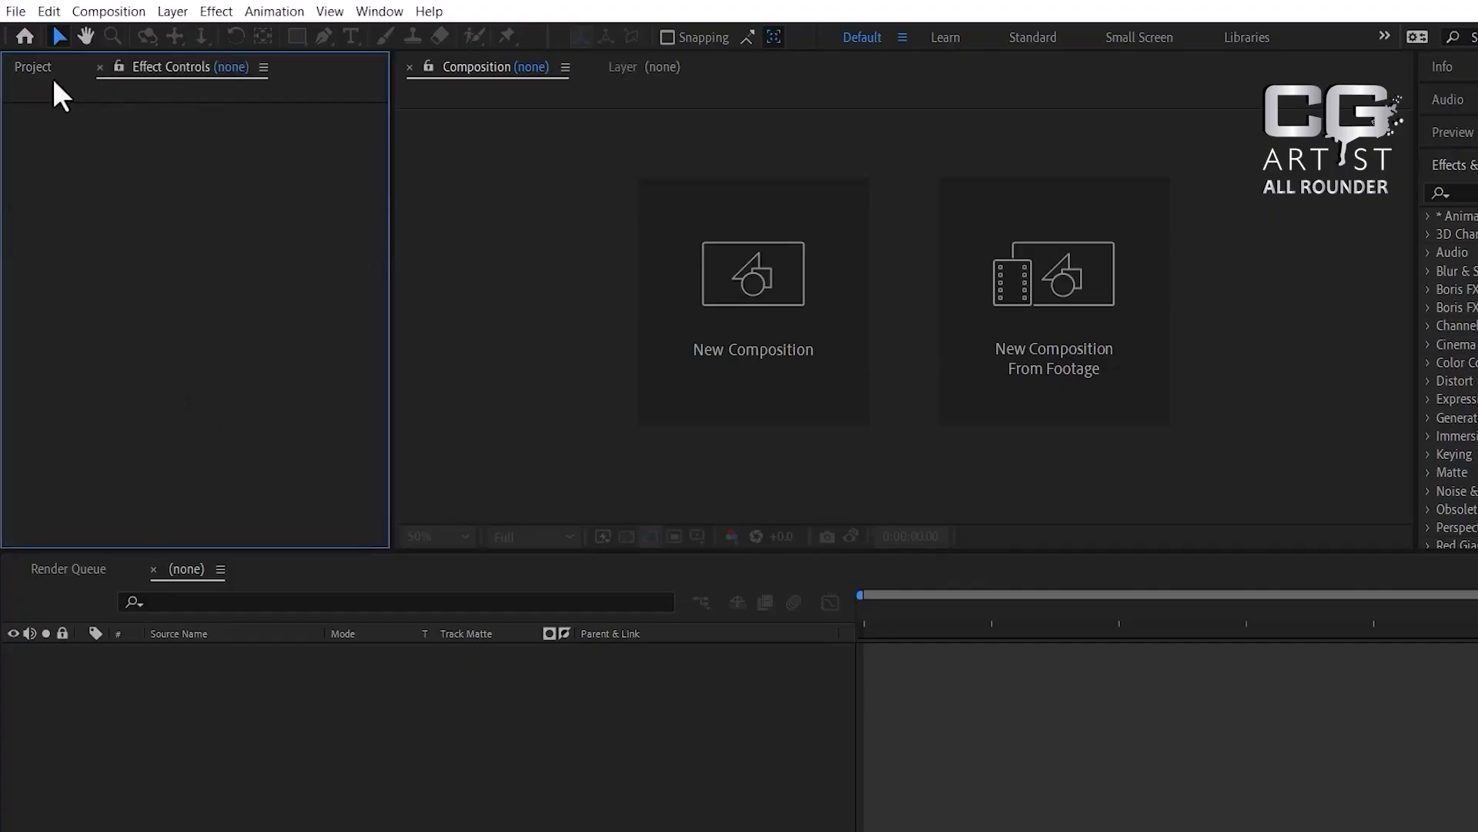
Import Default_A_serene_young_woman_posed_in_a_richly_furnished_velve_0.jpg from Downloads as a JPEG sequence and create a composition from it.
{"action": "double_click", "coordinate": [251, 344]}
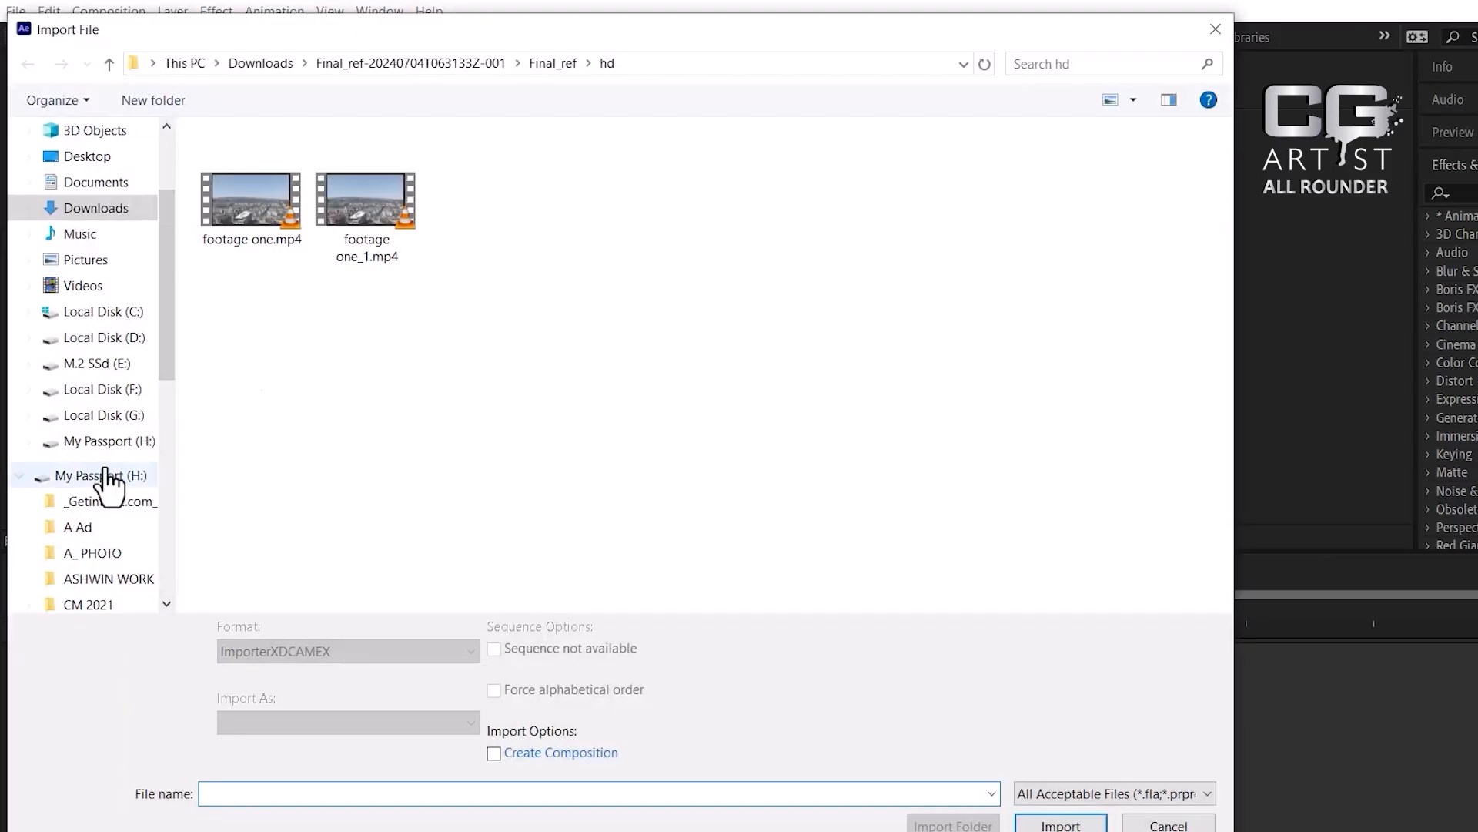
{"action": "left_click", "coordinate": [88, 209]}
{"action": "double_click", "coordinate": [343, 254]}
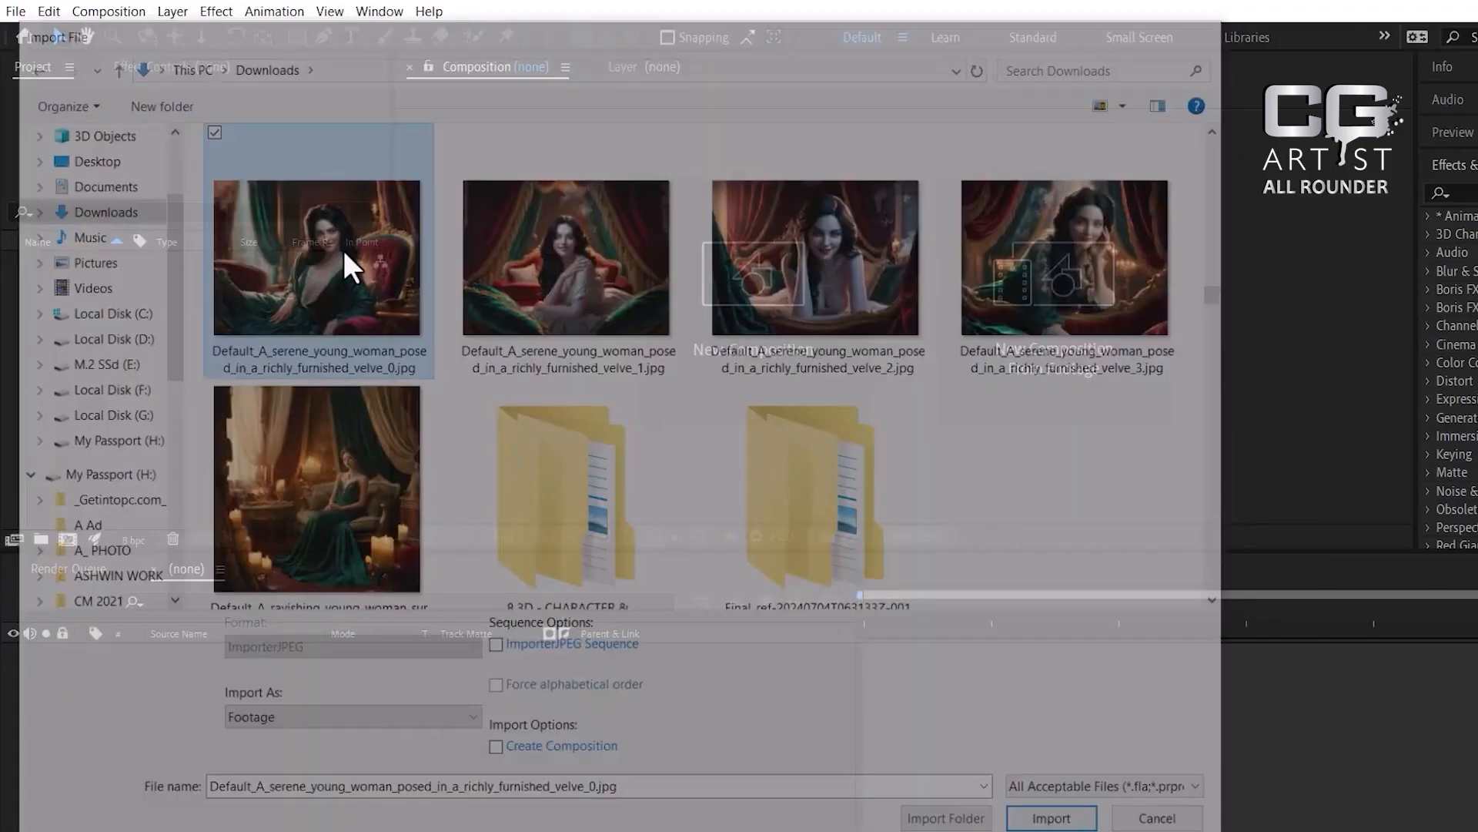
{"action": "left_click_drag", "start_coordinate": [82, 265], "coordinate": [445, 767]}
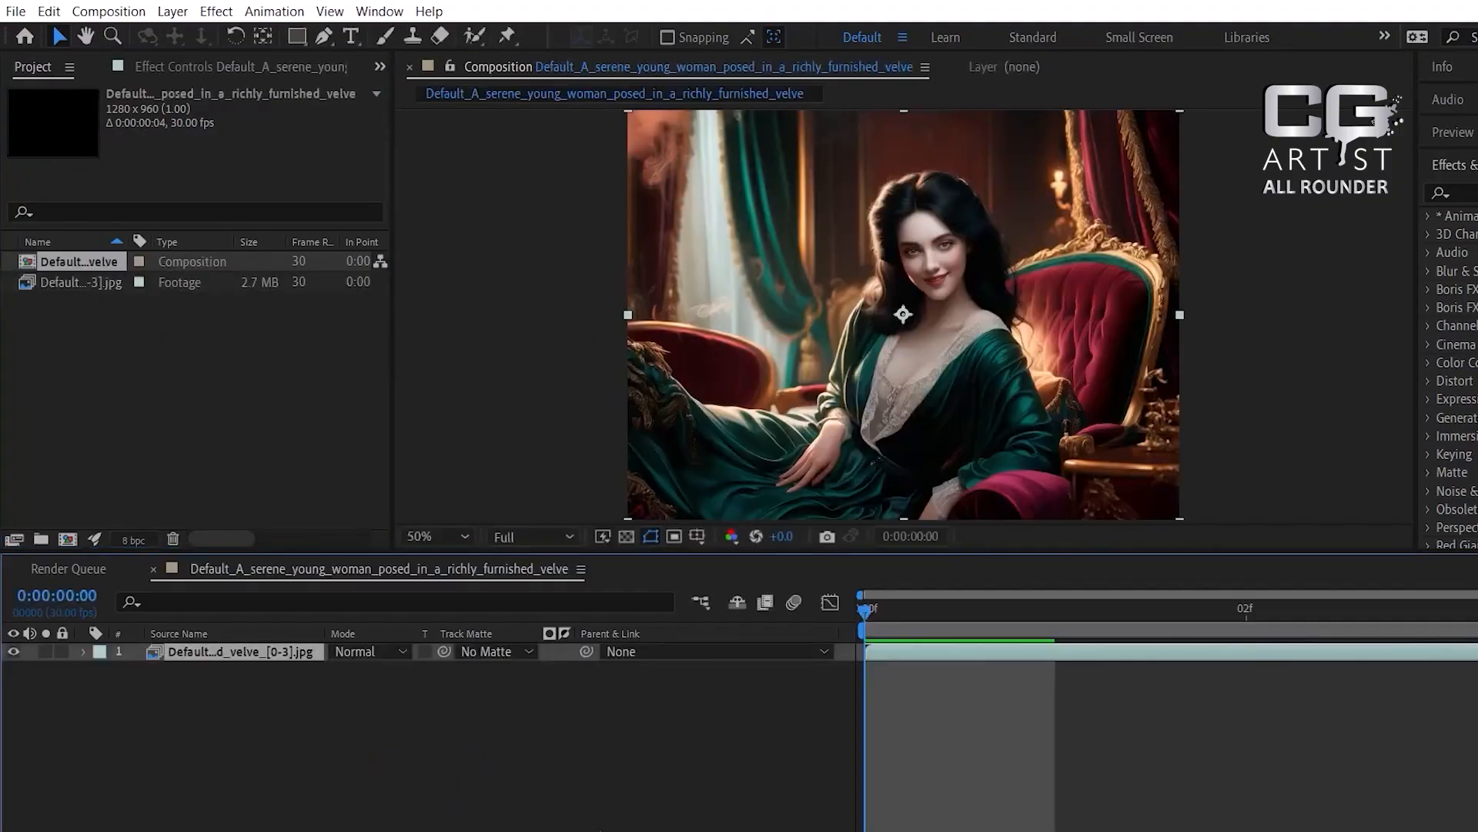
Import Video 3 Render.mp4, create a composition from it, and scrub its playback to about frame 25.
{"action": "double_click", "coordinate": [139, 408]}
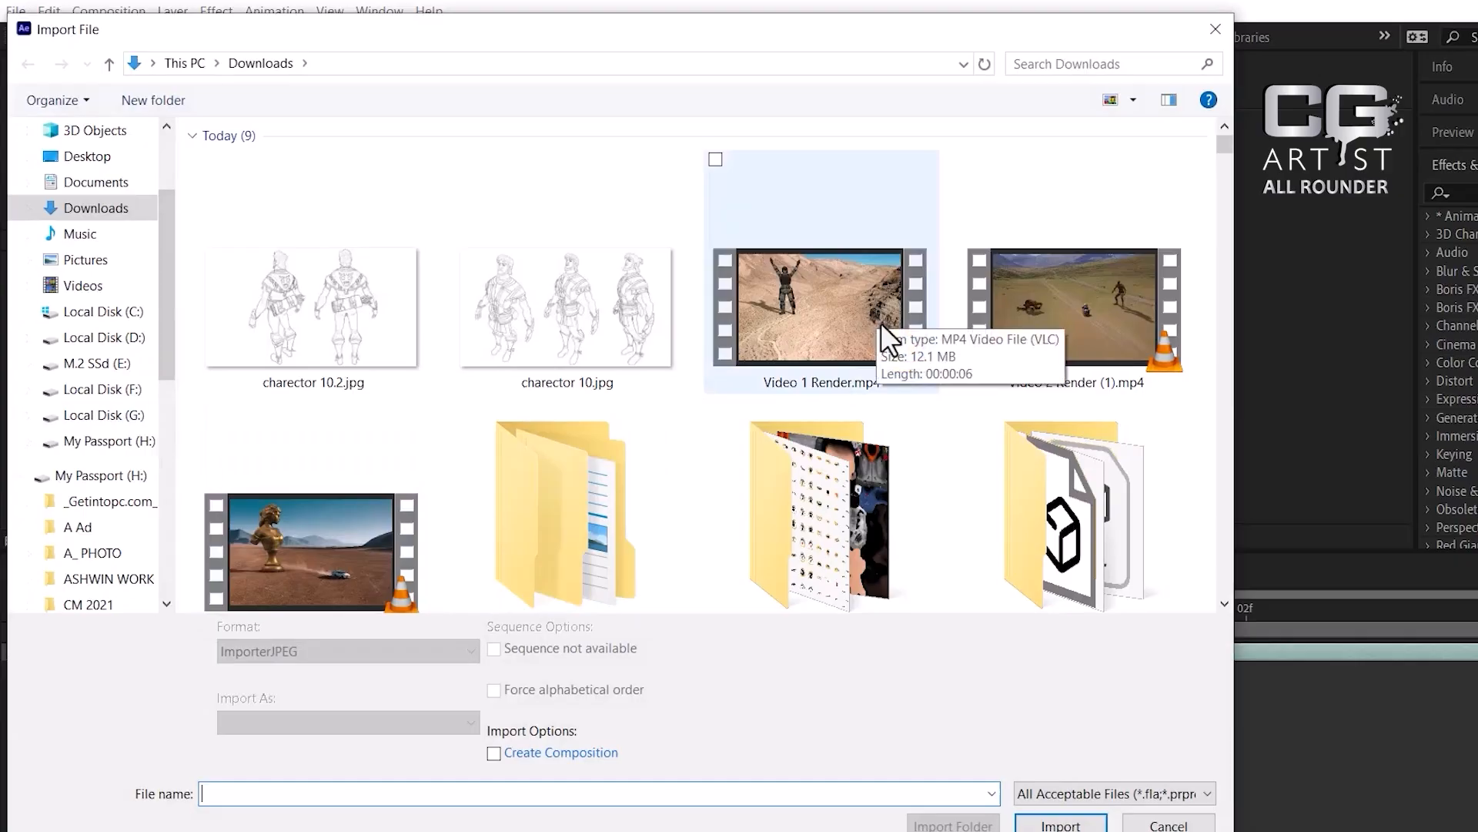
{"action": "scroll", "coordinate": [880, 324], "scroll_direction": "down", "scroll_amount": 3}
{"action": "double_click", "coordinate": [377, 301]}
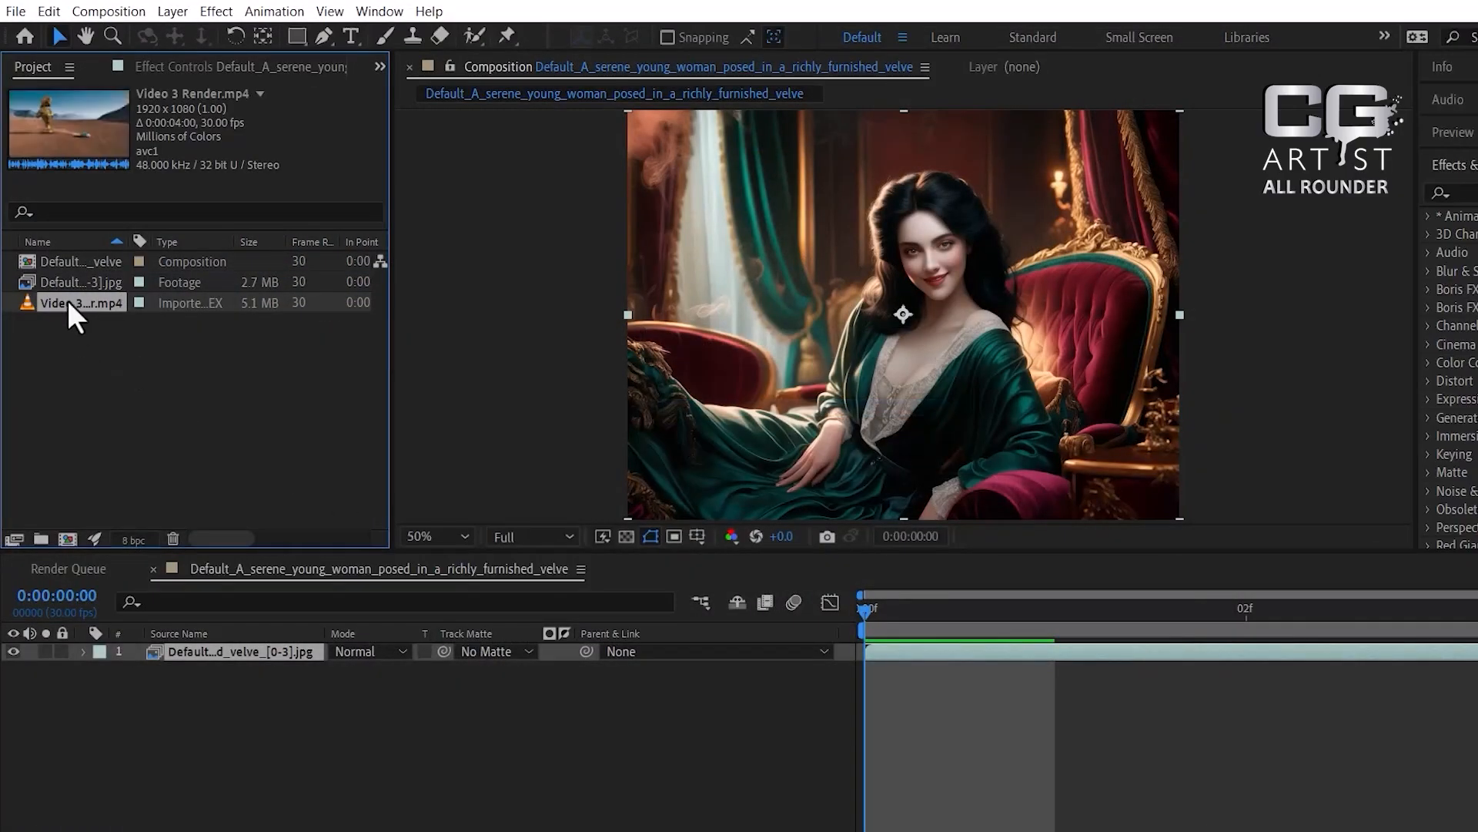
{"action": "left_click_drag", "start_coordinate": [67, 299], "coordinate": [68, 539]}
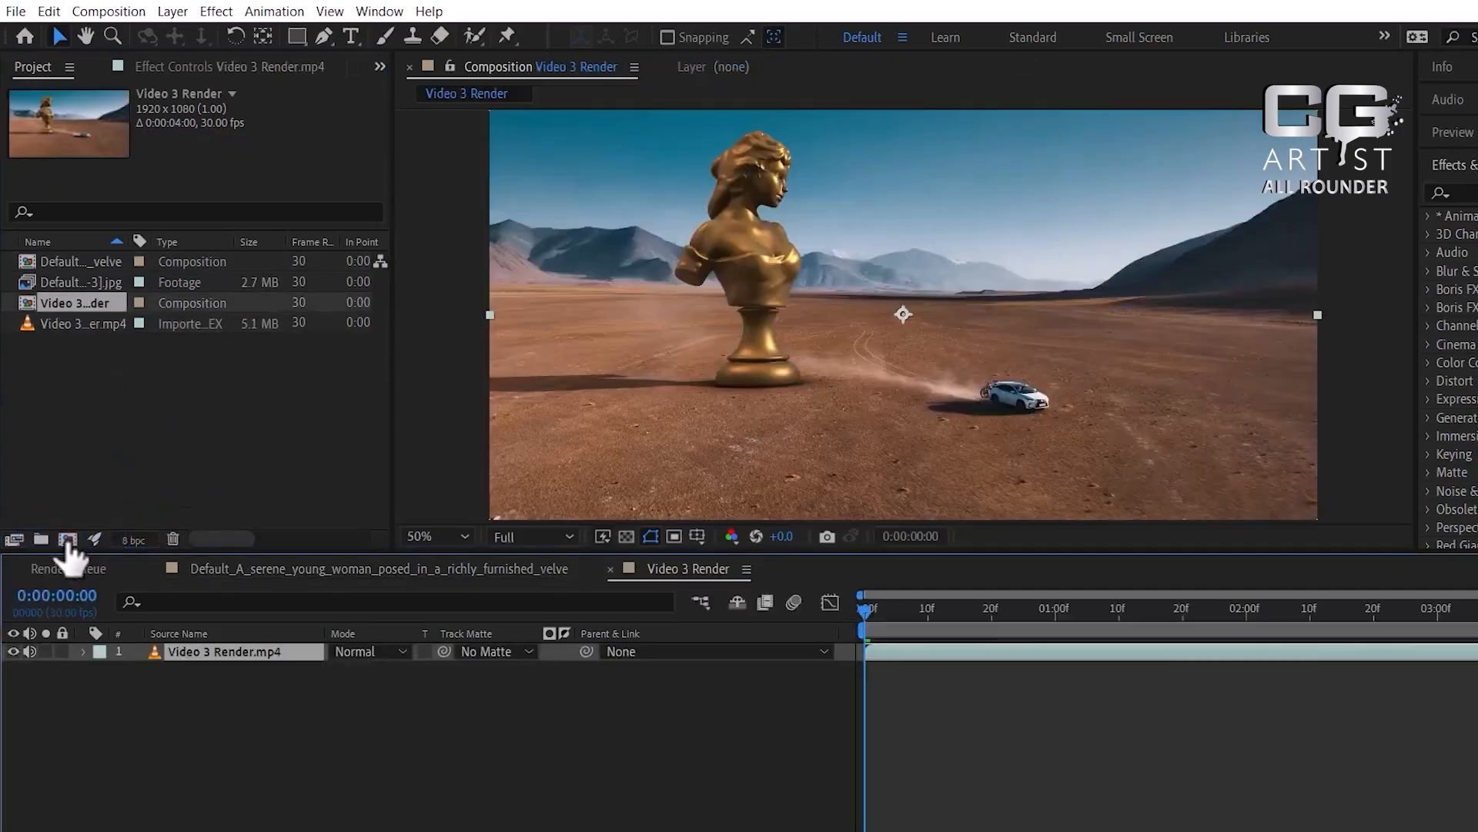
{"action": "left_click_drag", "start_coordinate": [876, 619], "coordinate": [1029, 634]}
{"action": "left_click", "coordinate": [184, 436]}
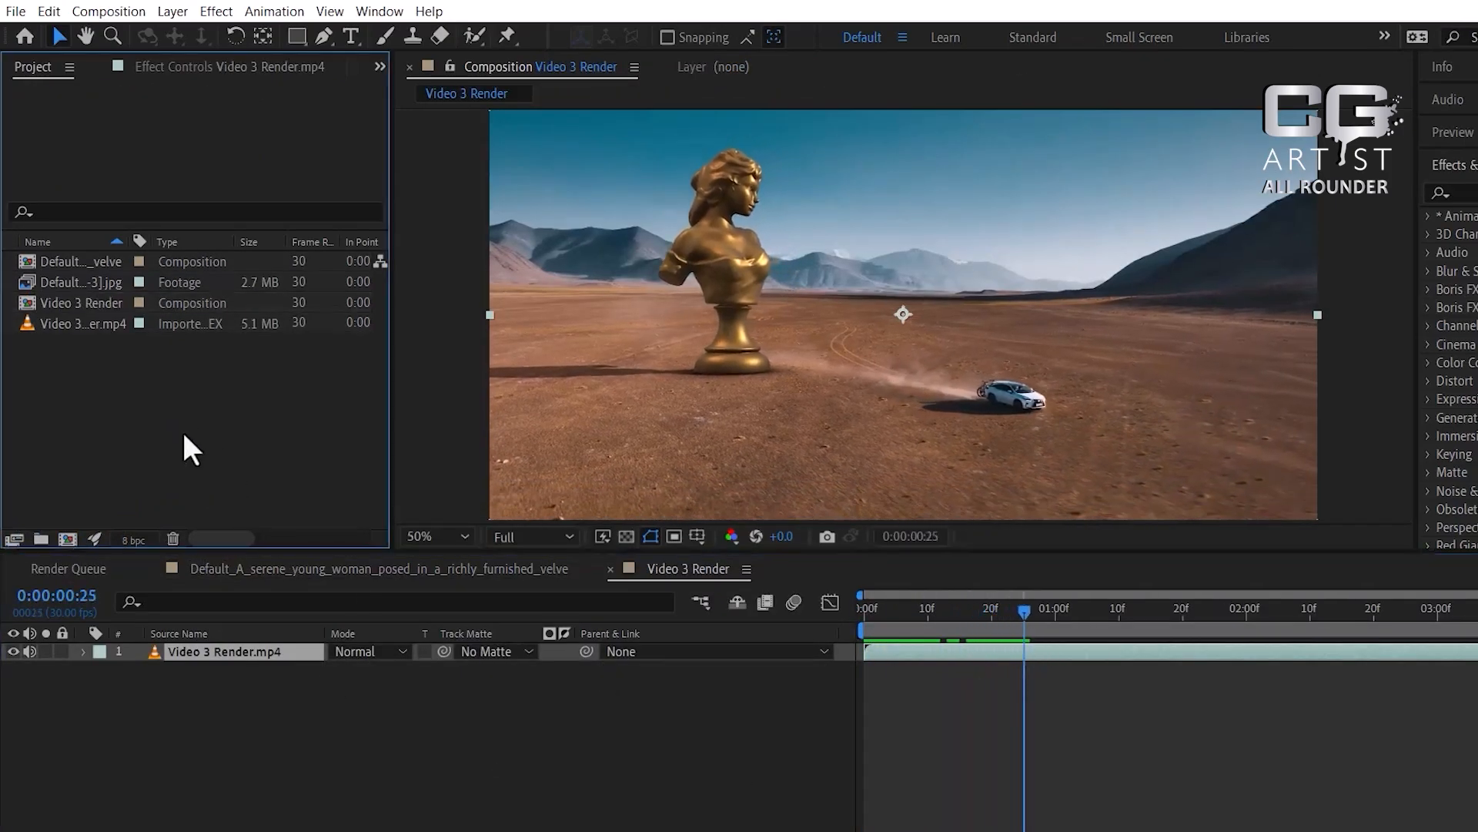
Compare the velvet-room image composition with the Video 3 Render composition by switching between them.
{"action": "left_click", "coordinate": [256, 569]}
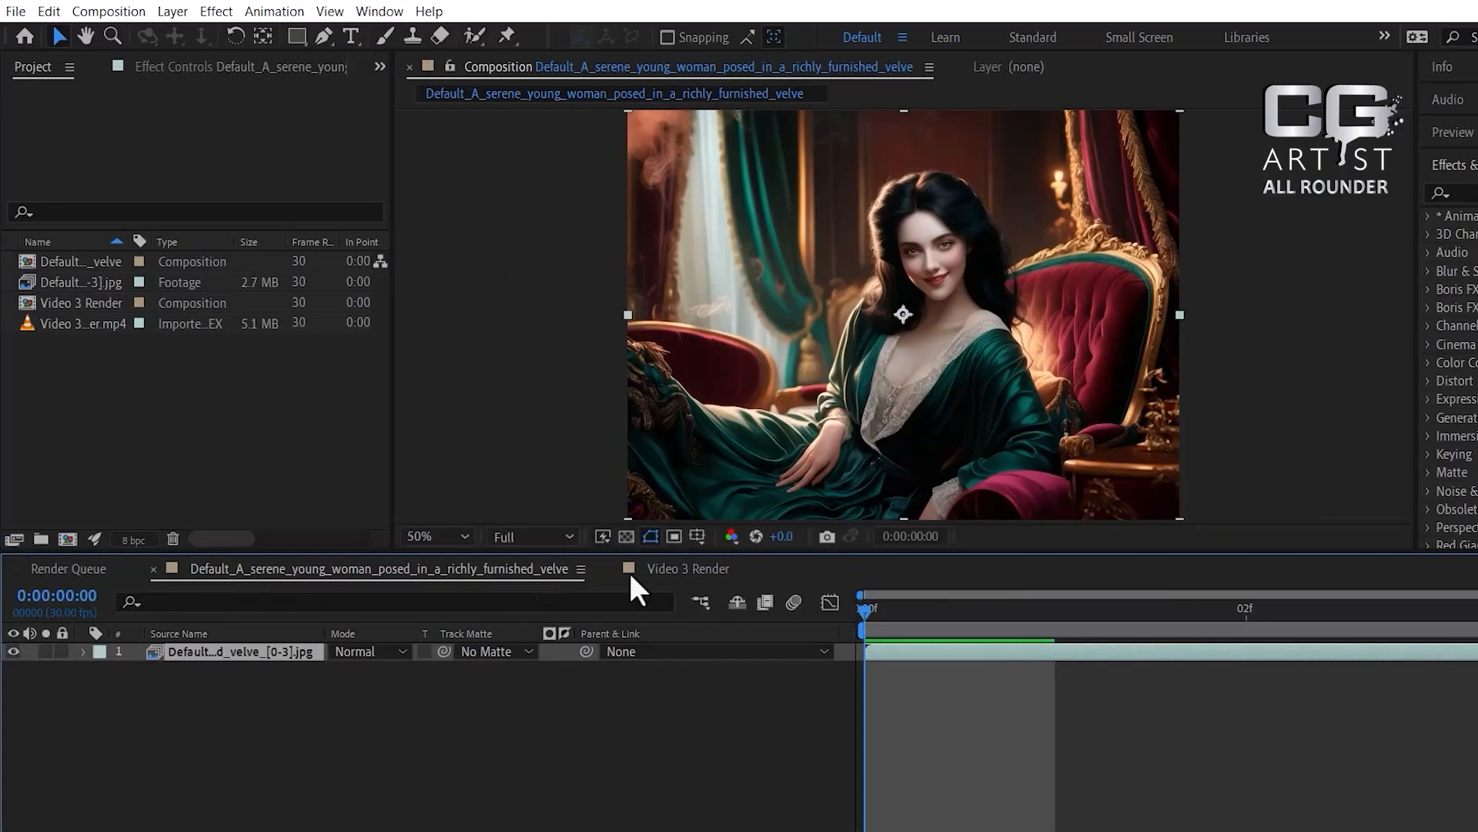
{"action": "left_click", "coordinate": [687, 570]}
{"action": "left_click", "coordinate": [470, 568]}
{"action": "left_click", "coordinate": [704, 572]}
{"action": "left_click", "coordinate": [483, 574]}
{"action": "left_click", "coordinate": [699, 571]}
{"action": "left_click", "coordinate": [493, 571]}
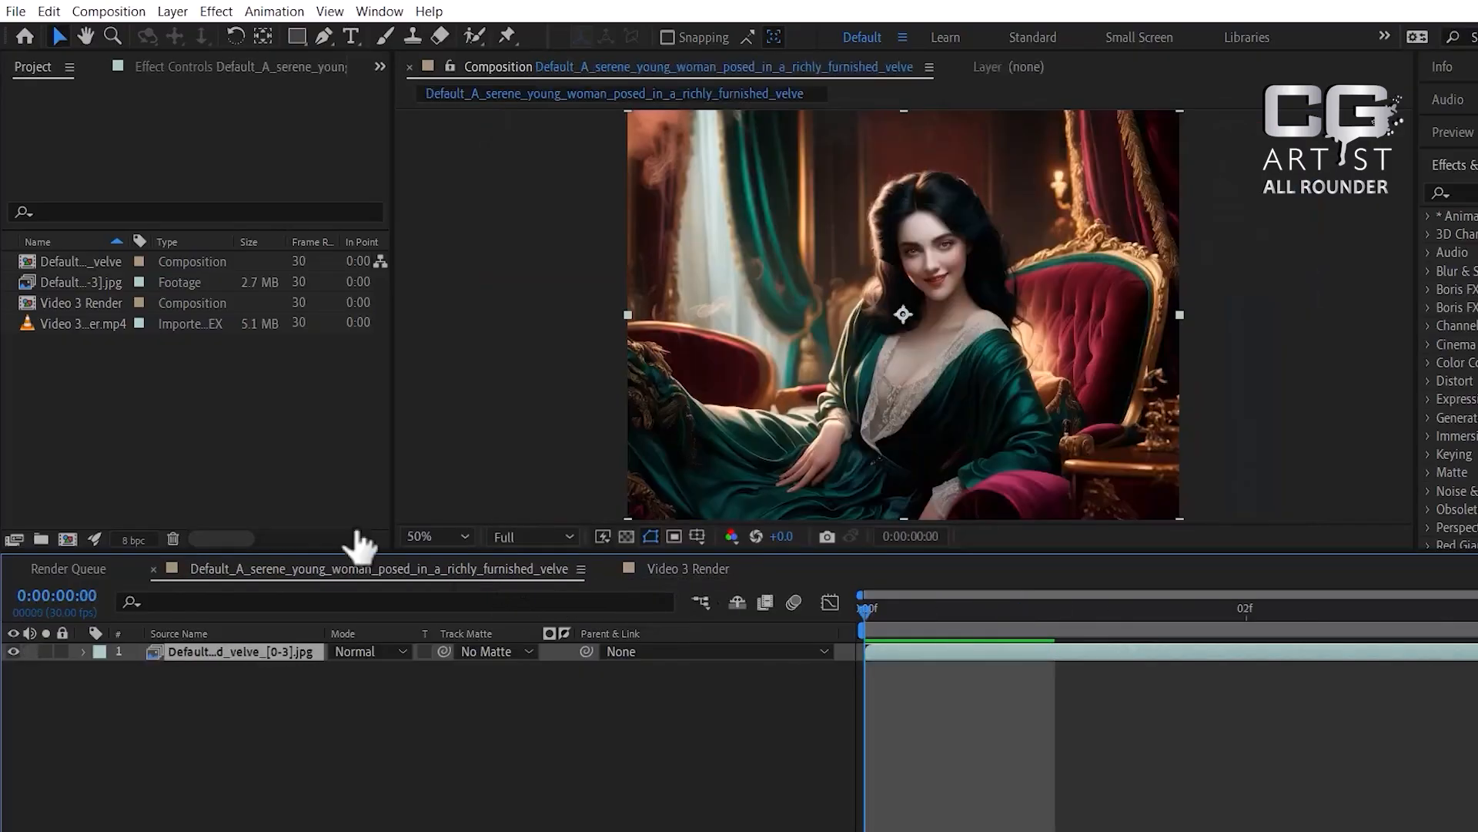
Import charector 10.jpg from Downloads and create a composition from it.
{"action": "double_click", "coordinate": [206, 404]}
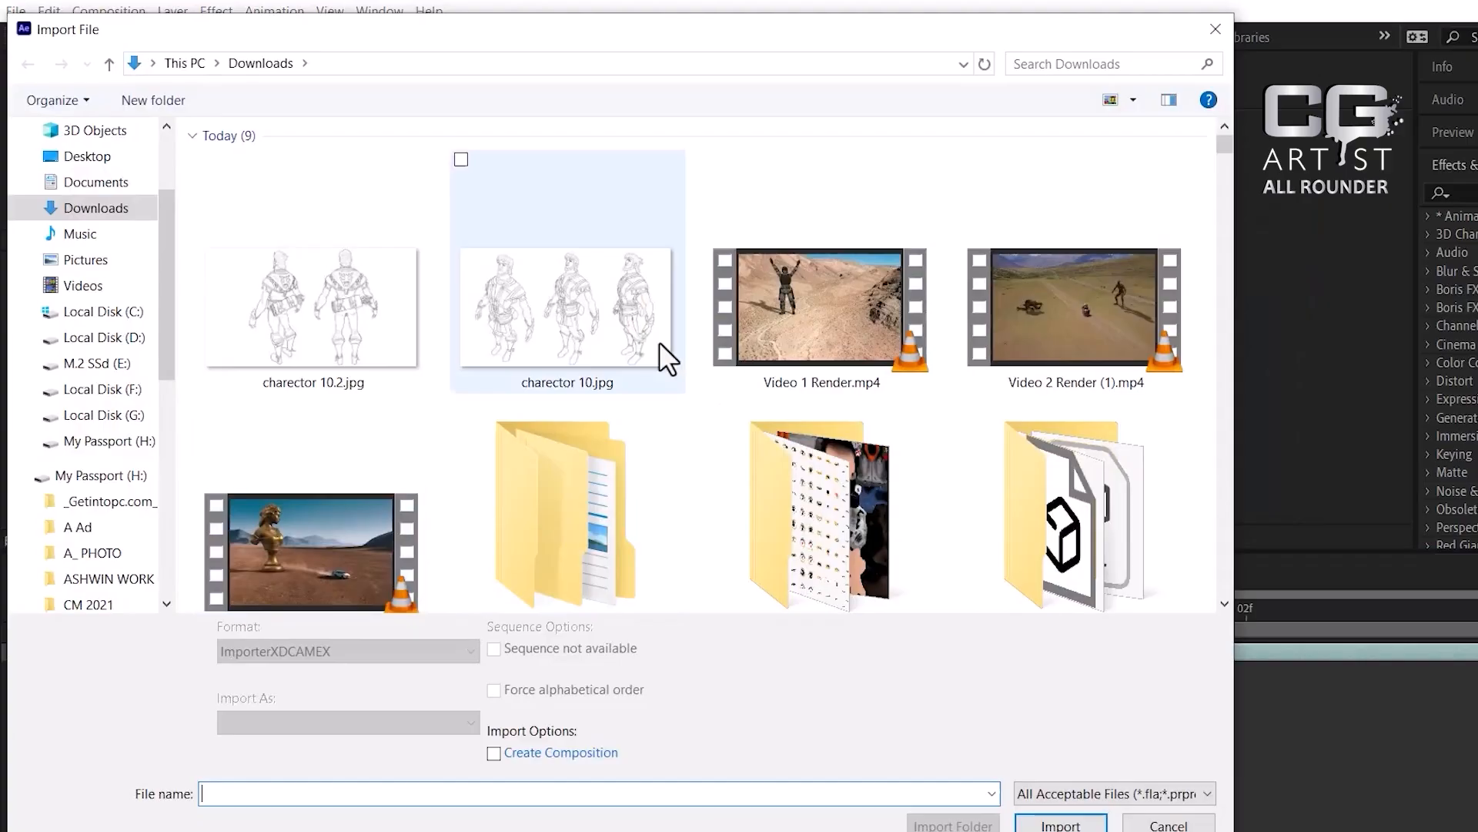
{"action": "double_click", "coordinate": [582, 312]}
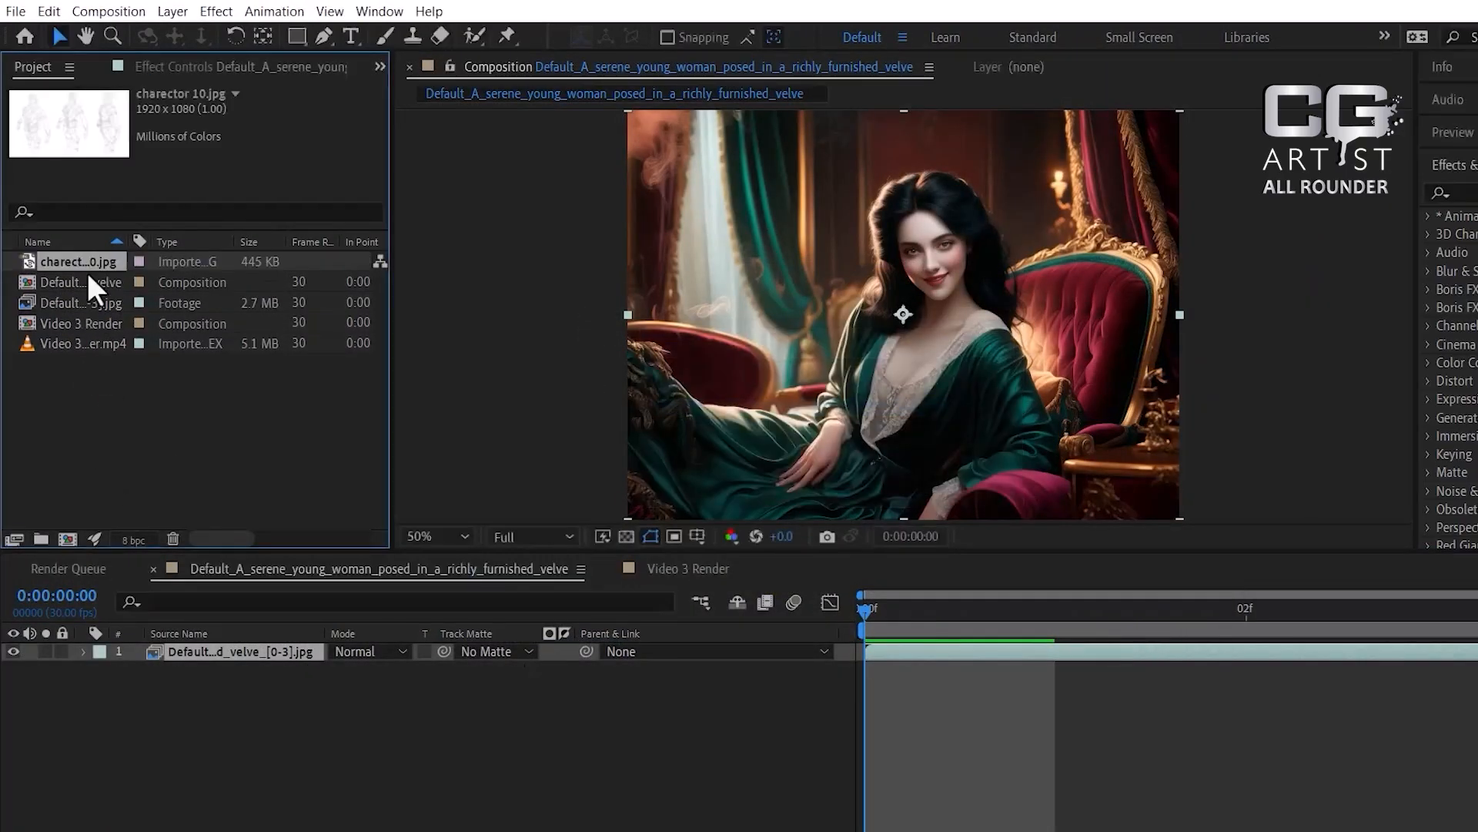
{"action": "left_click_drag", "start_coordinate": [82, 261], "coordinate": [66, 535]}
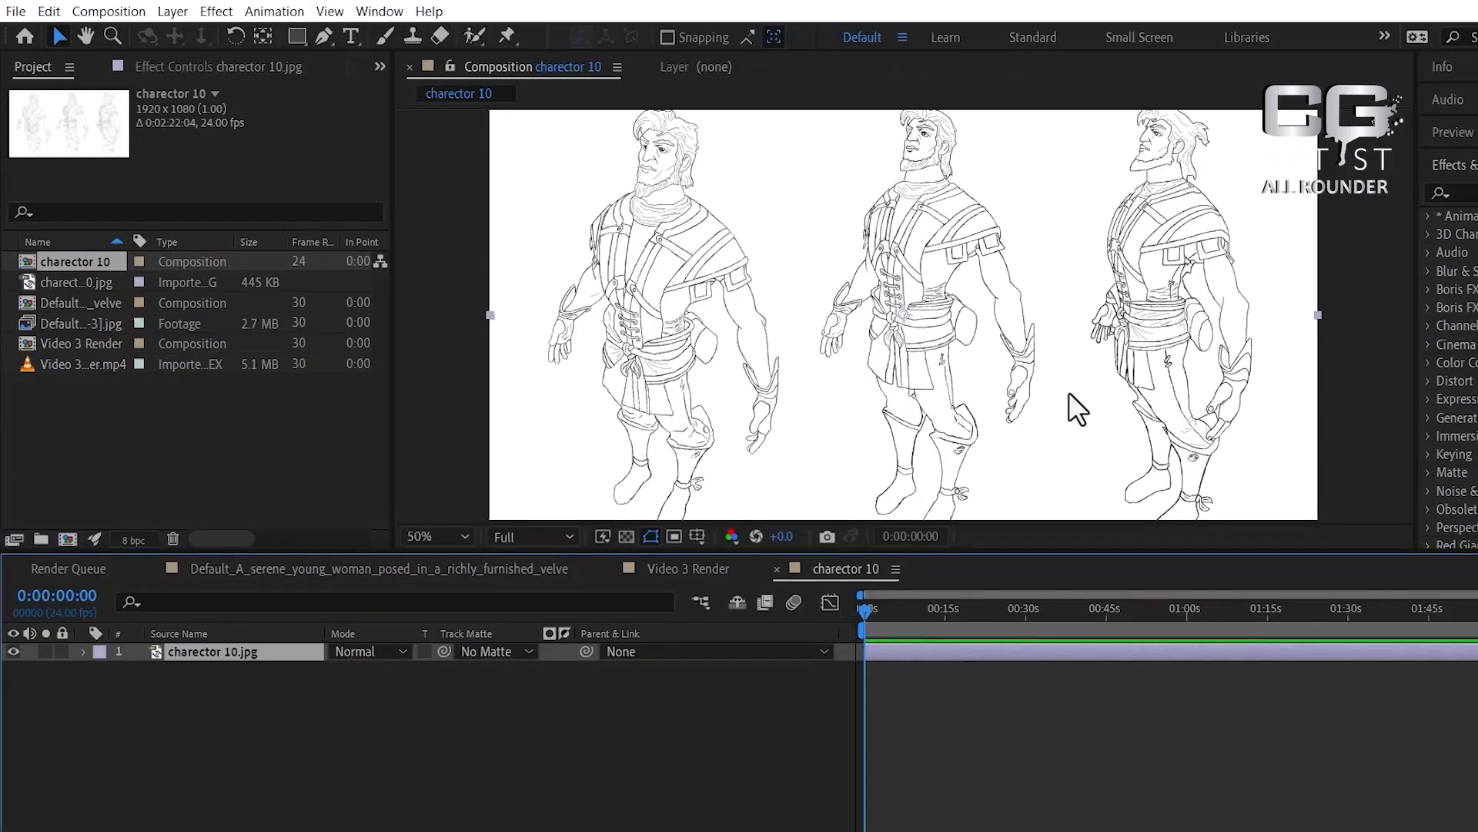
{"action": "key", "text": "period"}
Apply the Radial Blur effect to the image sequence layer in the velvet-room composition.
{"action": "left_click", "coordinate": [690, 570]}
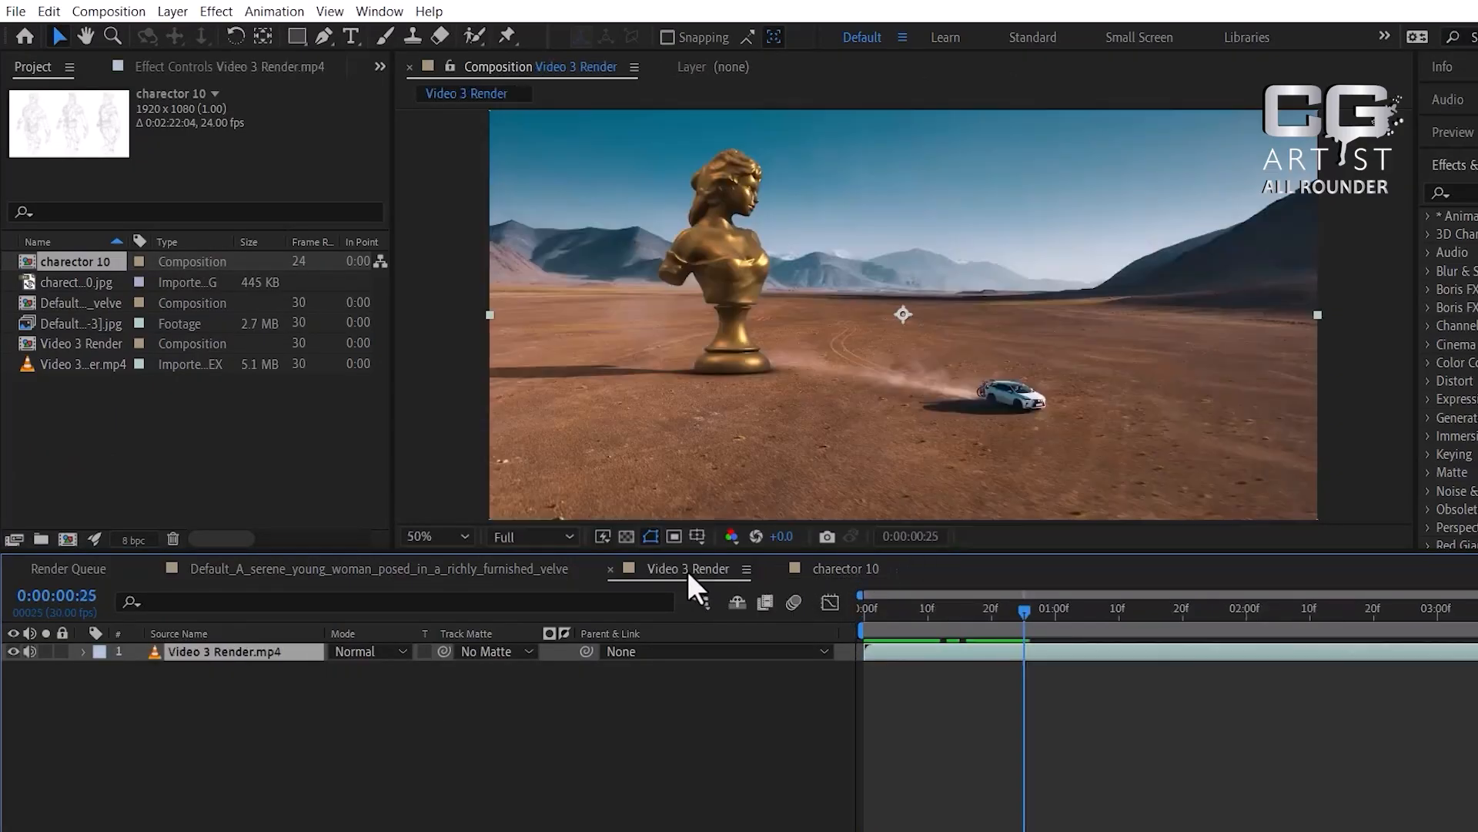
{"action": "left_click", "coordinate": [469, 569]}
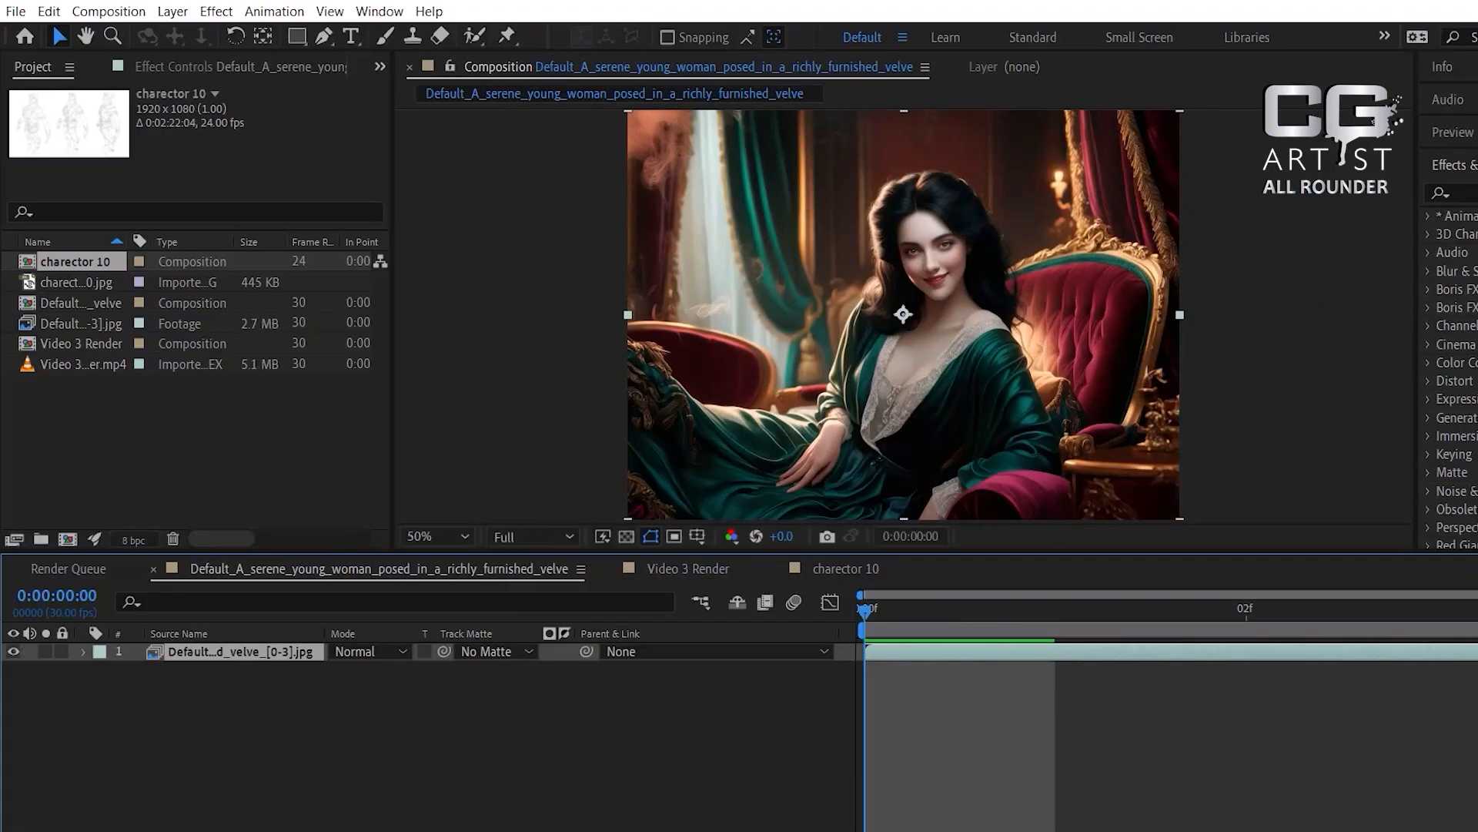
{"action": "scroll", "coordinate": [1451, 347], "scroll_direction": "down", "scroll_amount": 2}
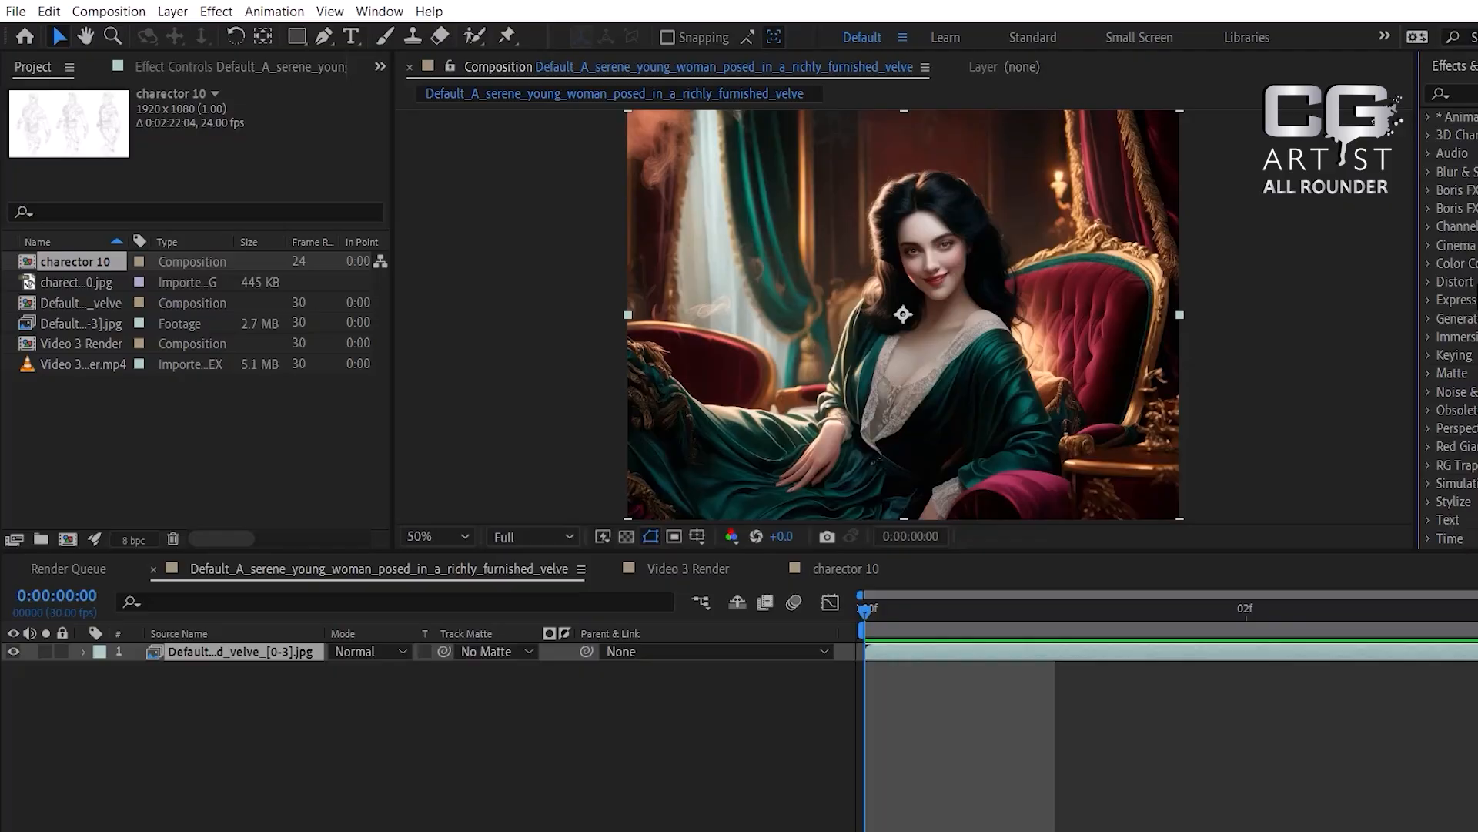
{"action": "left_click", "coordinate": [1429, 171]}
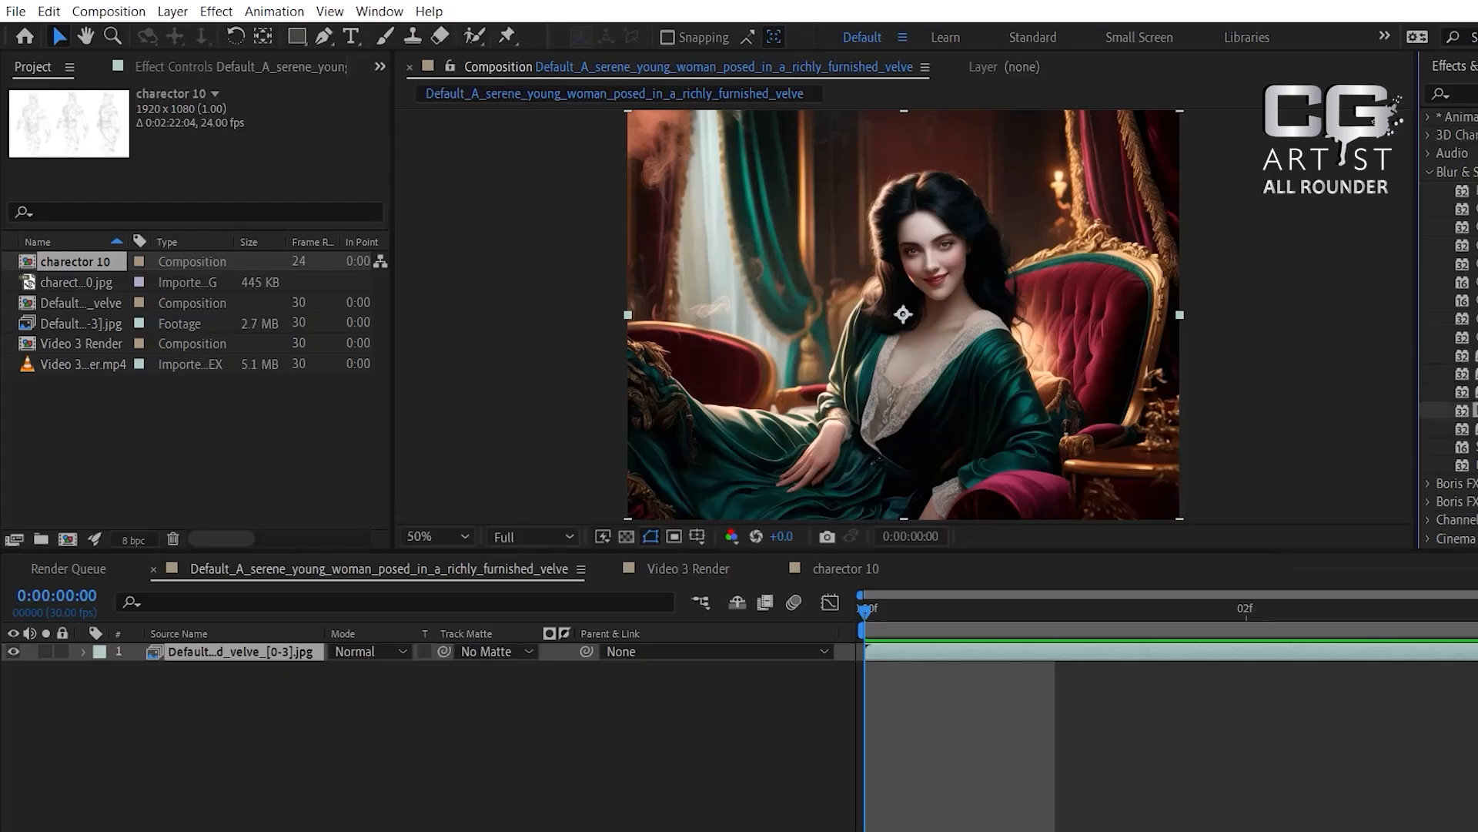
{"action": "left_click_drag", "start_coordinate": [1463, 411], "coordinate": [233, 652]}
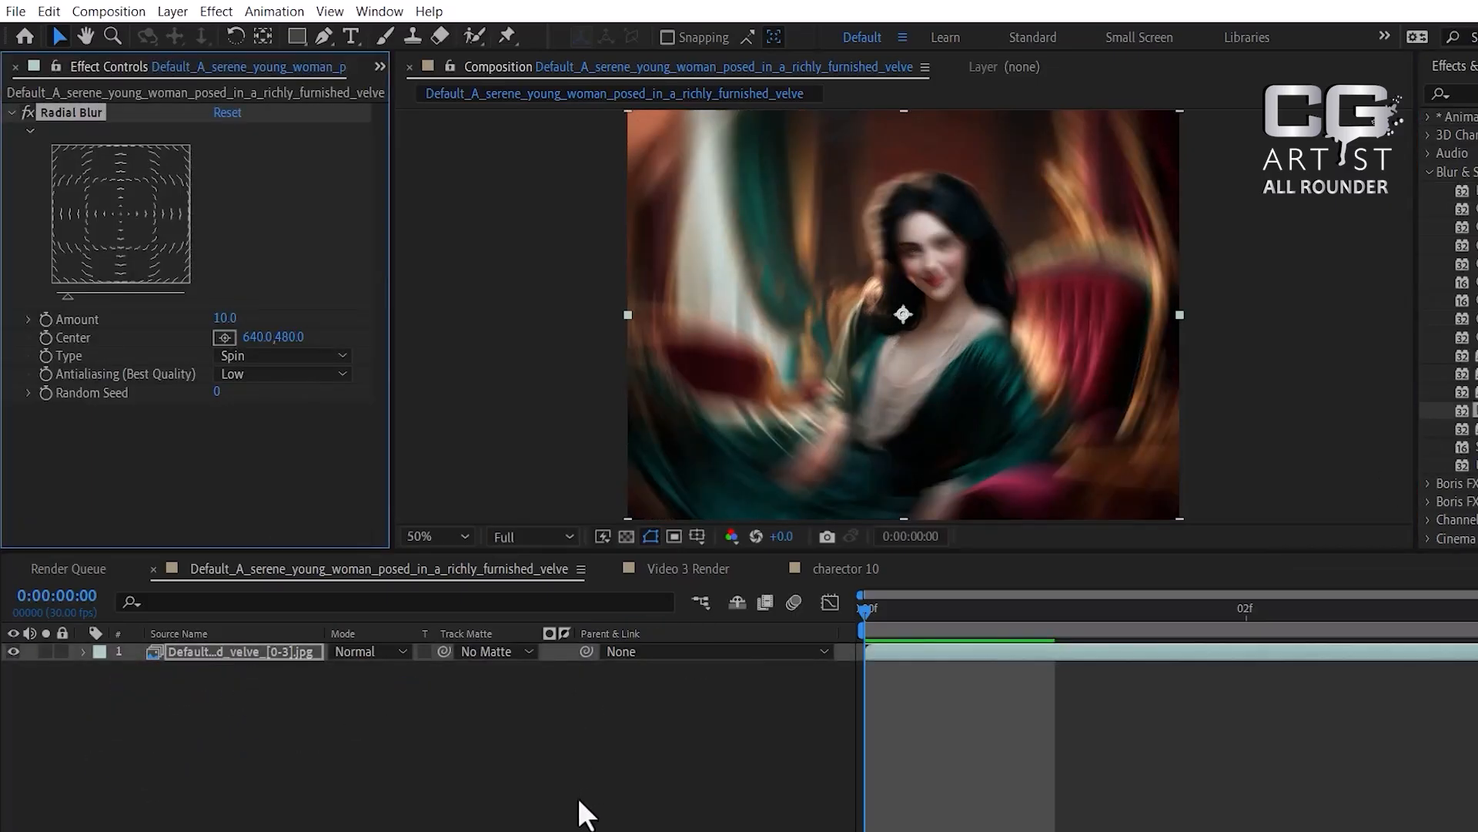
Keyframe the Radial Blur Amount at 0 on the first frame and 106 on frame 1, and return to the start.
{"action": "left_click_drag", "start_coordinate": [219, 318], "coordinate": [158, 321]}
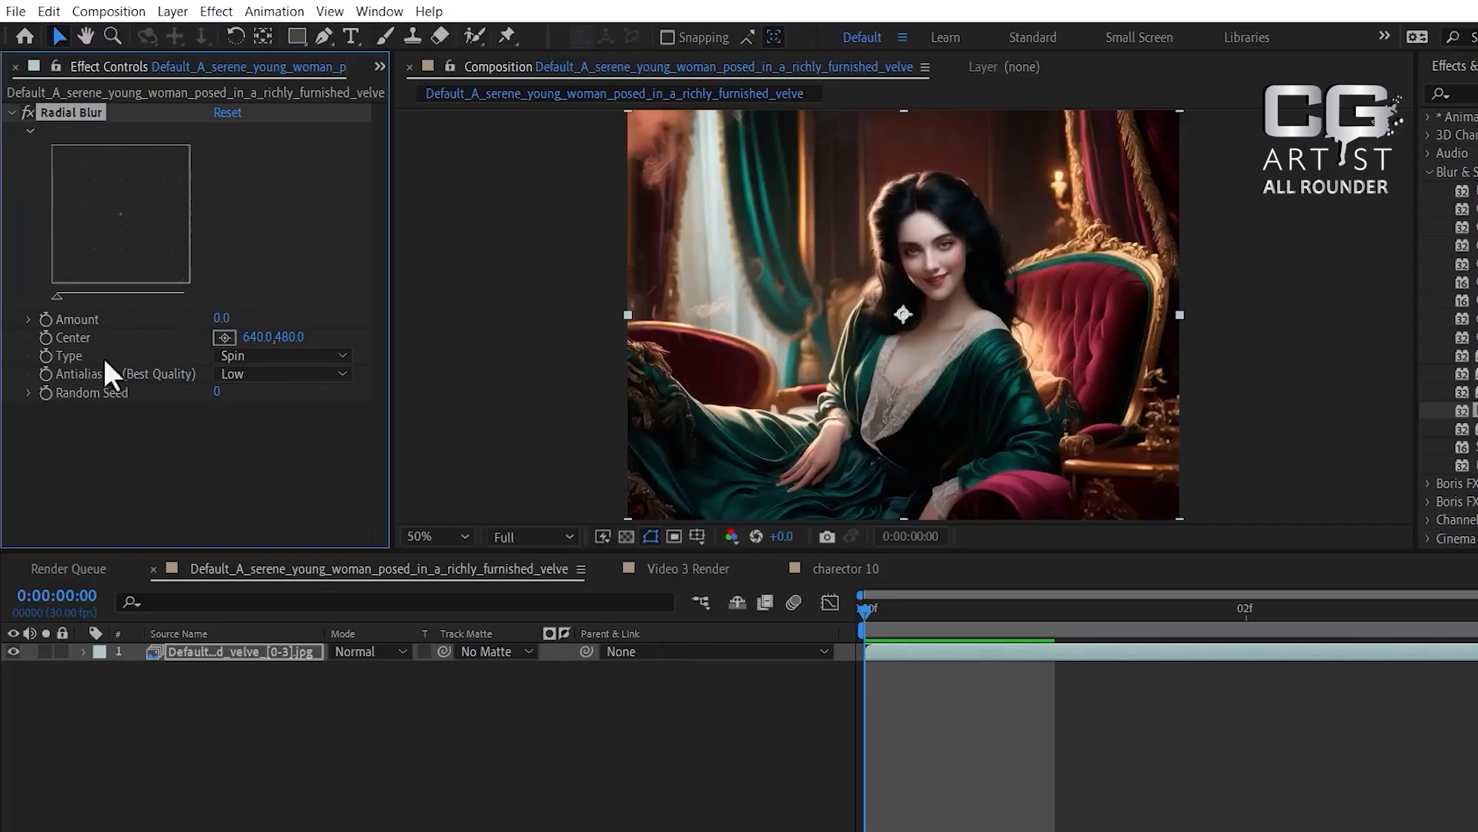
{"action": "left_click_drag", "start_coordinate": [222, 318], "coordinate": [185, 317]}
{"action": "left_click", "coordinate": [1019, 610]}
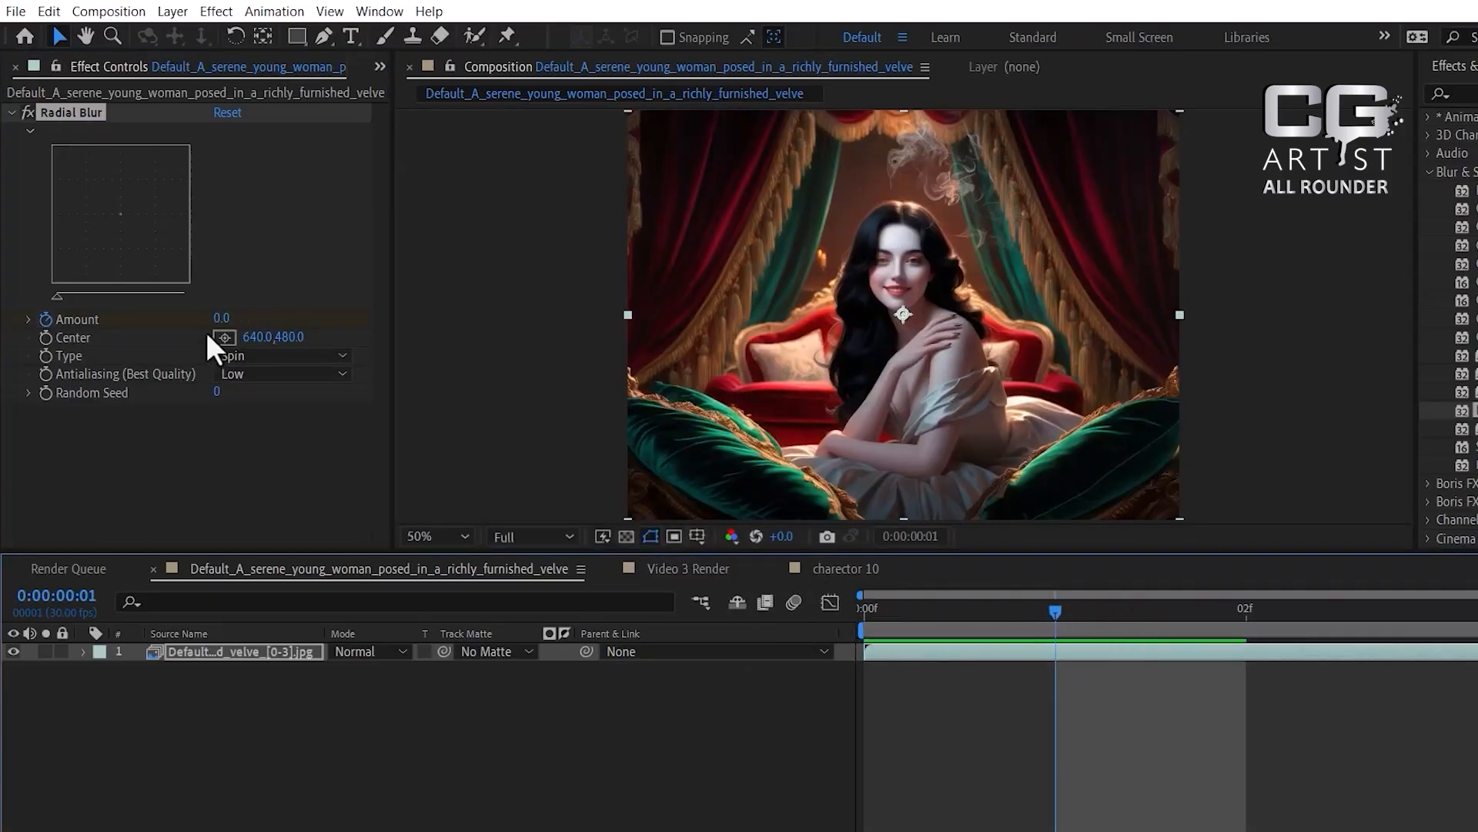
{"action": "left_click_drag", "start_coordinate": [223, 318], "coordinate": [999, 651]}
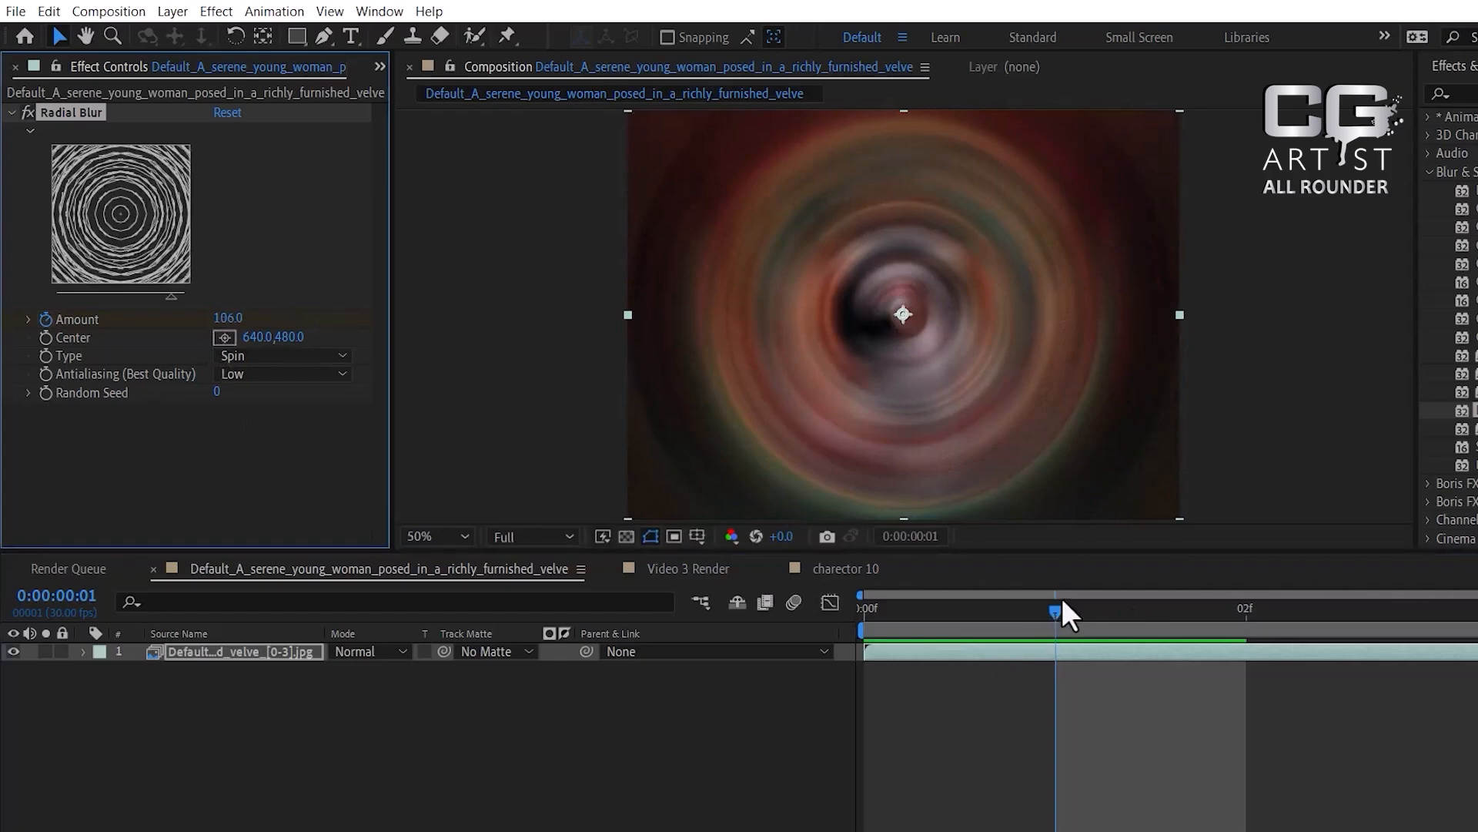
{"action": "left_click_drag", "start_coordinate": [1062, 604], "coordinate": [832, 616]}
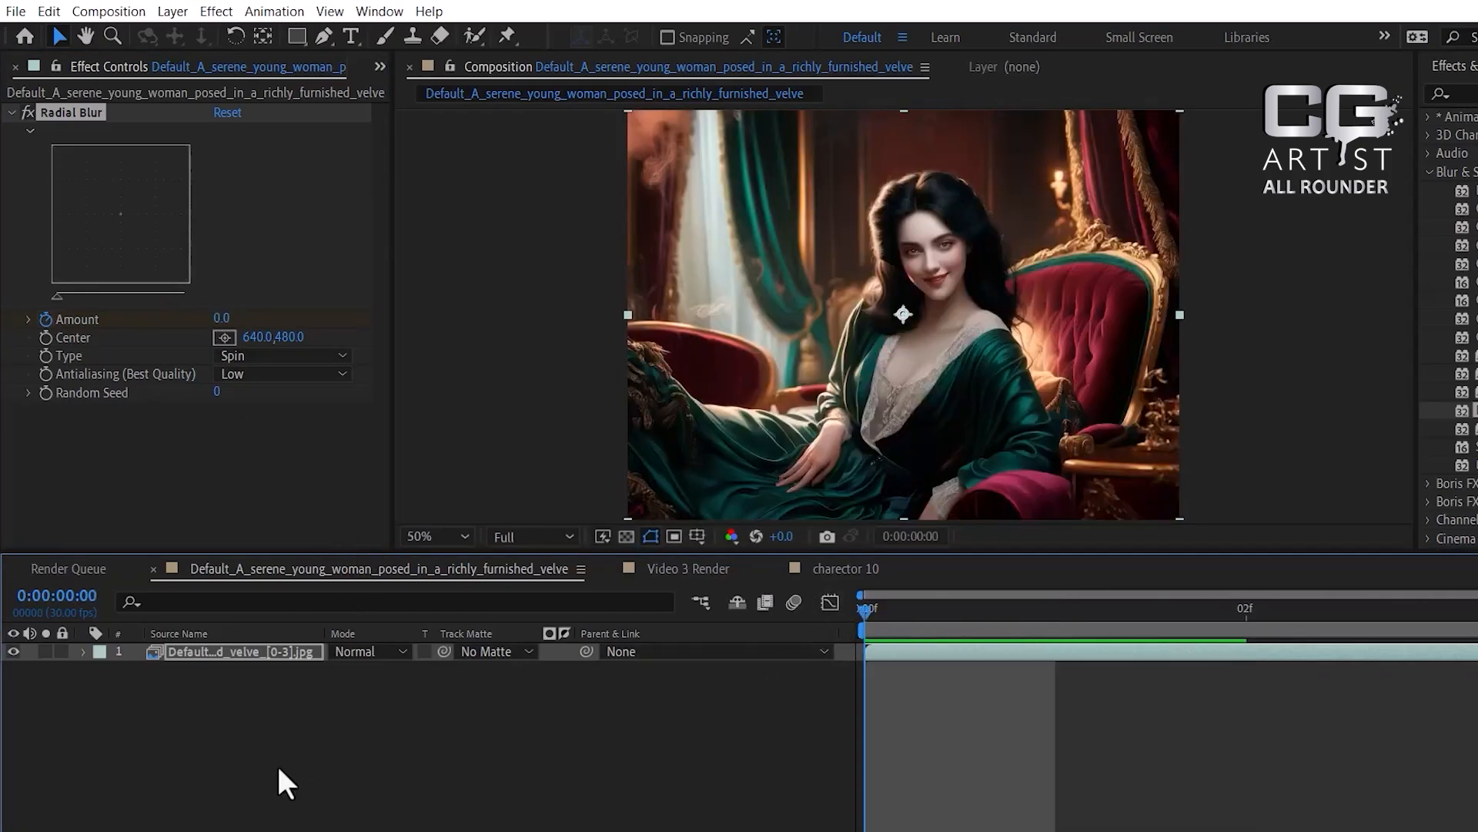
Apply the Radial Blur effect to the video layer in the Video 3 Render composition.
{"action": "left_click", "coordinate": [680, 567]}
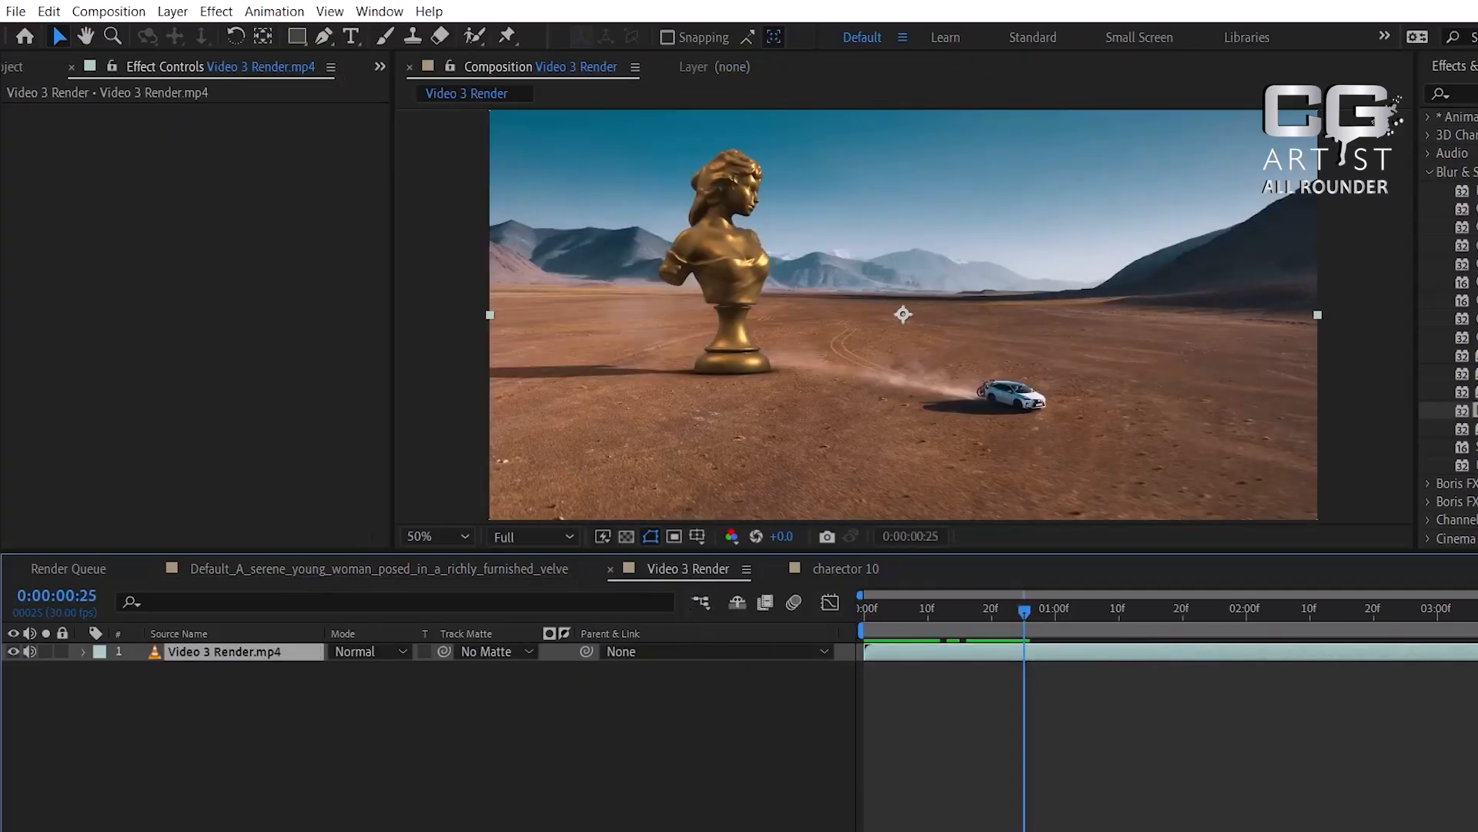
{"action": "left_click_drag", "start_coordinate": [1467, 411], "coordinate": [265, 654]}
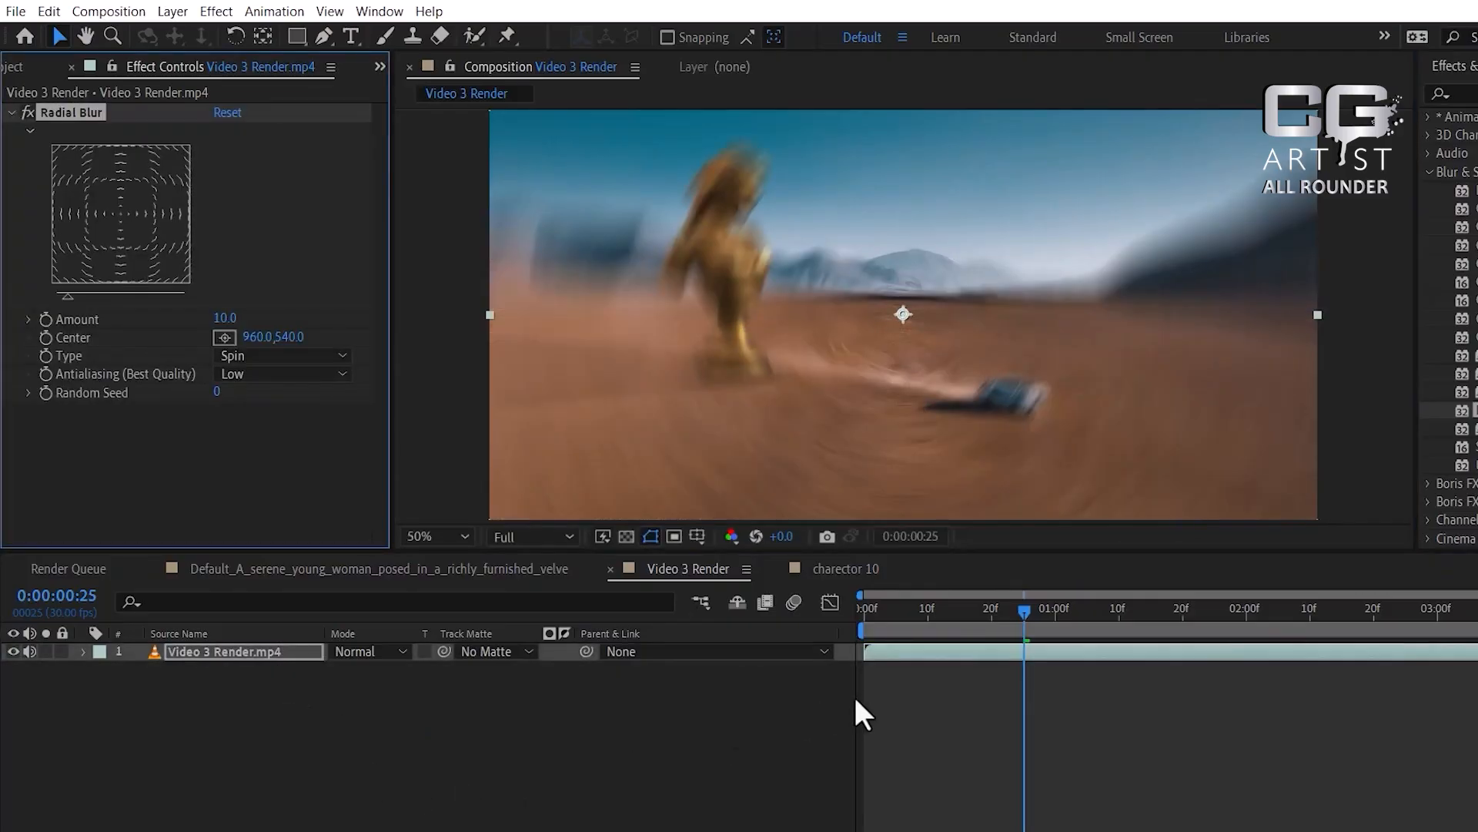
Draw a rectangular mask around the middle figure on the charector 10.jpg layer.
{"action": "left_click", "coordinate": [837, 567]}
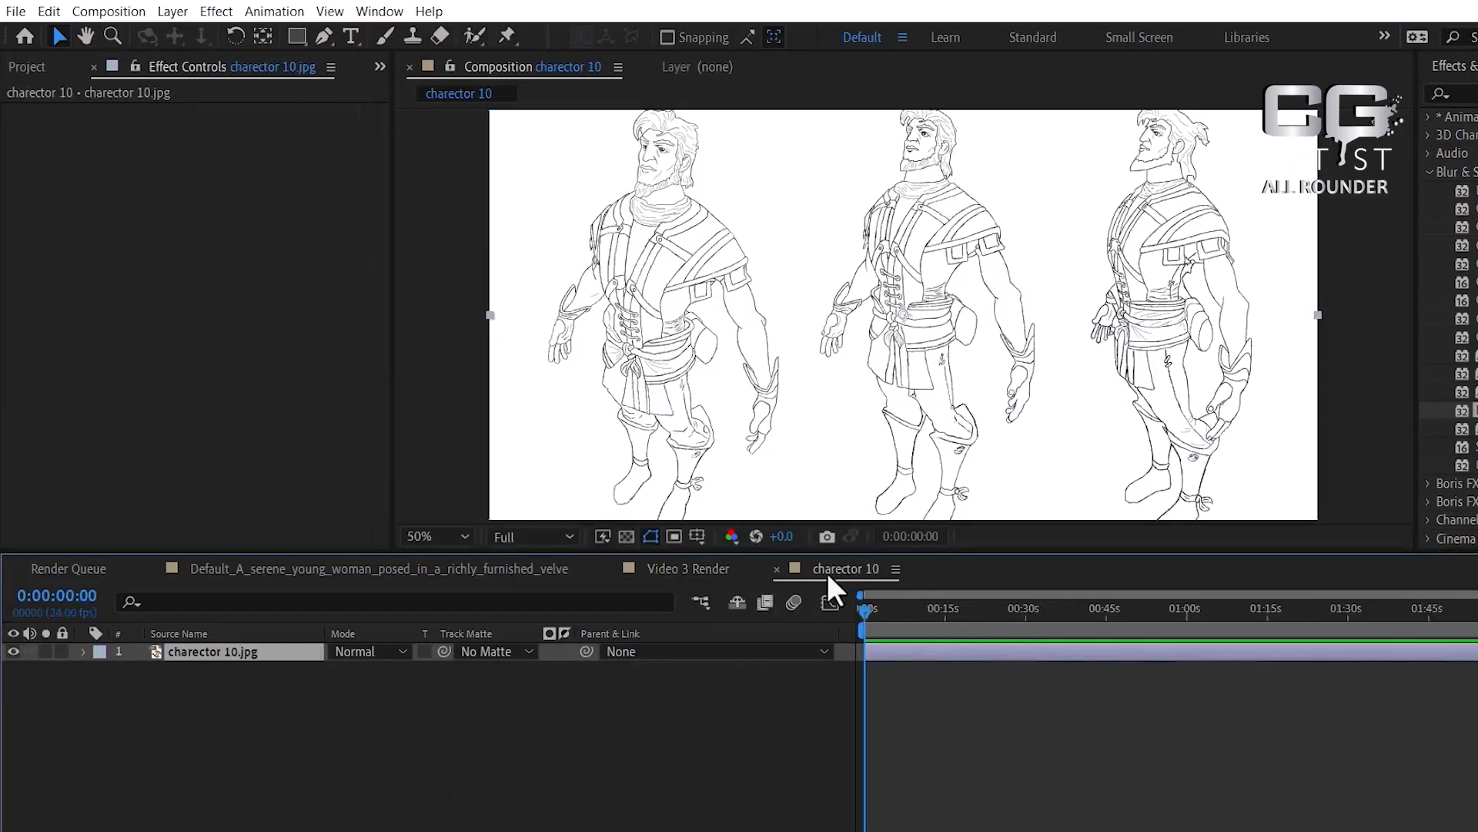
{"action": "left_click", "coordinate": [25, 67]}
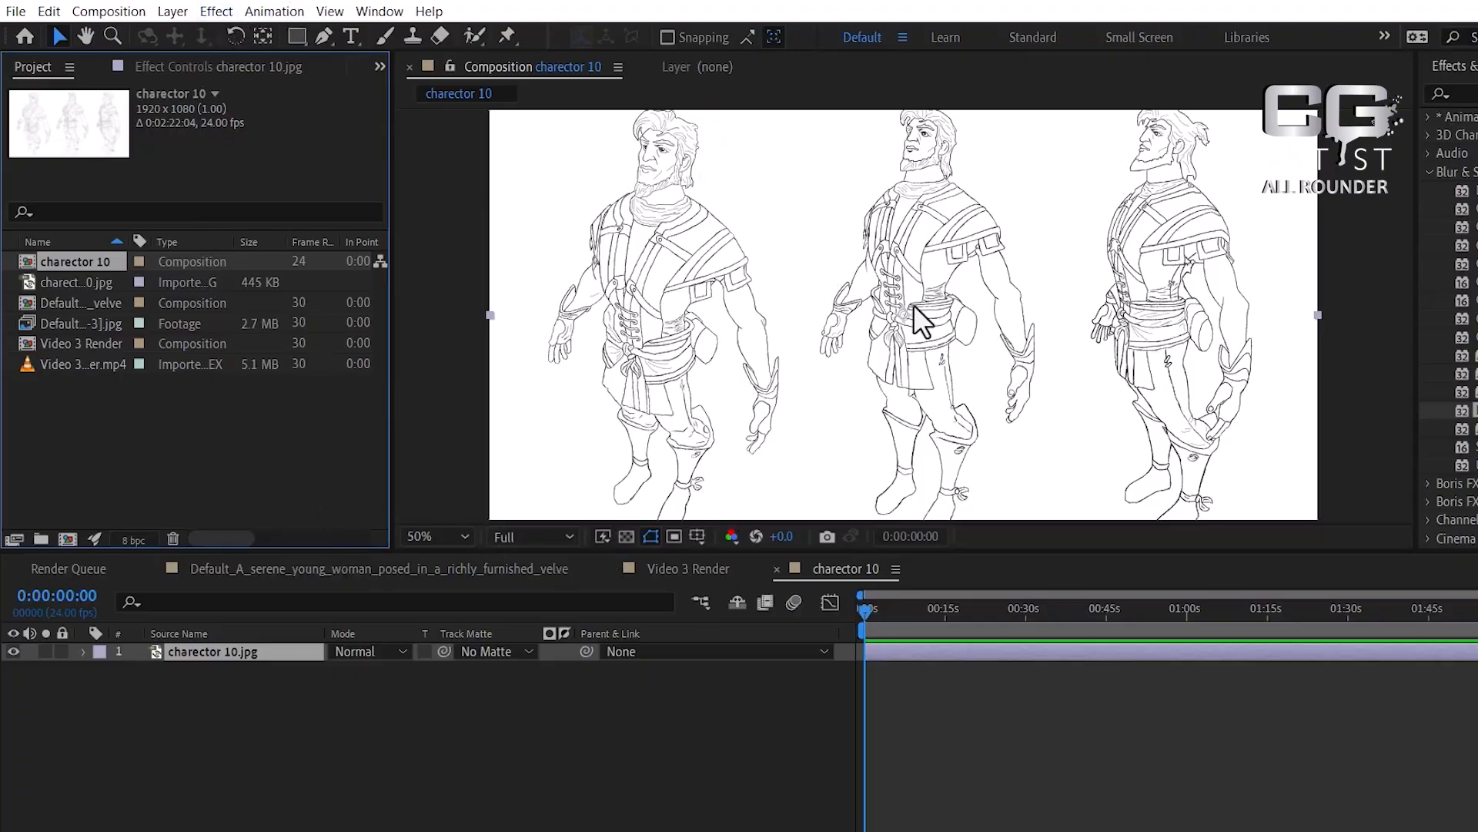
{"action": "scroll", "coordinate": [914, 321], "scroll_direction": "down", "scroll_amount": 2}
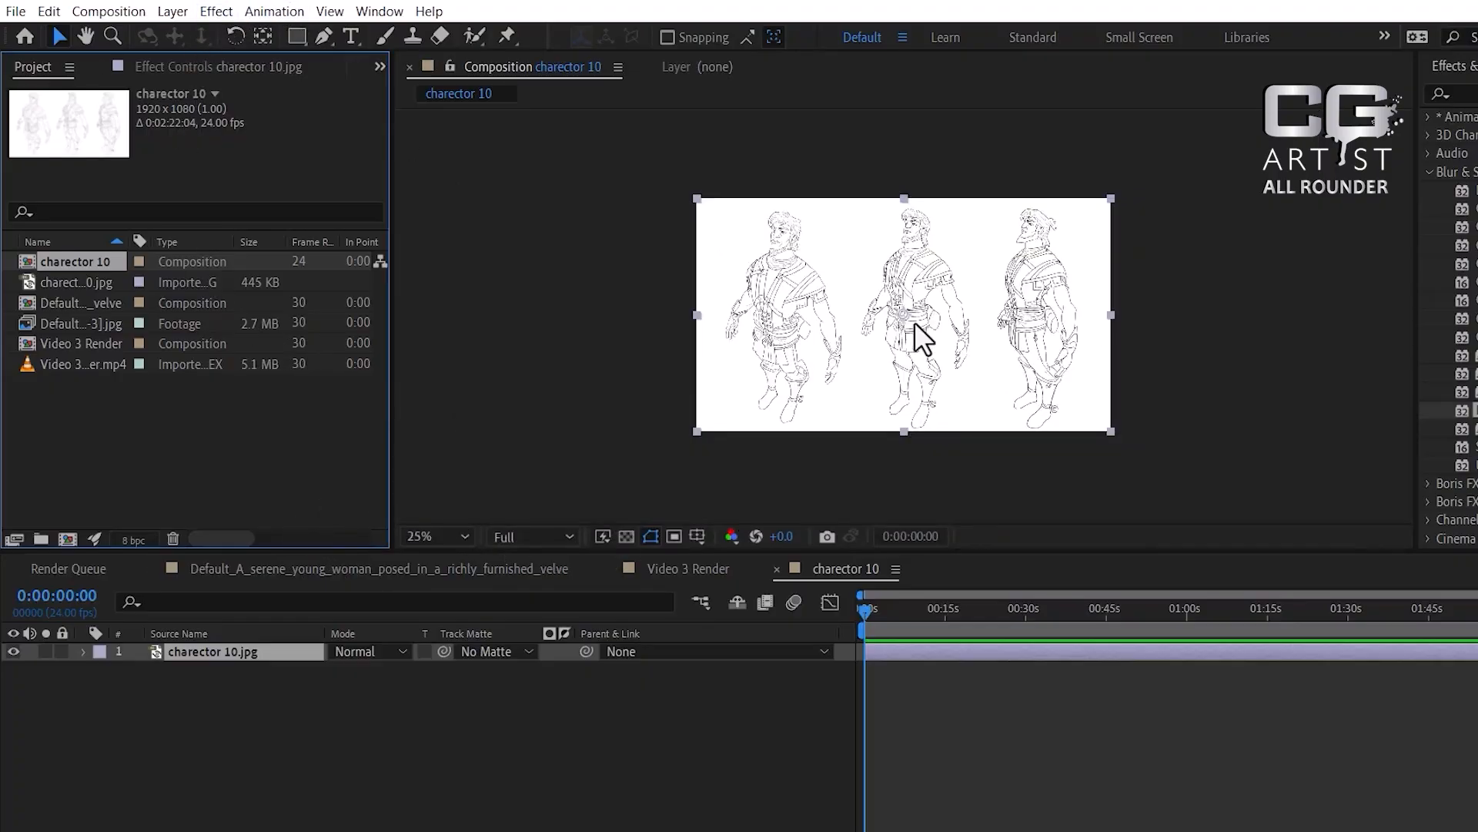
{"action": "left_click", "coordinate": [294, 39]}
{"action": "mouse_move", "coordinate": [866, 174]}
{"action": "left_mouse_down"}
{"action": "mouse_move", "coordinate": [937, 453]}
{"action": "mouse_move", "coordinate": [977, 472]}
{"action": "left_mouse_up"}
{"action": "left_click", "coordinate": [383, 828]}
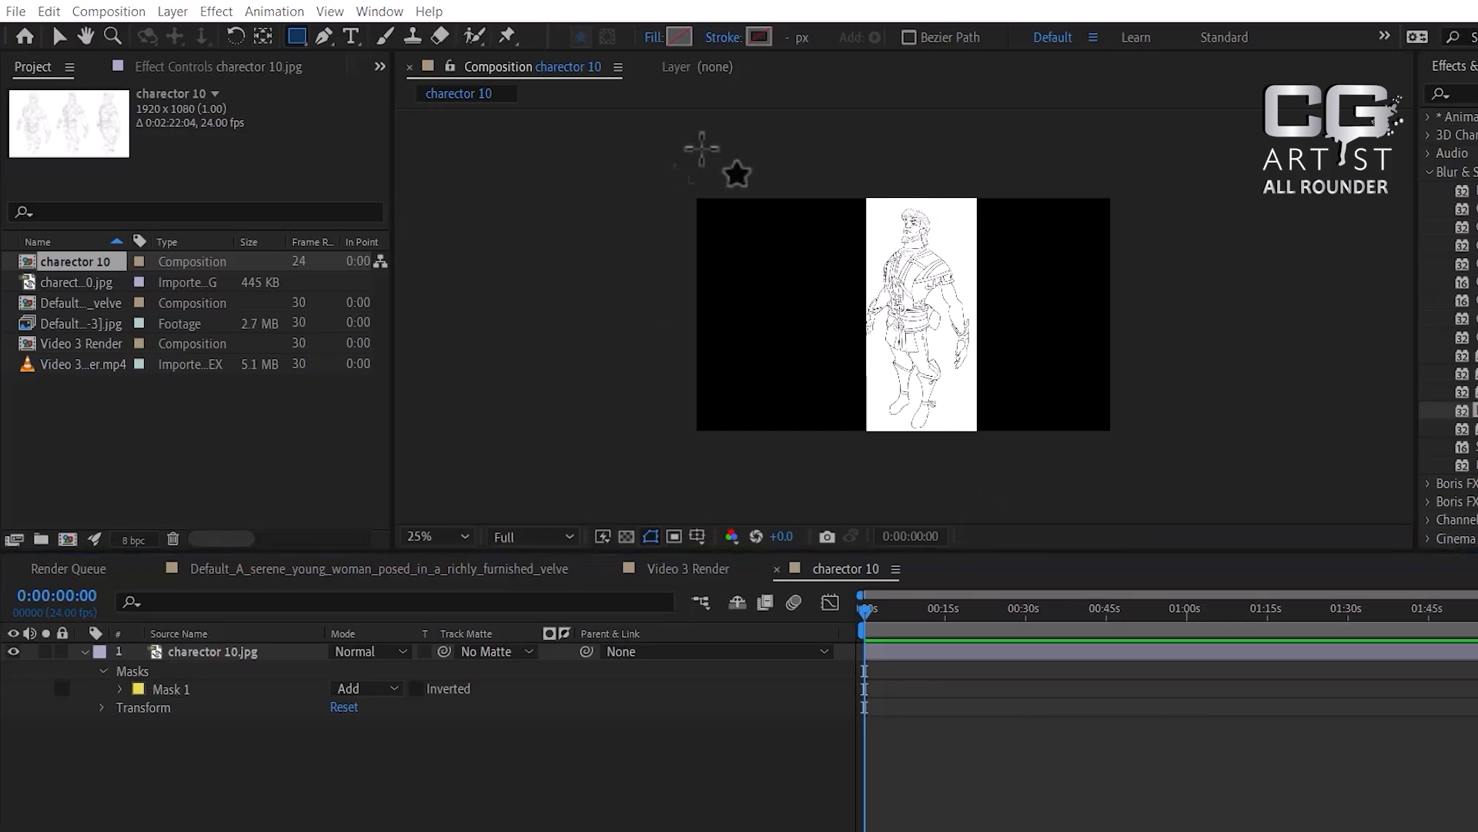
Switch the workspace to All Panels and then to Animation to view their layouts.
{"action": "left_click", "coordinate": [379, 12]}
{"action": "mouse_move", "coordinate": [439, 40]}
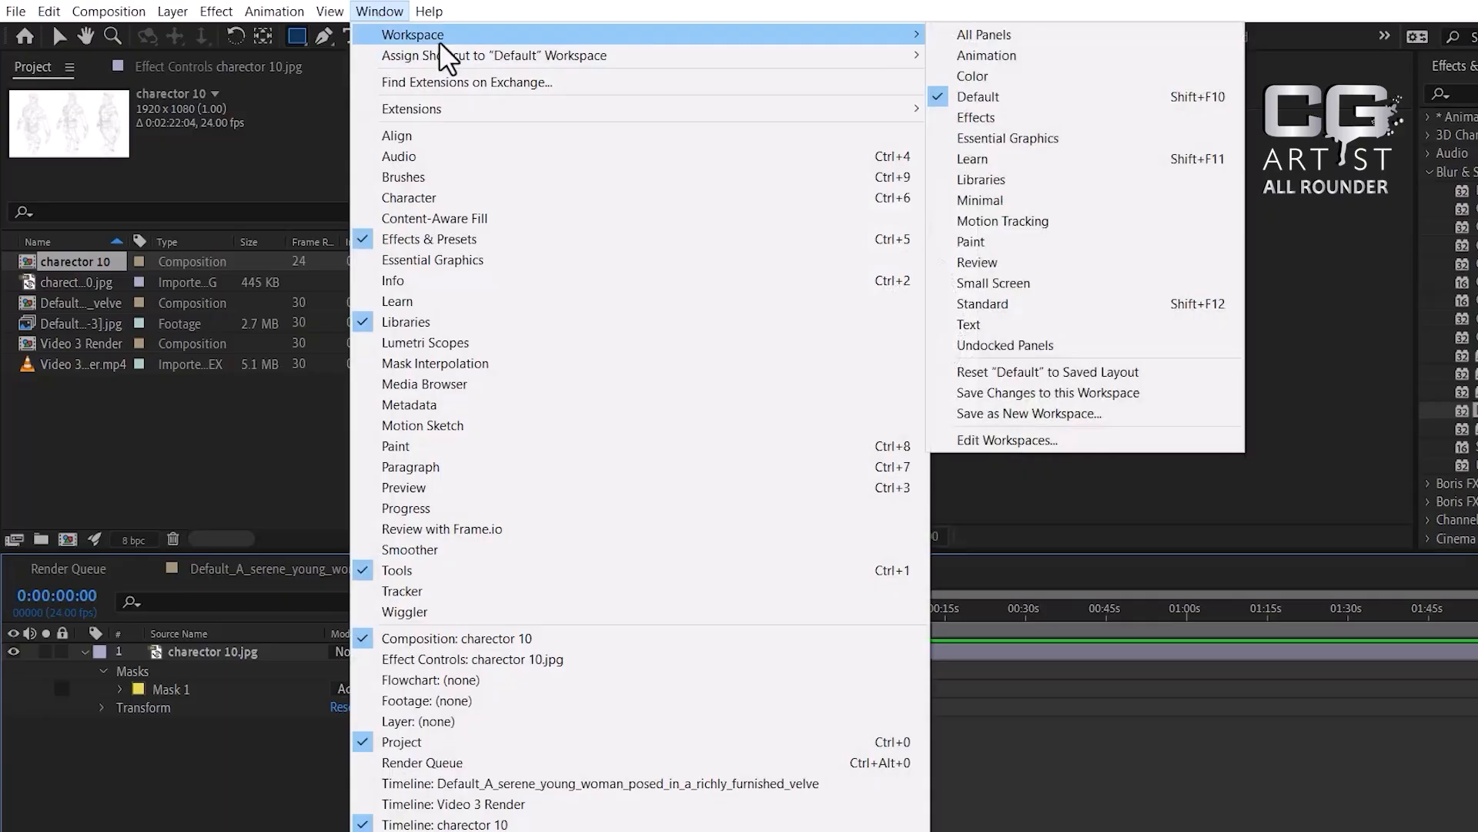
{"action": "left_click", "coordinate": [1109, 35]}
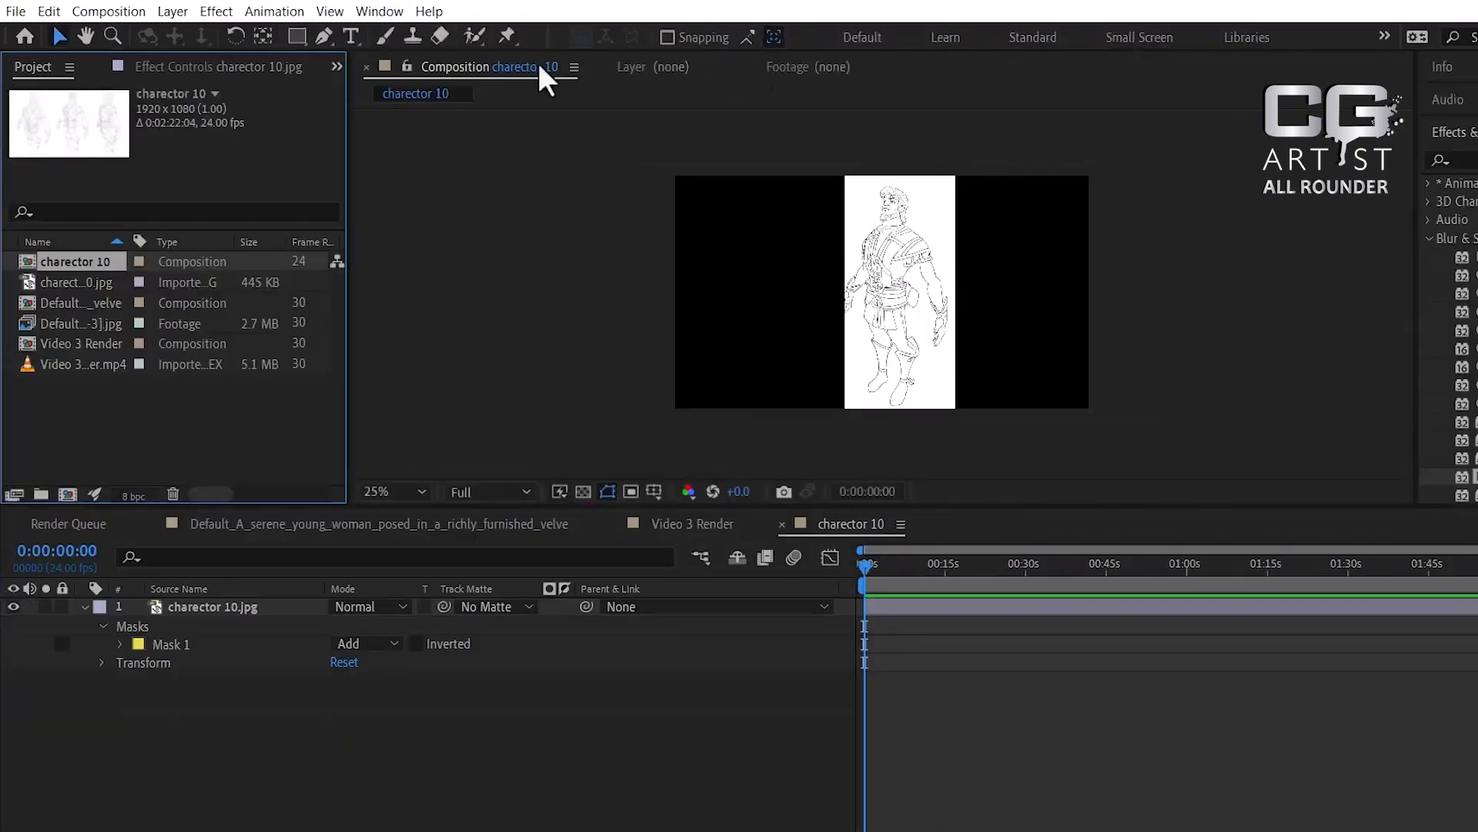
{"action": "left_click", "coordinate": [385, 11]}
{"action": "mouse_move", "coordinate": [440, 33]}
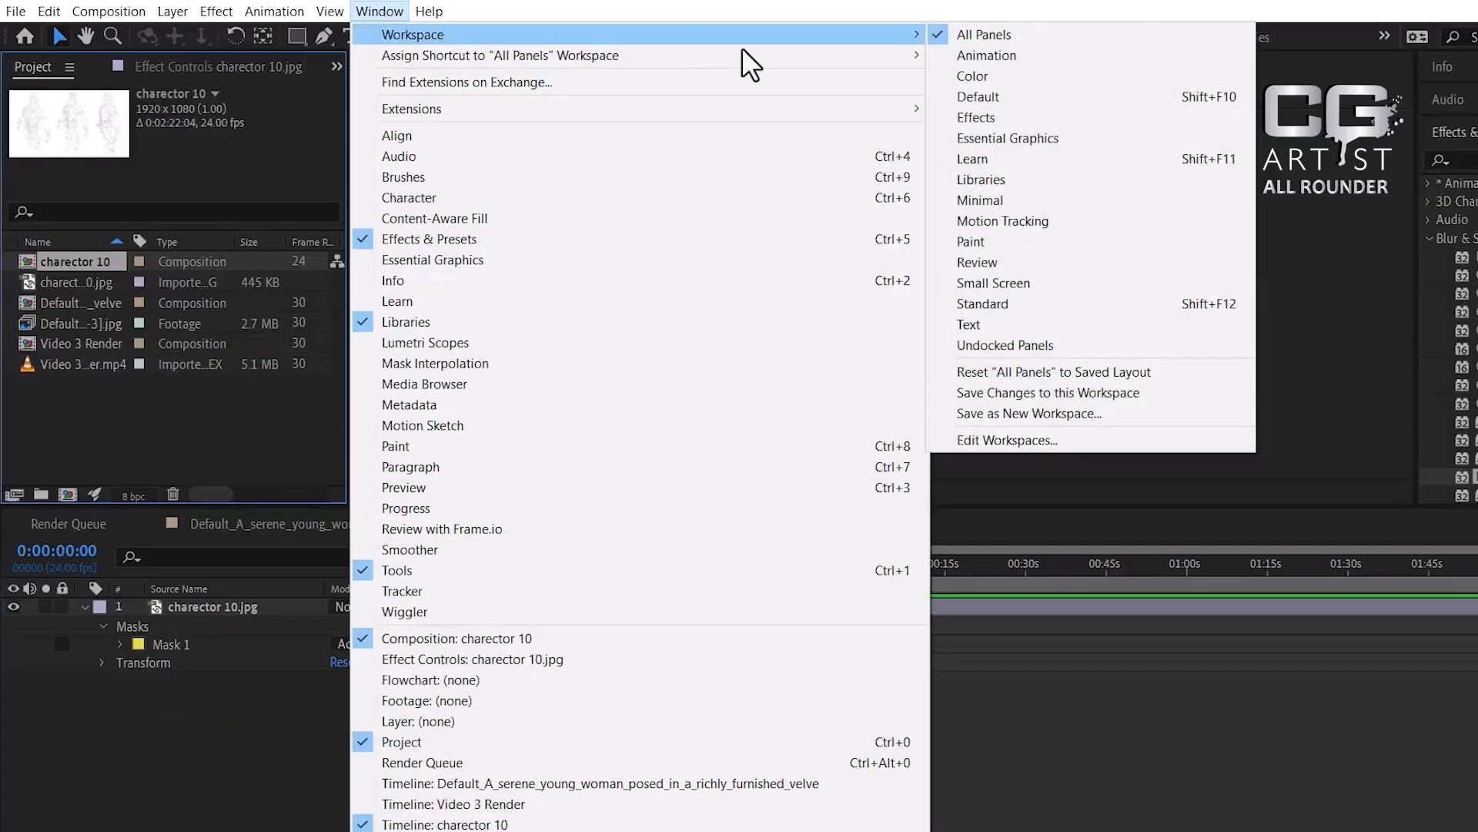
{"action": "left_click", "coordinate": [996, 63]}
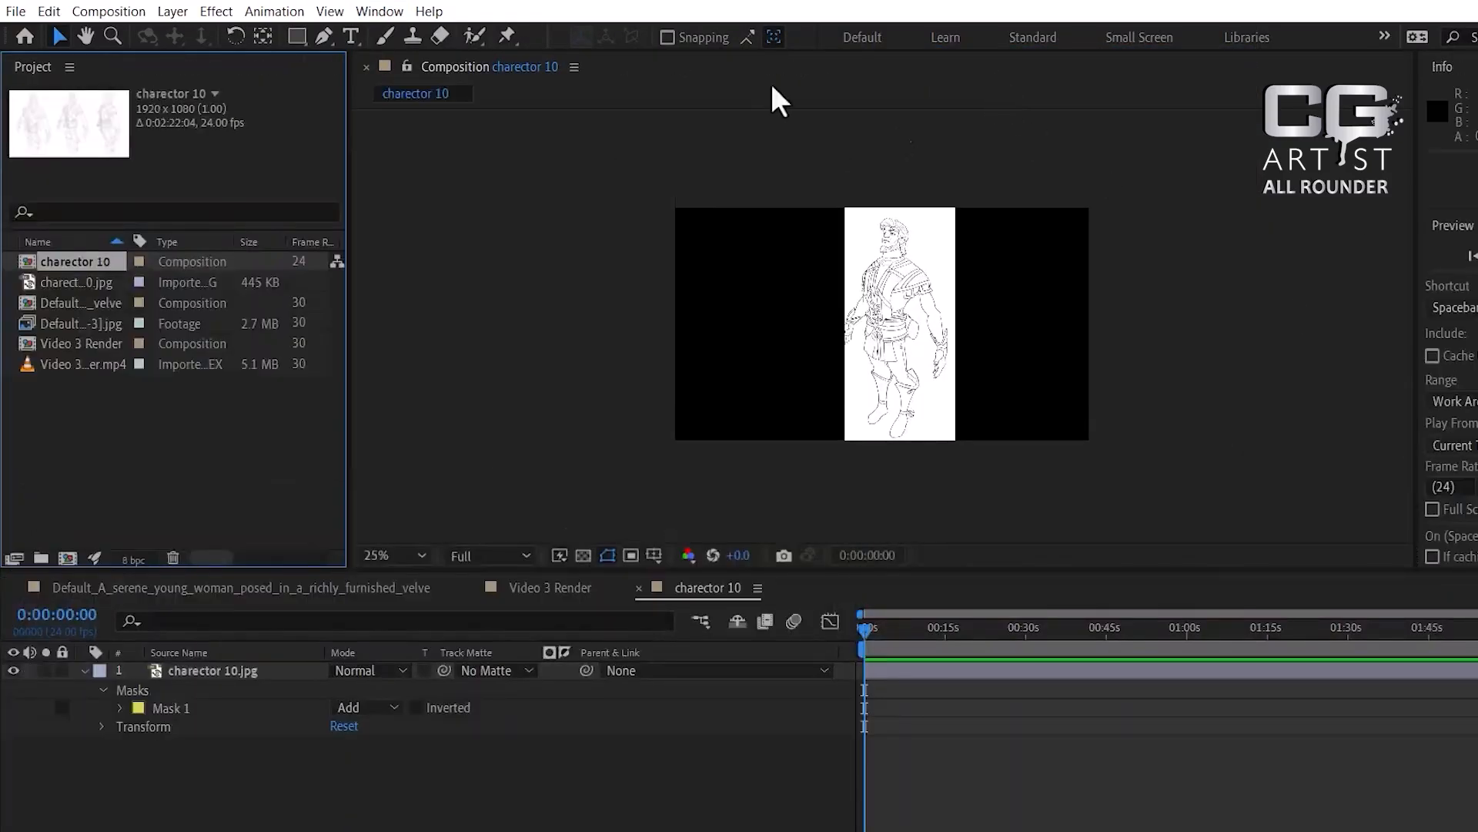
Switch to the Color workspace.
{"action": "left_click", "coordinate": [396, 10]}
{"action": "mouse_move", "coordinate": [885, 57]}
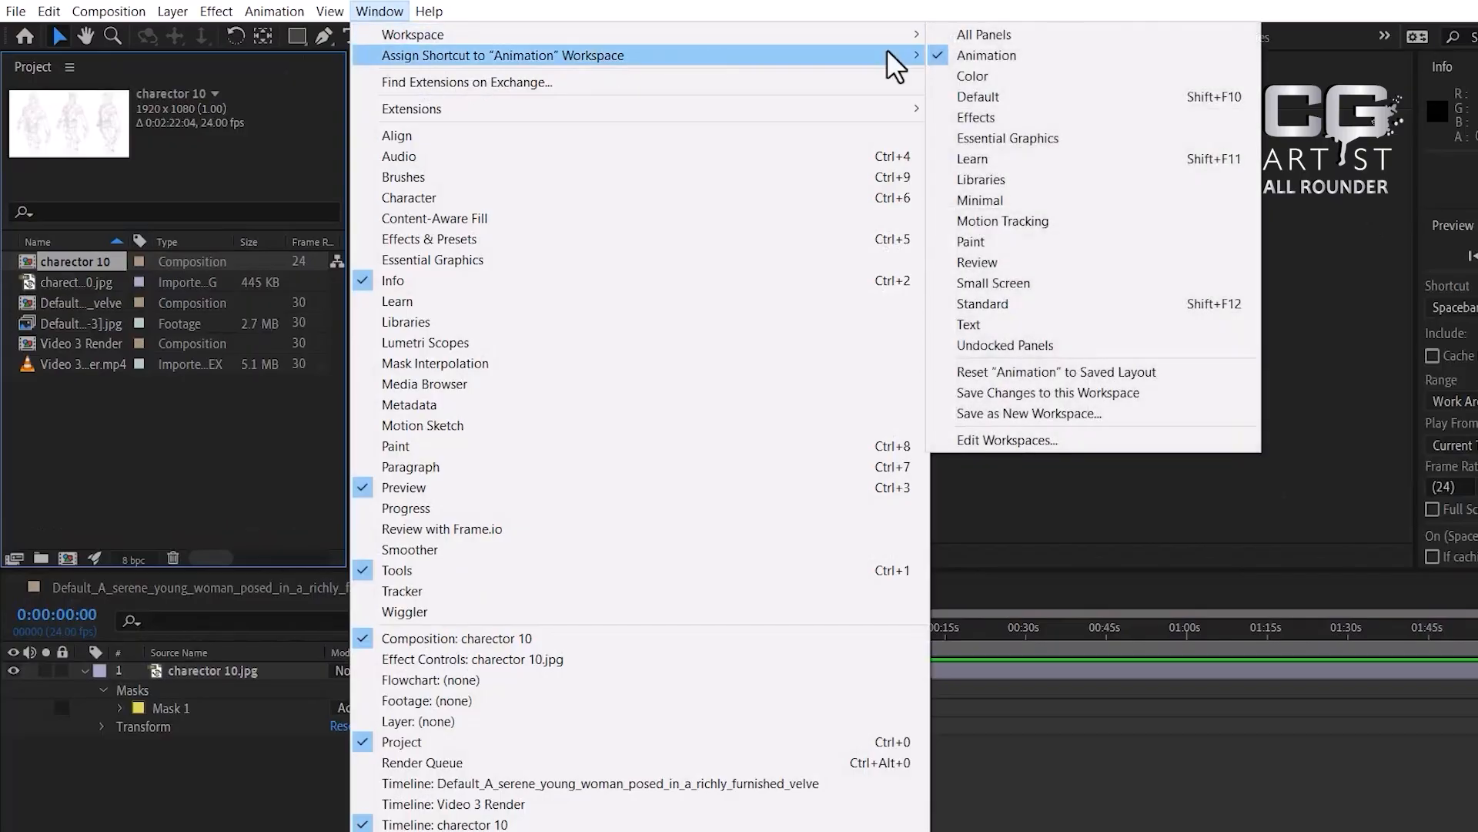
{"action": "left_click", "coordinate": [1122, 92]}
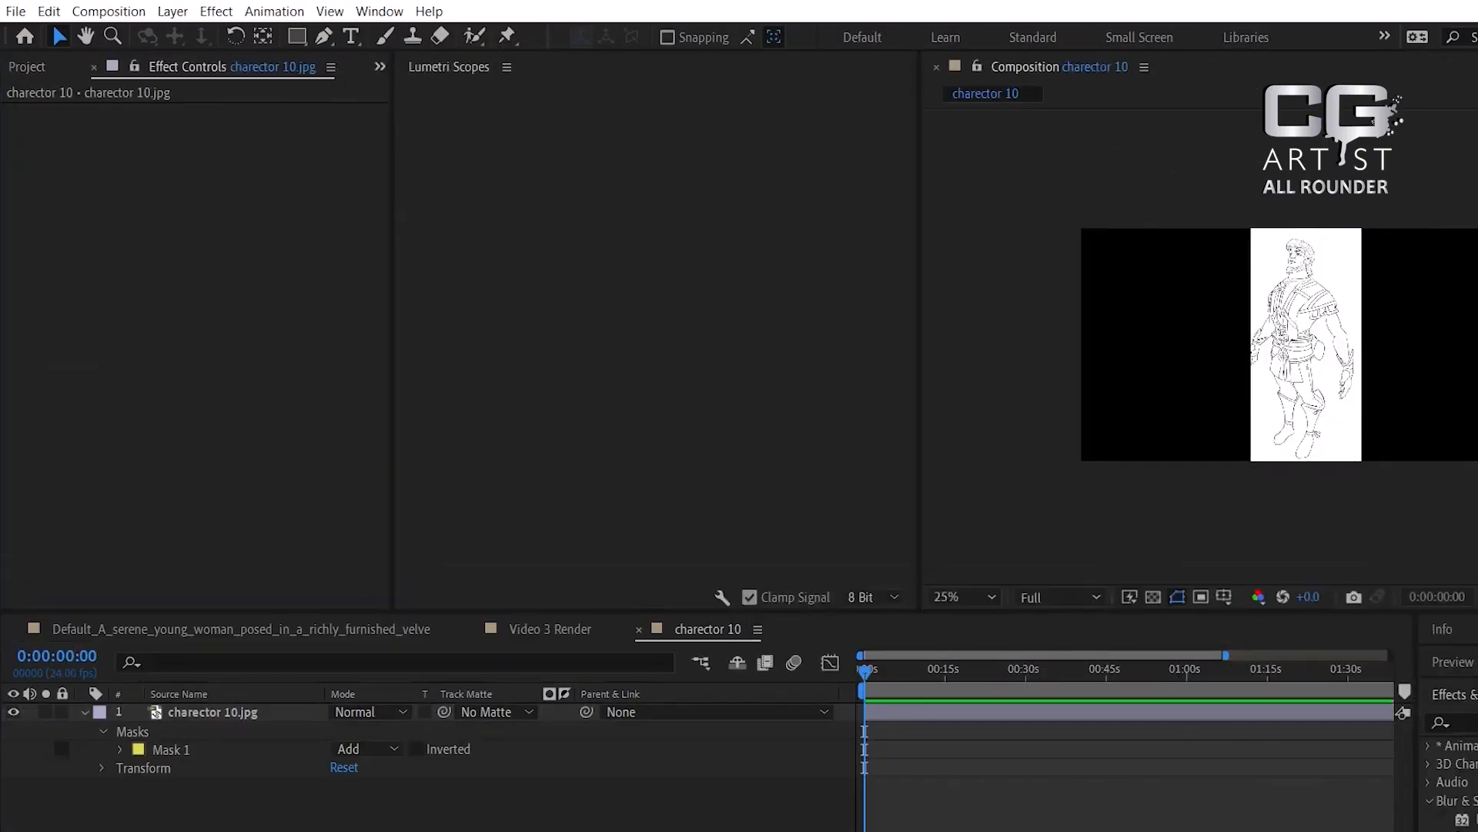
Switch to the Effects workspace.
{"action": "left_click", "coordinate": [394, 11]}
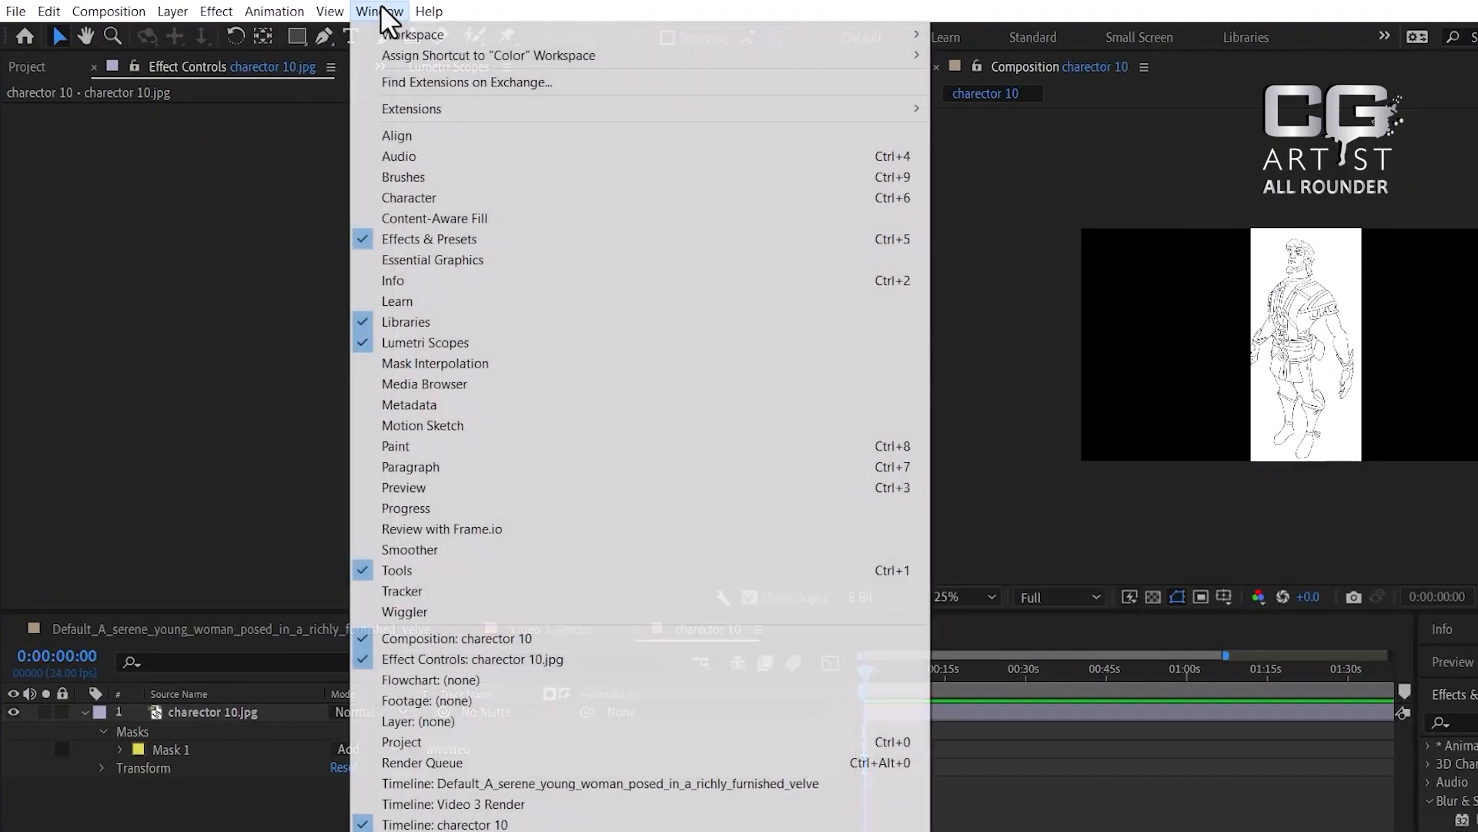
{"action": "mouse_move", "coordinate": [444, 40]}
{"action": "left_click", "coordinate": [1138, 132]}
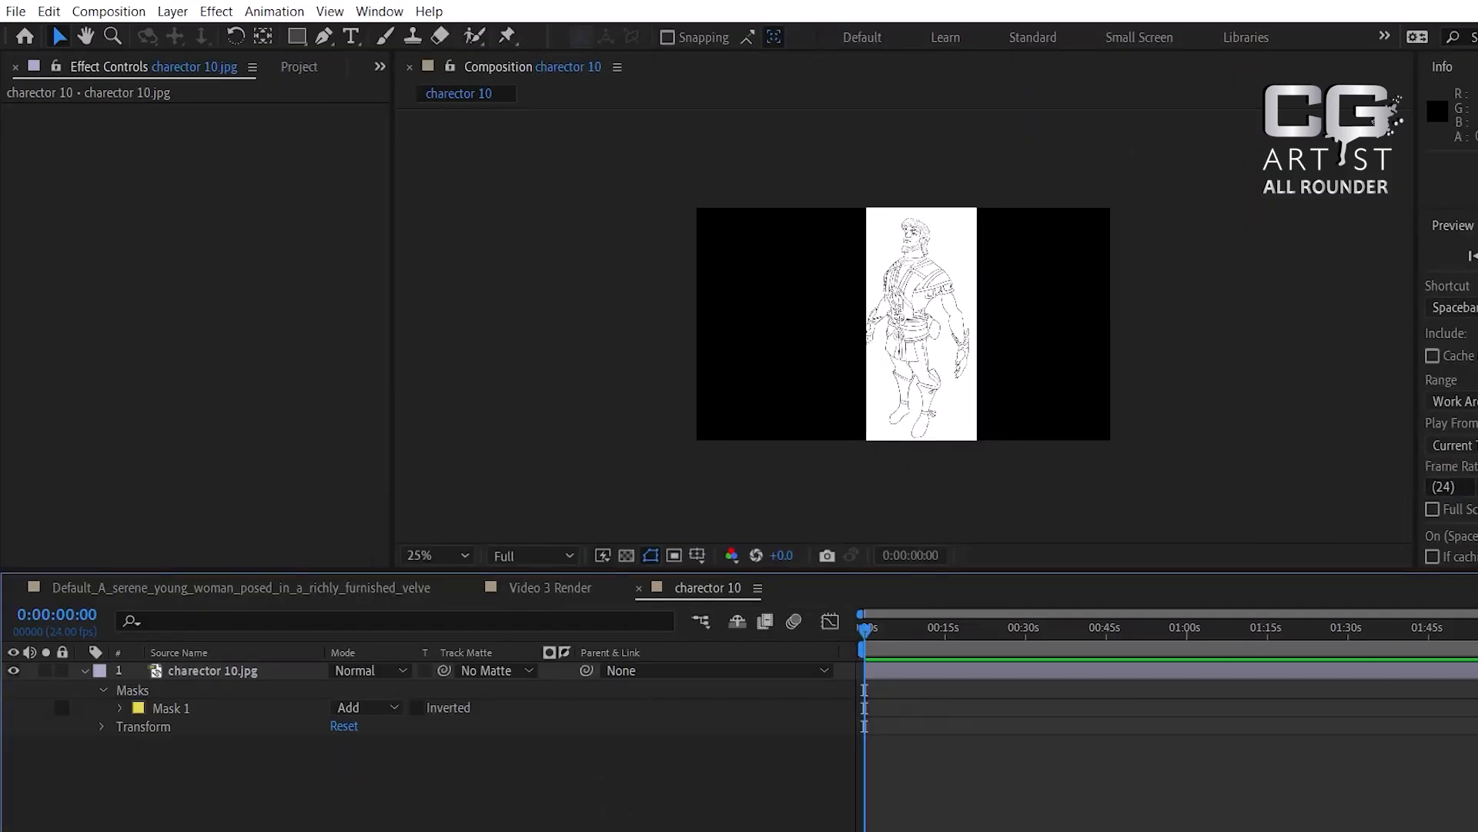
Expand the Noise & Grain effects category and apply Dust & Scratches to the clip in the Video 3 Render composition.
{"action": "scroll", "coordinate": [1463, 443], "scroll_direction": "down", "scroll_amount": 7}
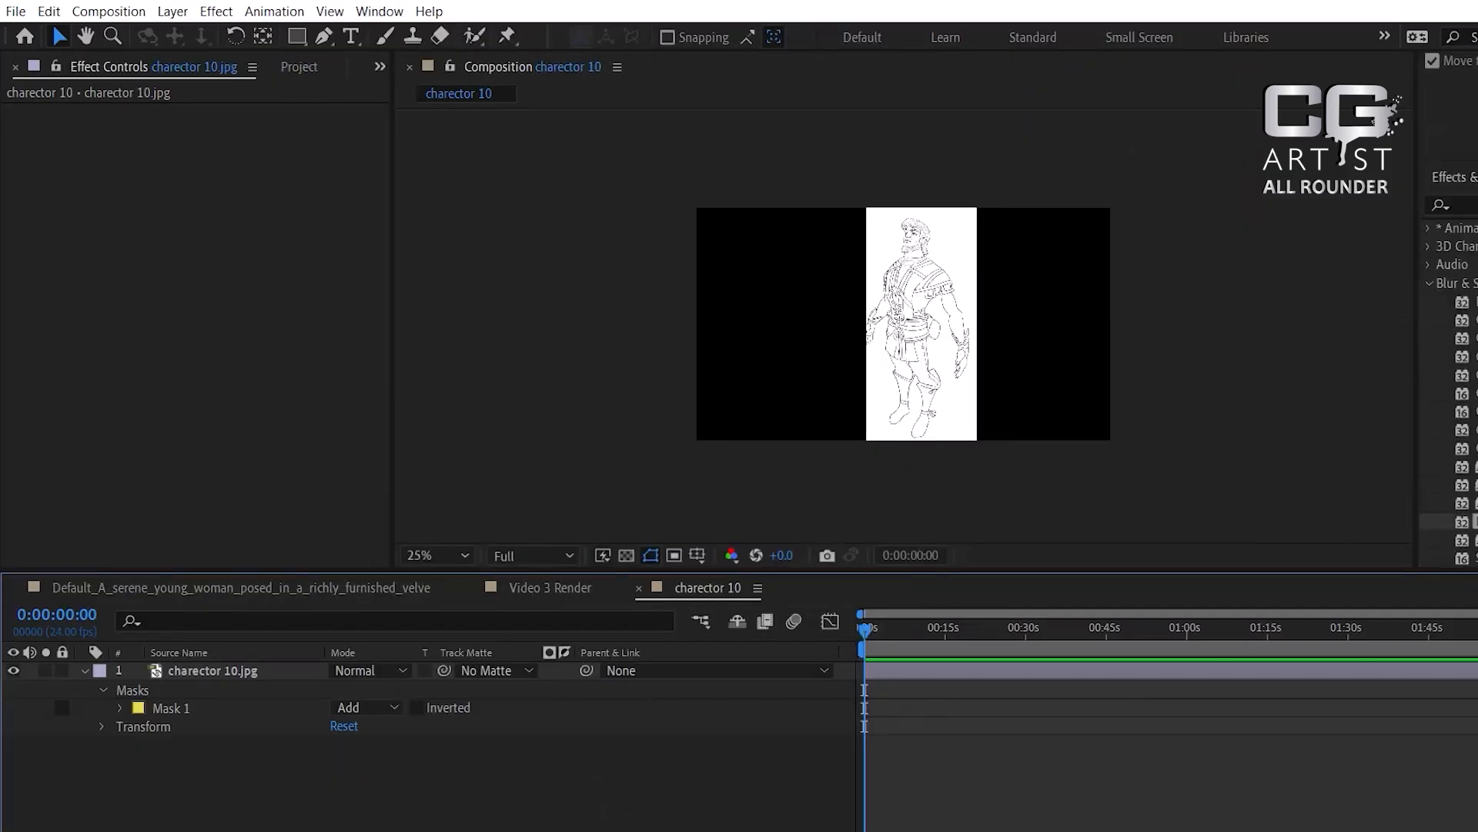
{"action": "left_click", "coordinate": [1440, 285]}
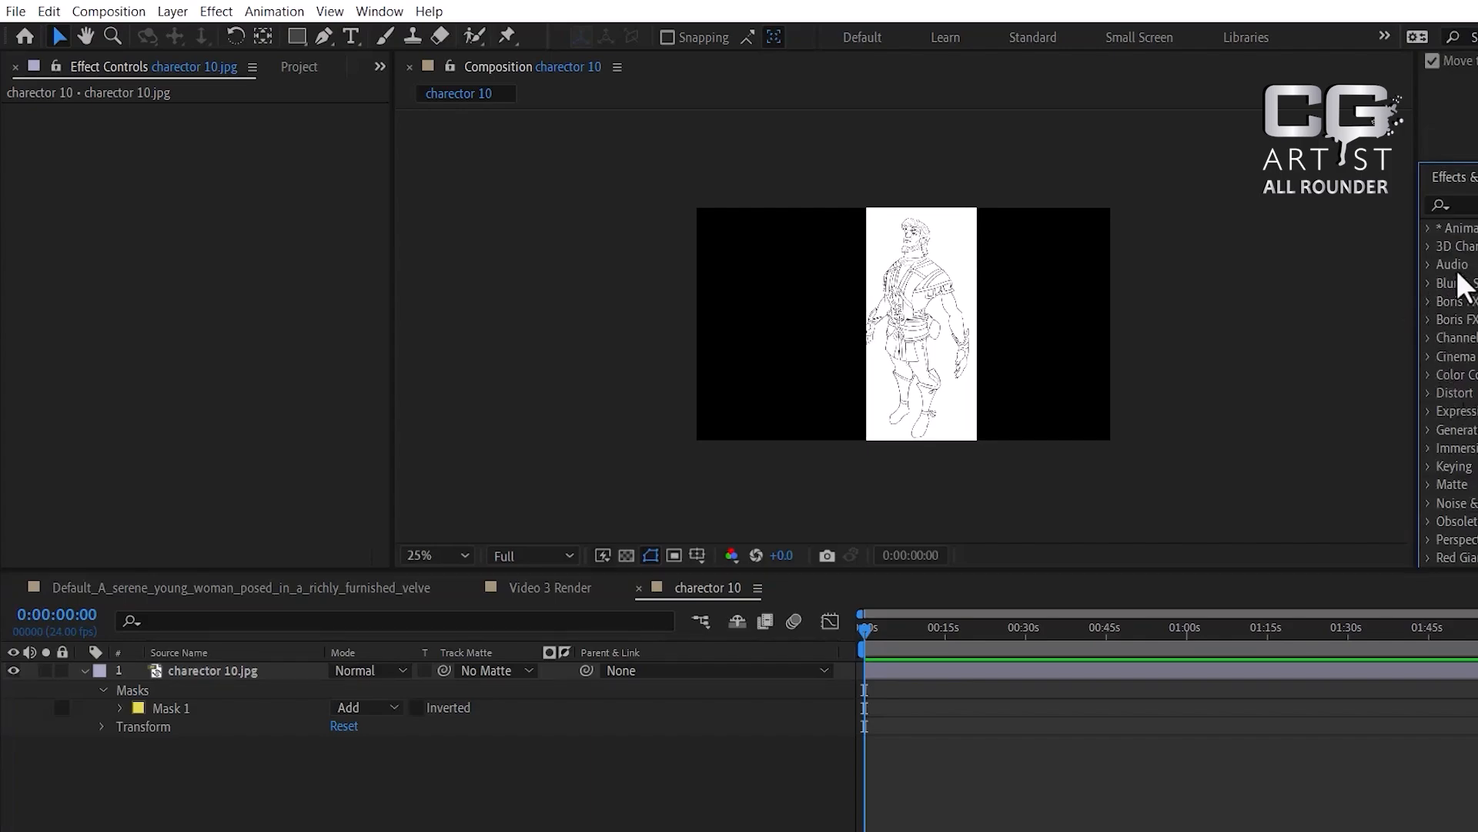
{"action": "left_click", "coordinate": [1429, 248]}
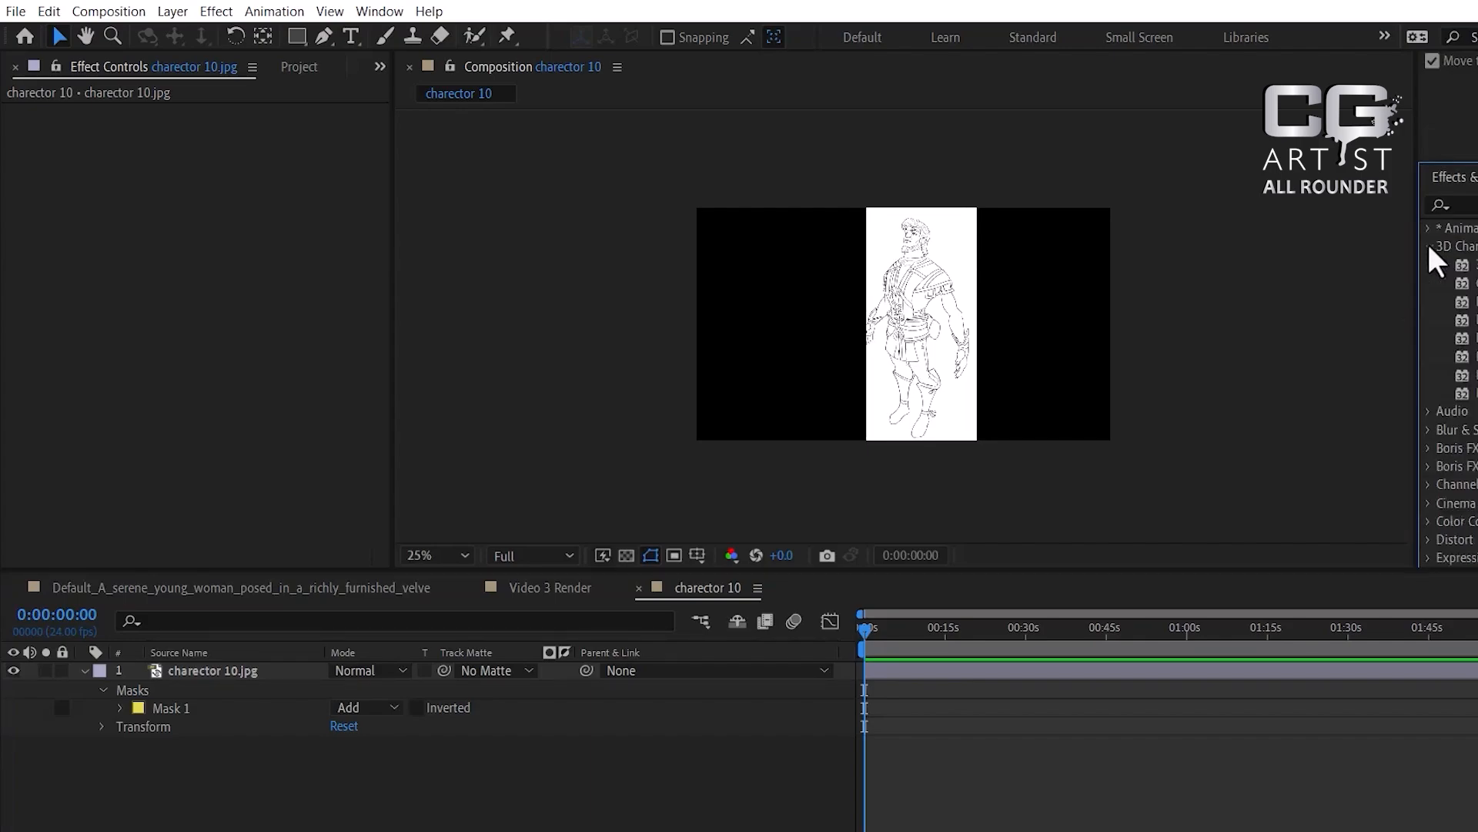
{"action": "left_click", "coordinate": [1429, 247]}
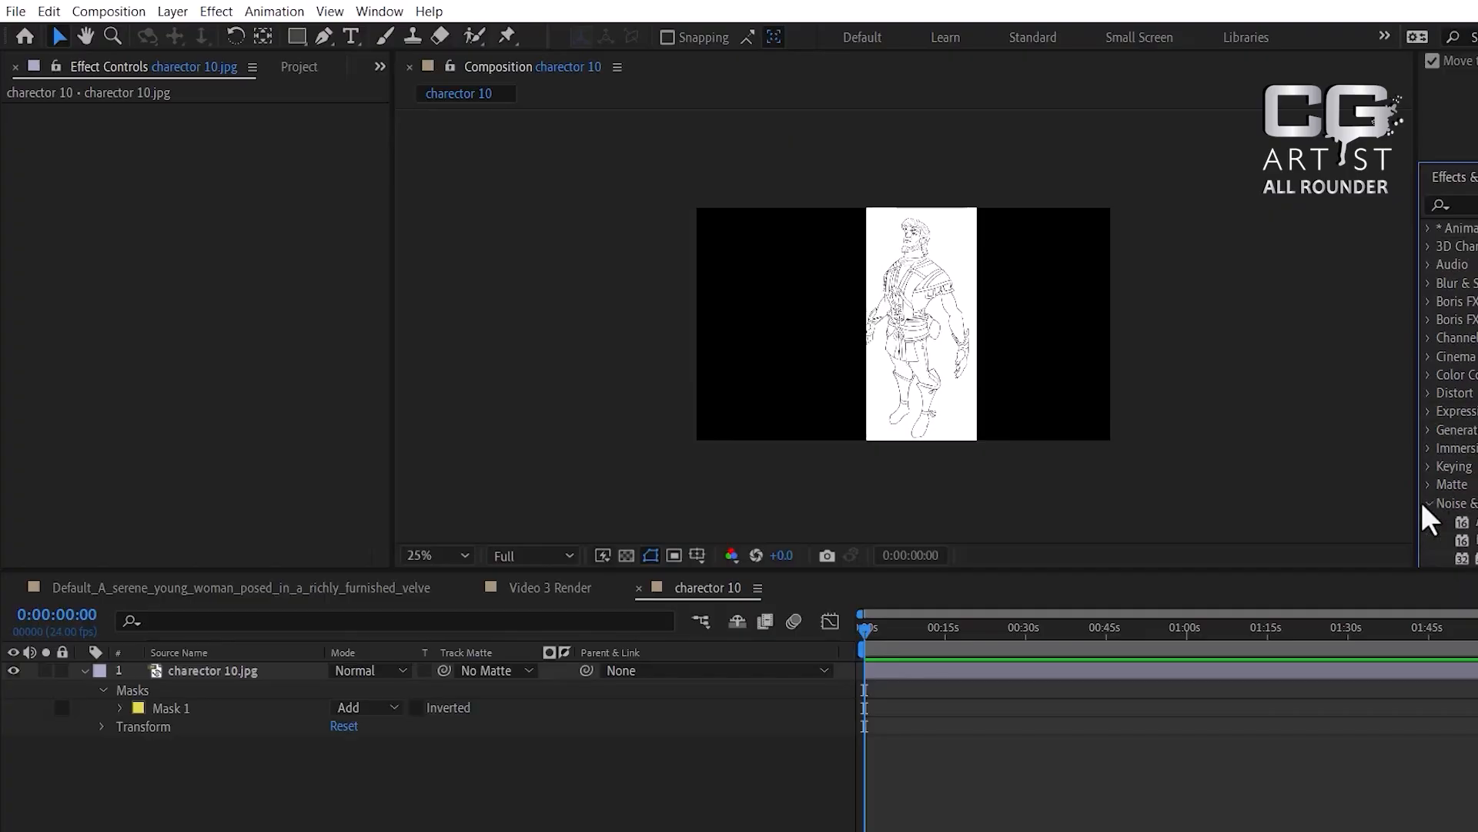
{"action": "left_click", "coordinate": [1429, 502]}
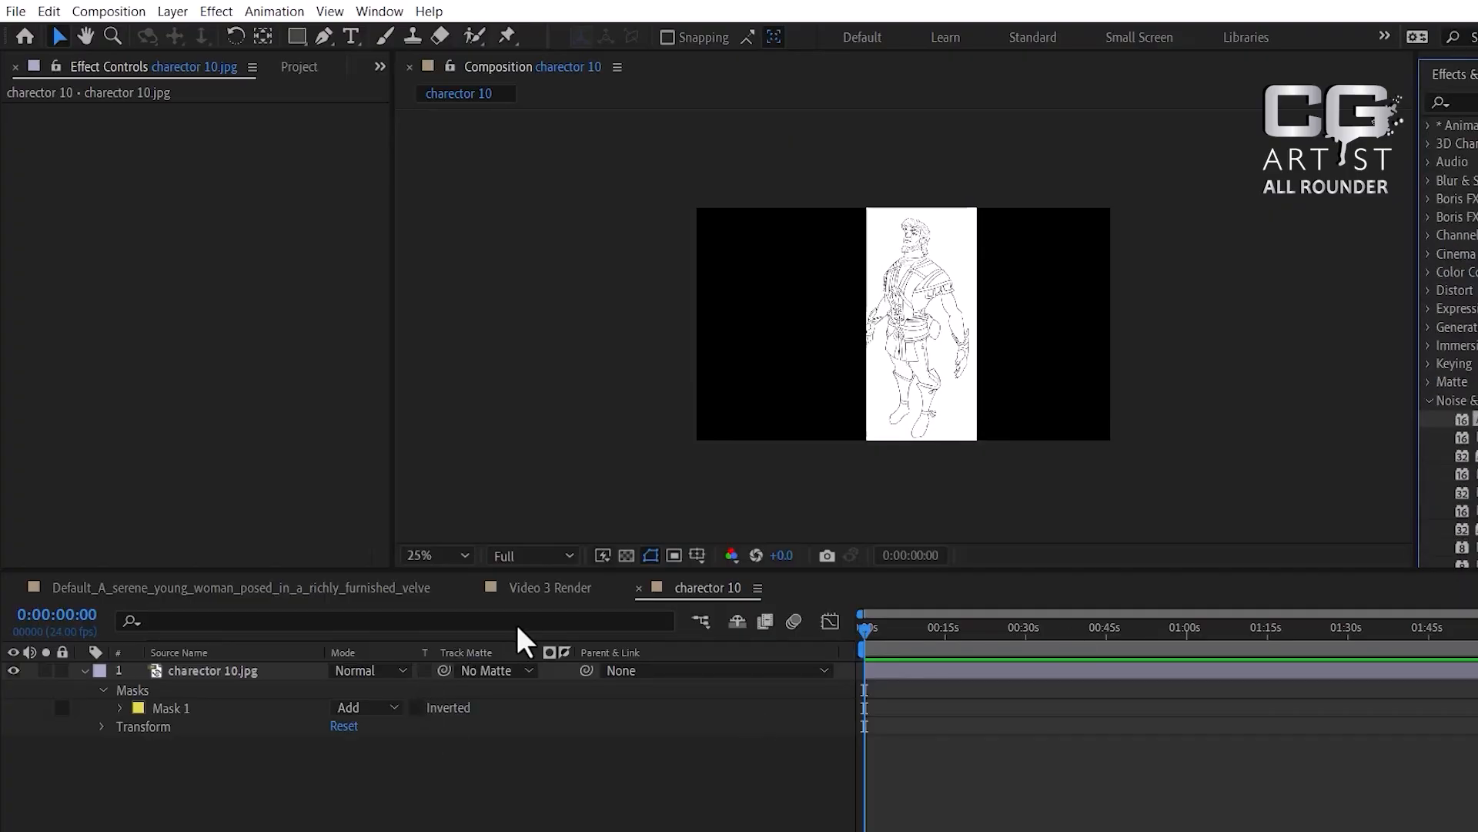
{"action": "left_click", "coordinate": [549, 588]}
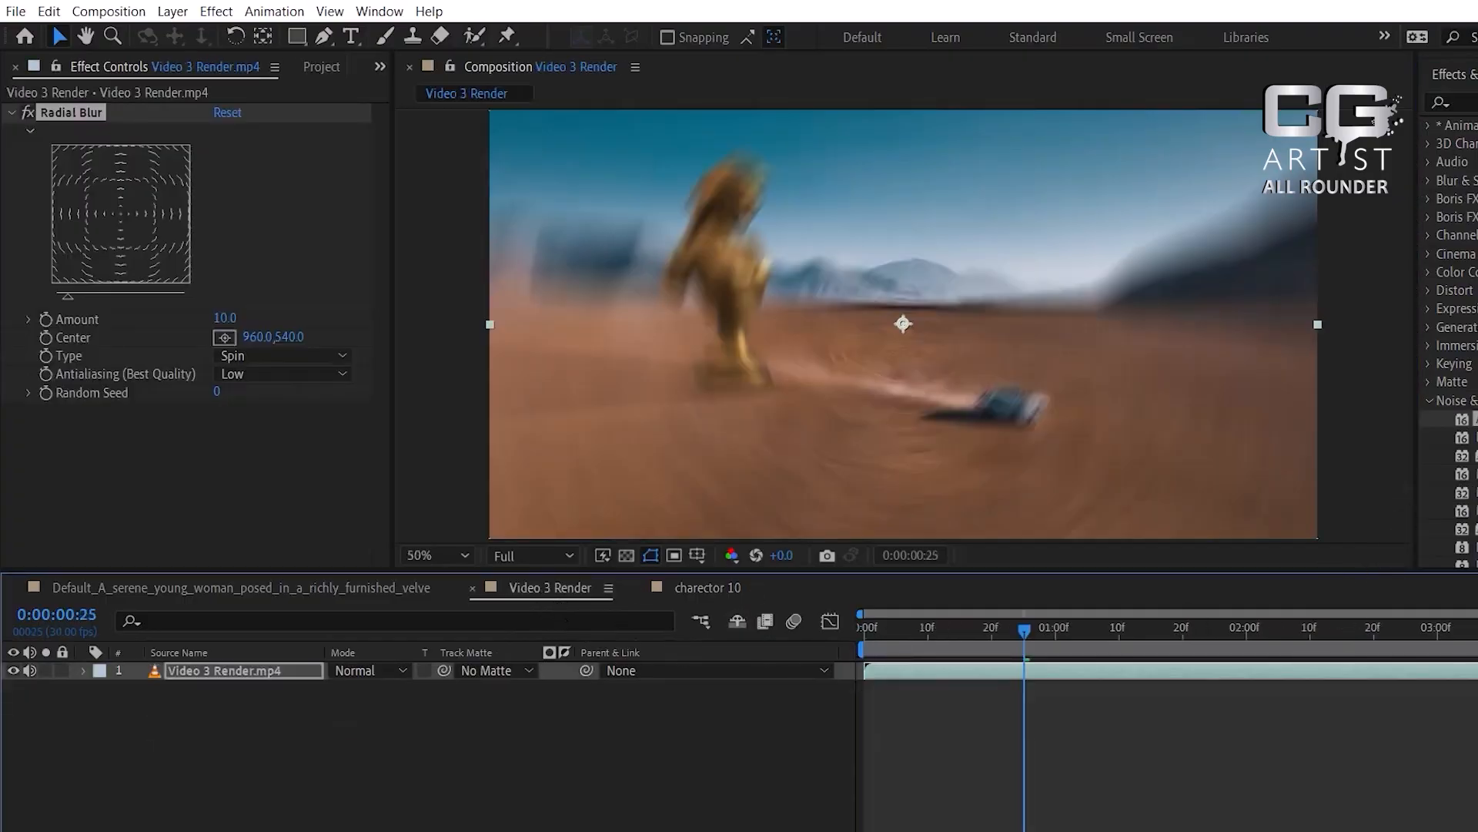
{"action": "left_click_drag", "start_coordinate": [1467, 437], "coordinate": [1066, 433]}
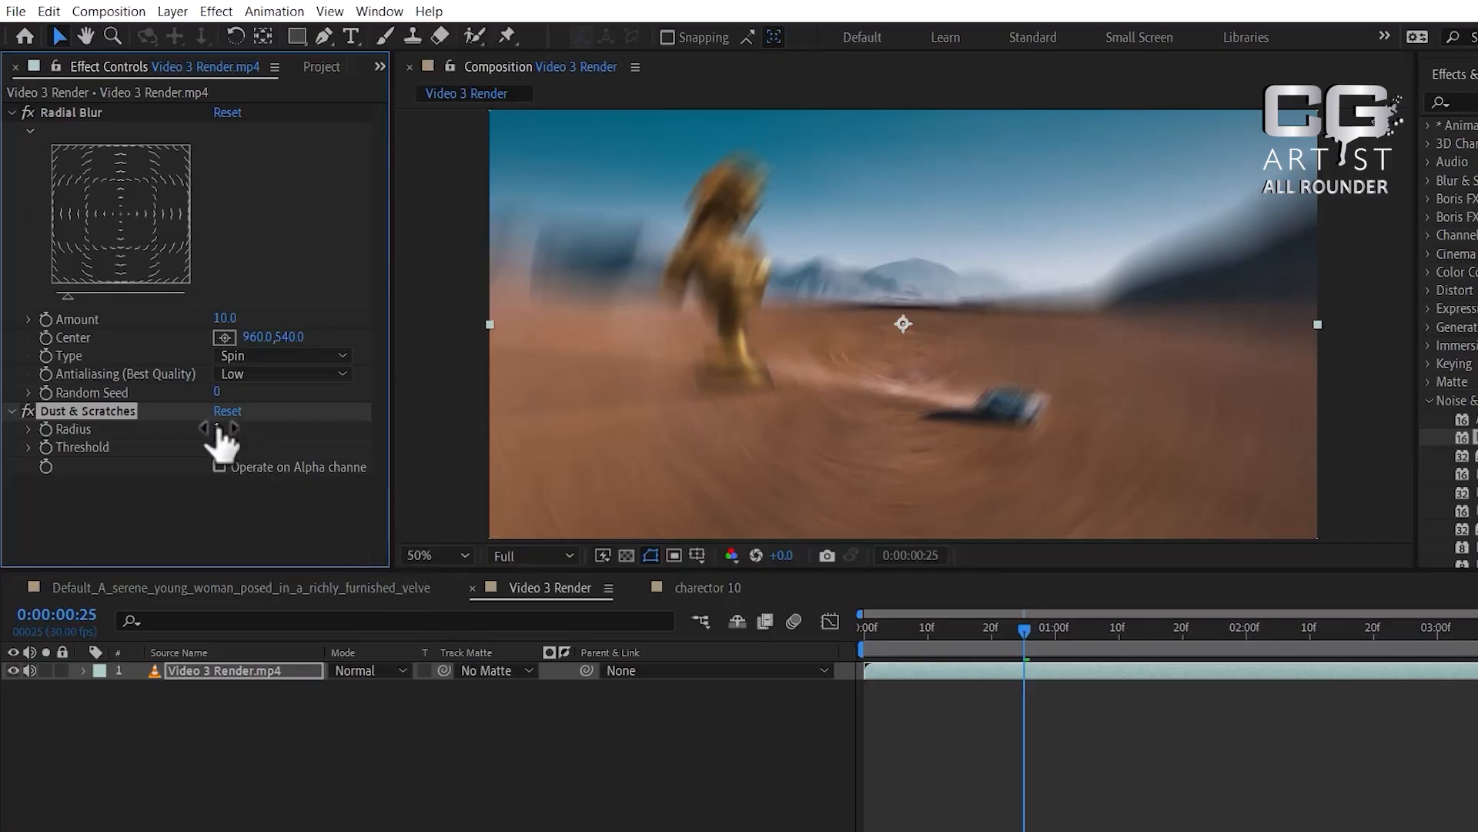
Disable the Radial Blur effect and set the Dust & Scratches radius to 13.
{"action": "left_click_drag", "start_coordinate": [218, 429], "coordinate": [277, 428]}
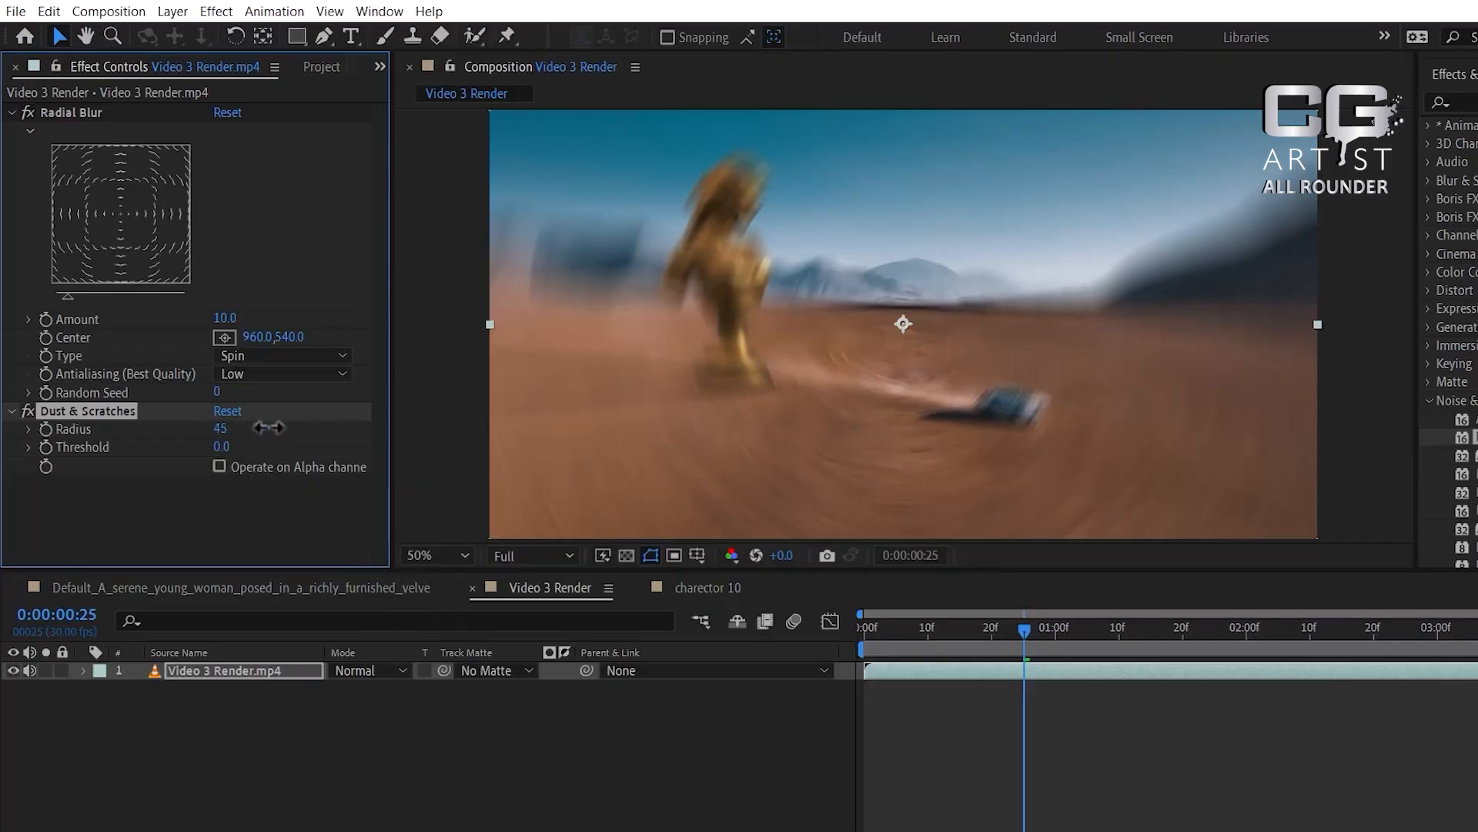
{"action": "left_click", "coordinate": [29, 113]}
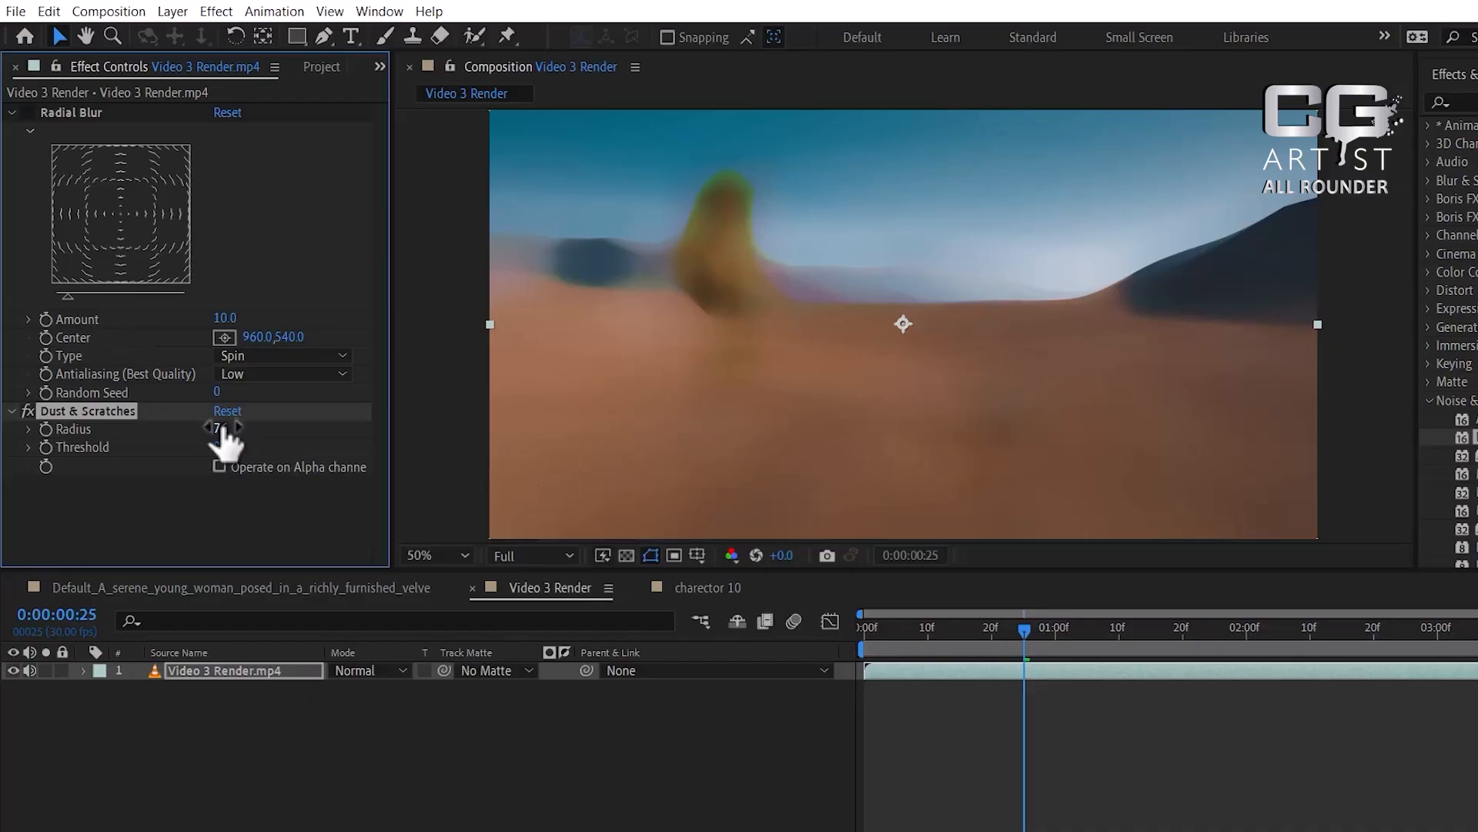
{"action": "left_click_drag", "start_coordinate": [223, 428], "coordinate": [159, 423]}
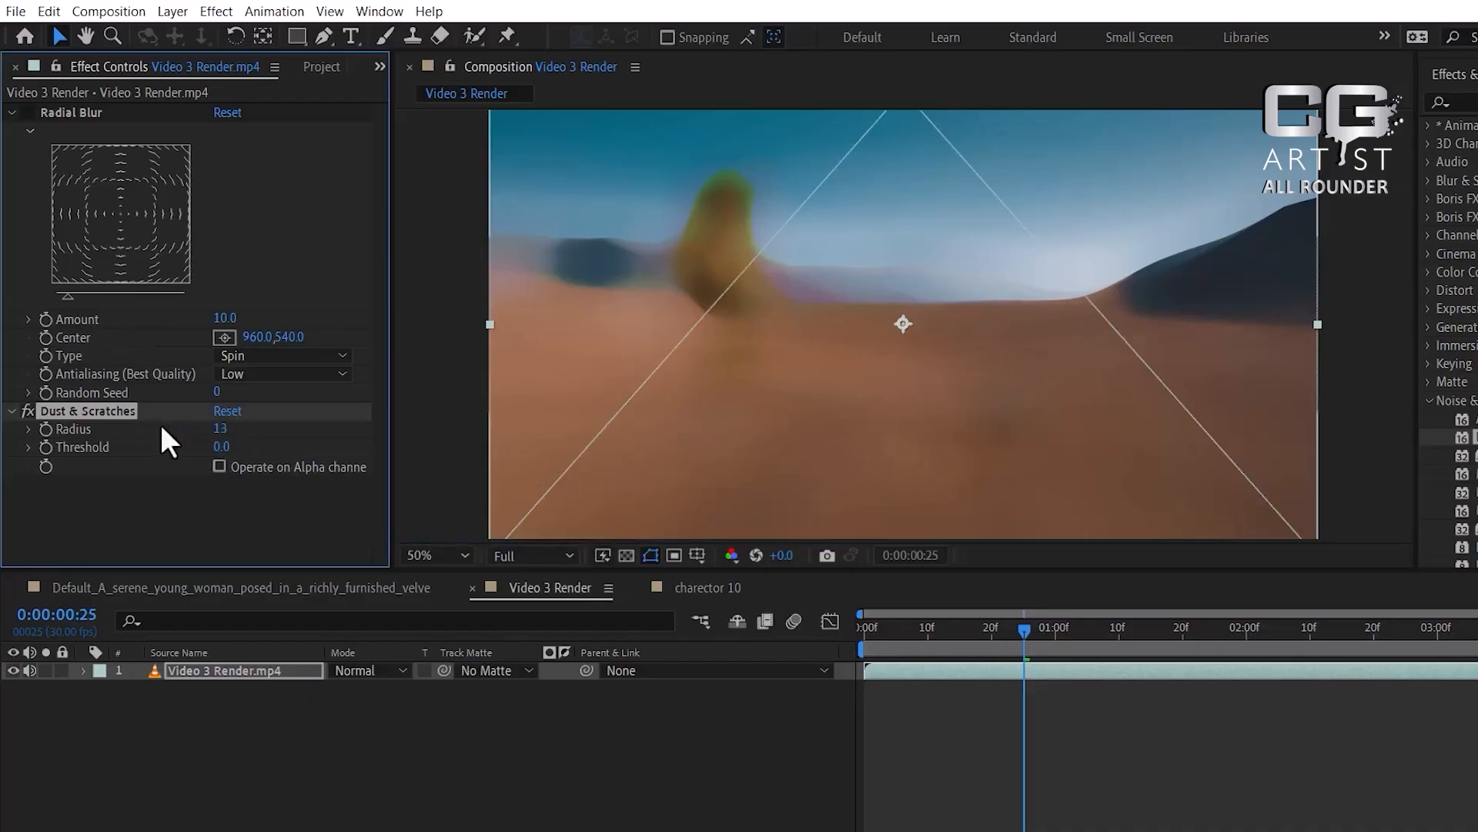
Set the Dust & Scratches radius to 0.
{"action": "left_click", "coordinate": [222, 429]}
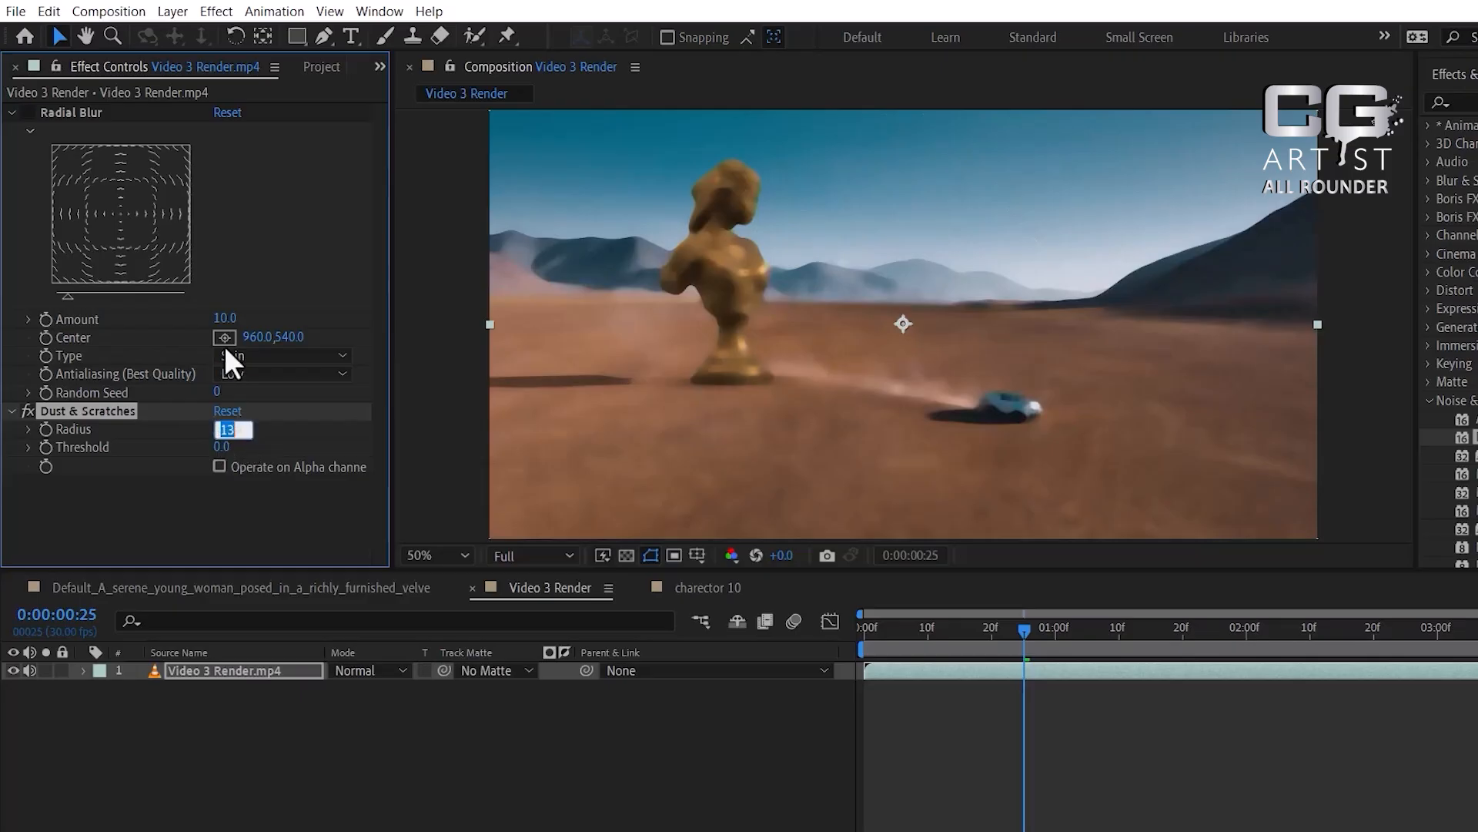
{"action": "type", "text": "0"}
{"action": "key", "text": "Return"}
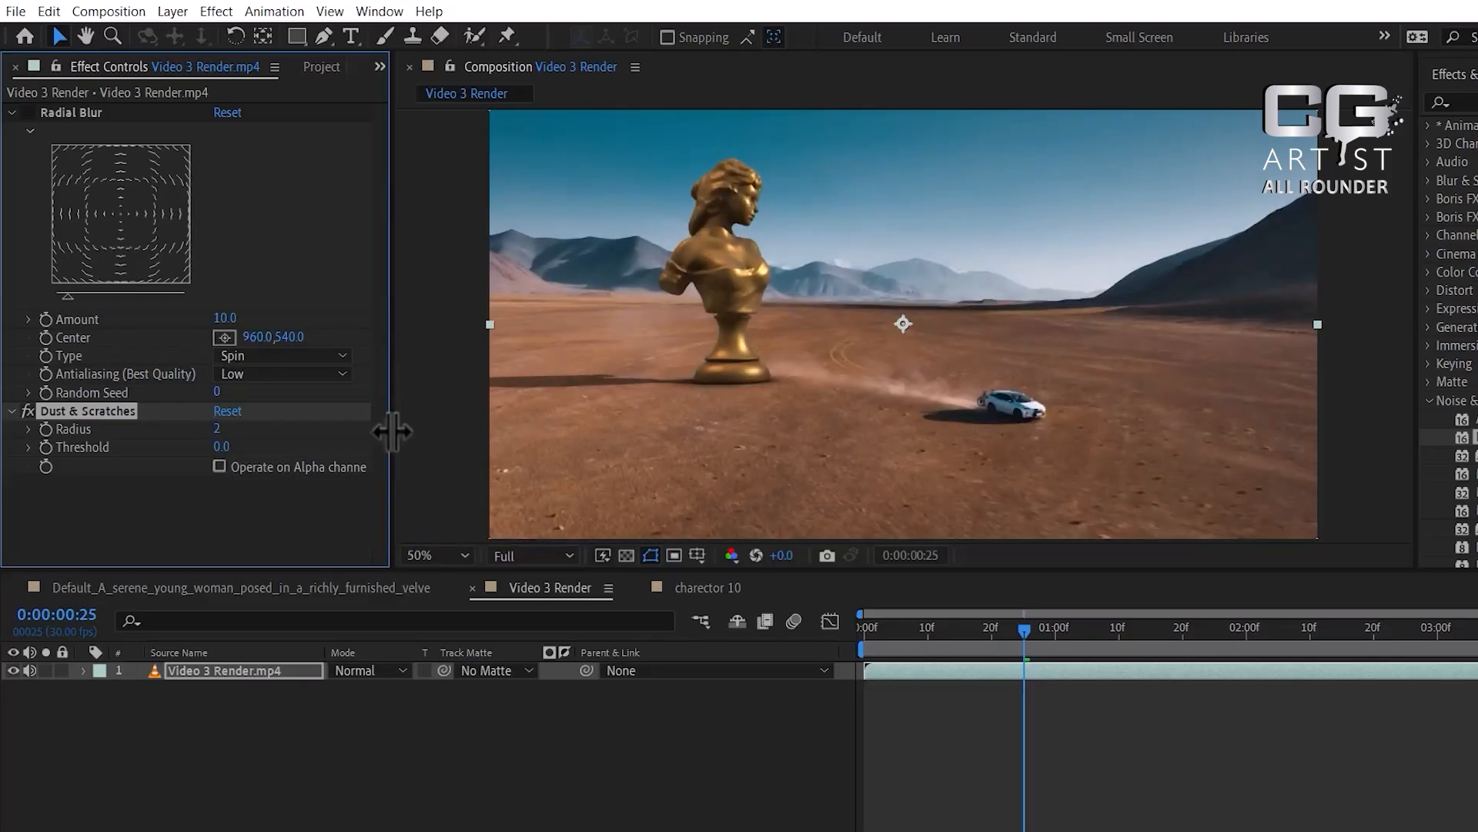
Set the Dust & Scratches radius to 11 and preview the clip up to 0:00:01:15.
{"action": "left_click", "coordinate": [224, 424]}
{"action": "left_click_drag", "start_coordinate": [221, 429], "coordinate": [235, 435]}
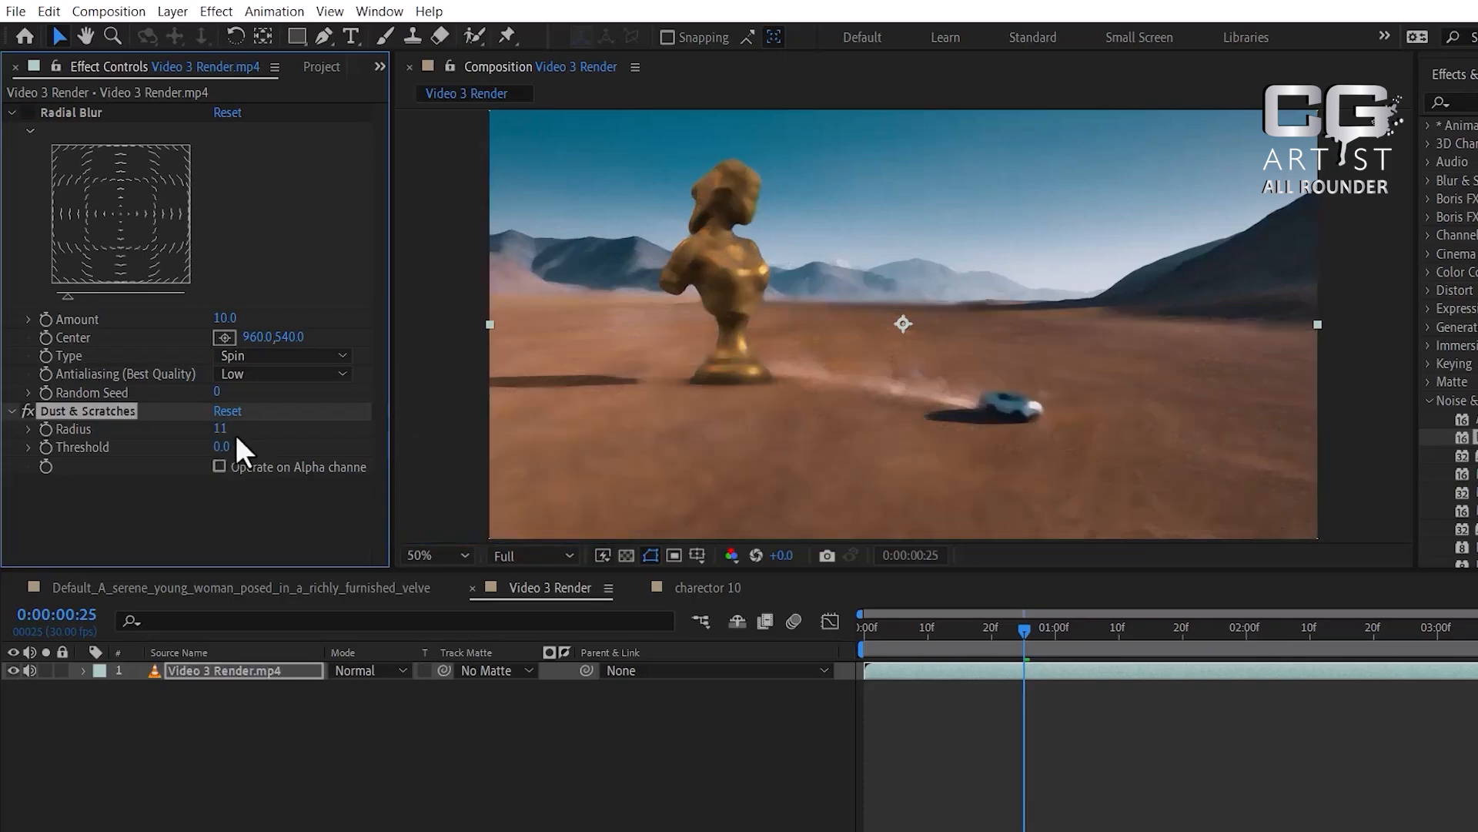
{"action": "key", "text": "space"}
{"action": "key", "text": "space"}
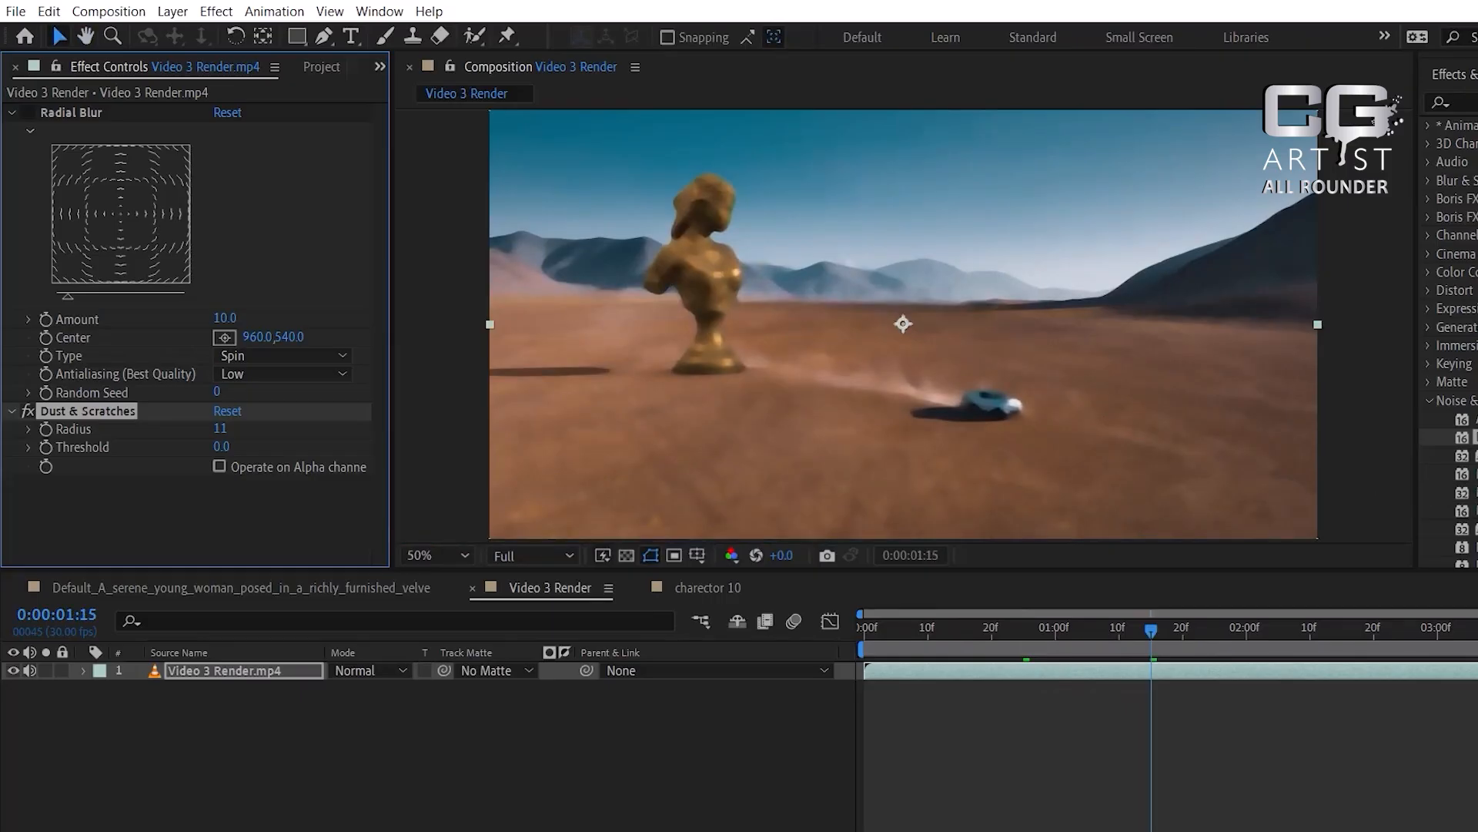
Apply the Noise effect to Video 3 Render.mp4, set its amount to 55%, and preview the clip.
{"action": "left_click_drag", "start_coordinate": [1463, 529], "coordinate": [300, 667]}
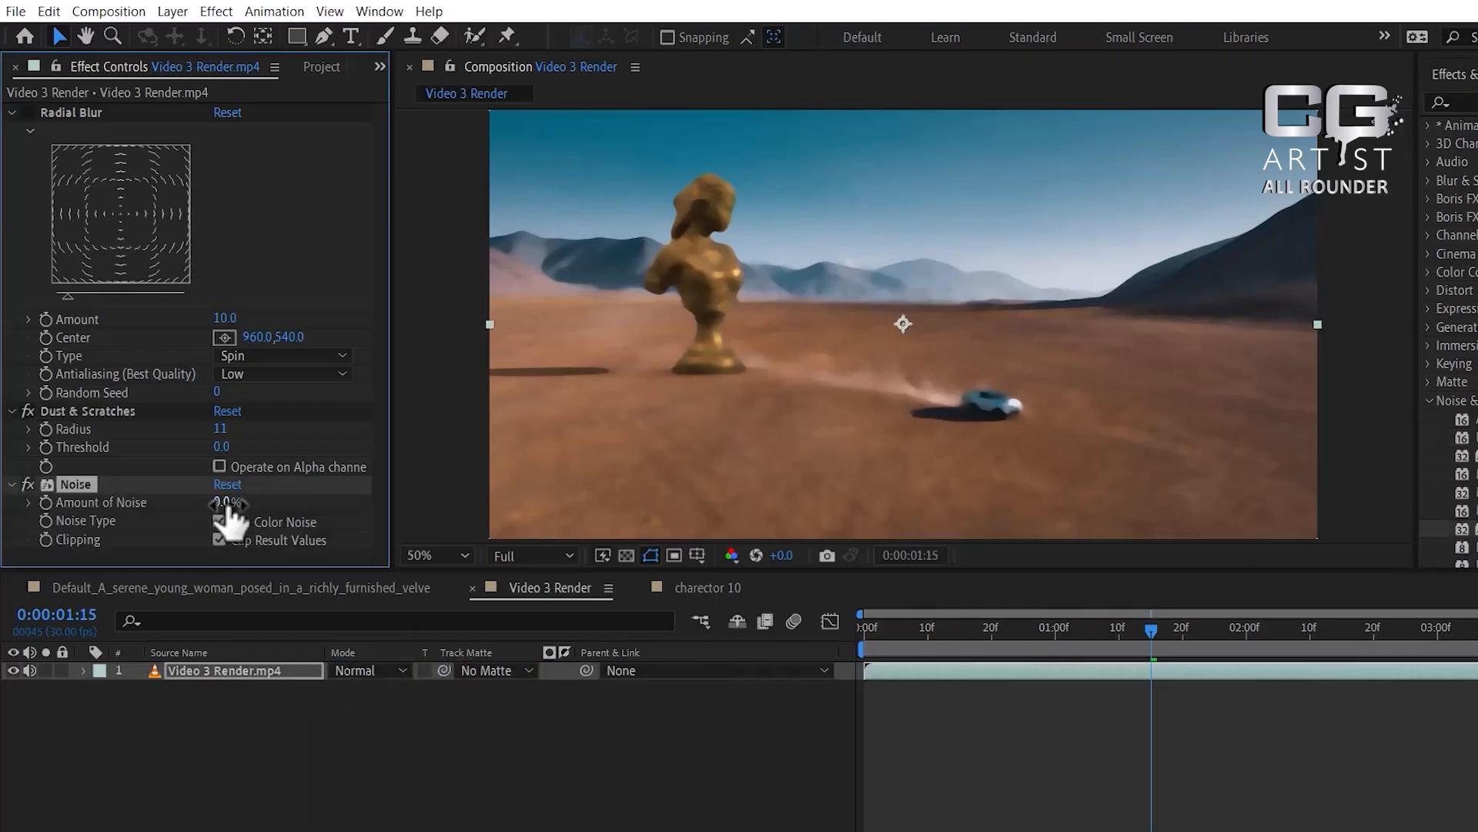
{"action": "left_click_drag", "start_coordinate": [224, 502], "coordinate": [285, 504]}
{"action": "key", "text": "space"}
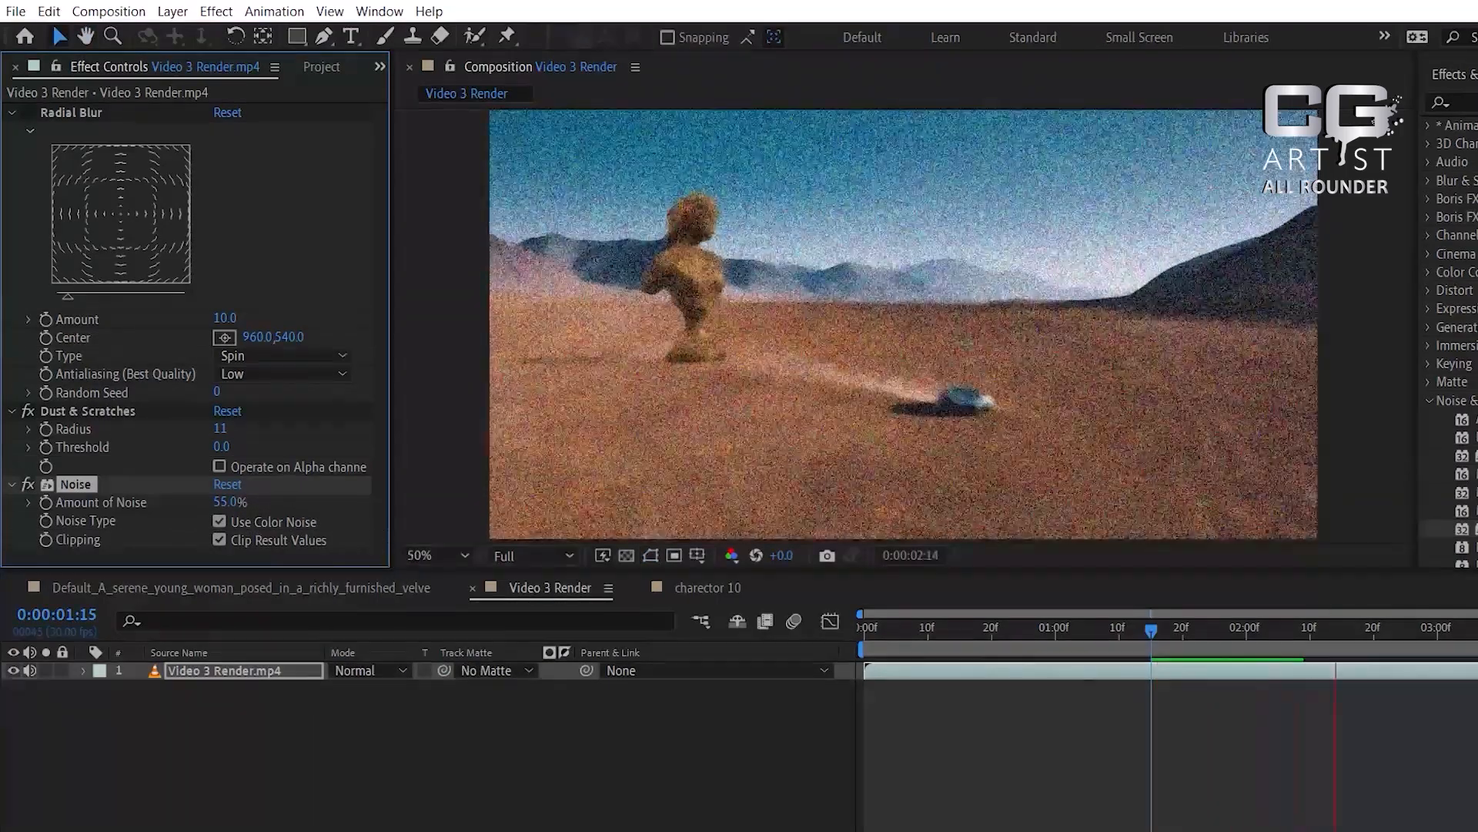
{"action": "key", "text": "space"}
Expand the RG Trapcode effects category and apply Shine to the Video 3 Render.mp4 layer.
{"action": "scroll", "coordinate": [1447, 308], "scroll_direction": "down", "scroll_amount": 5}
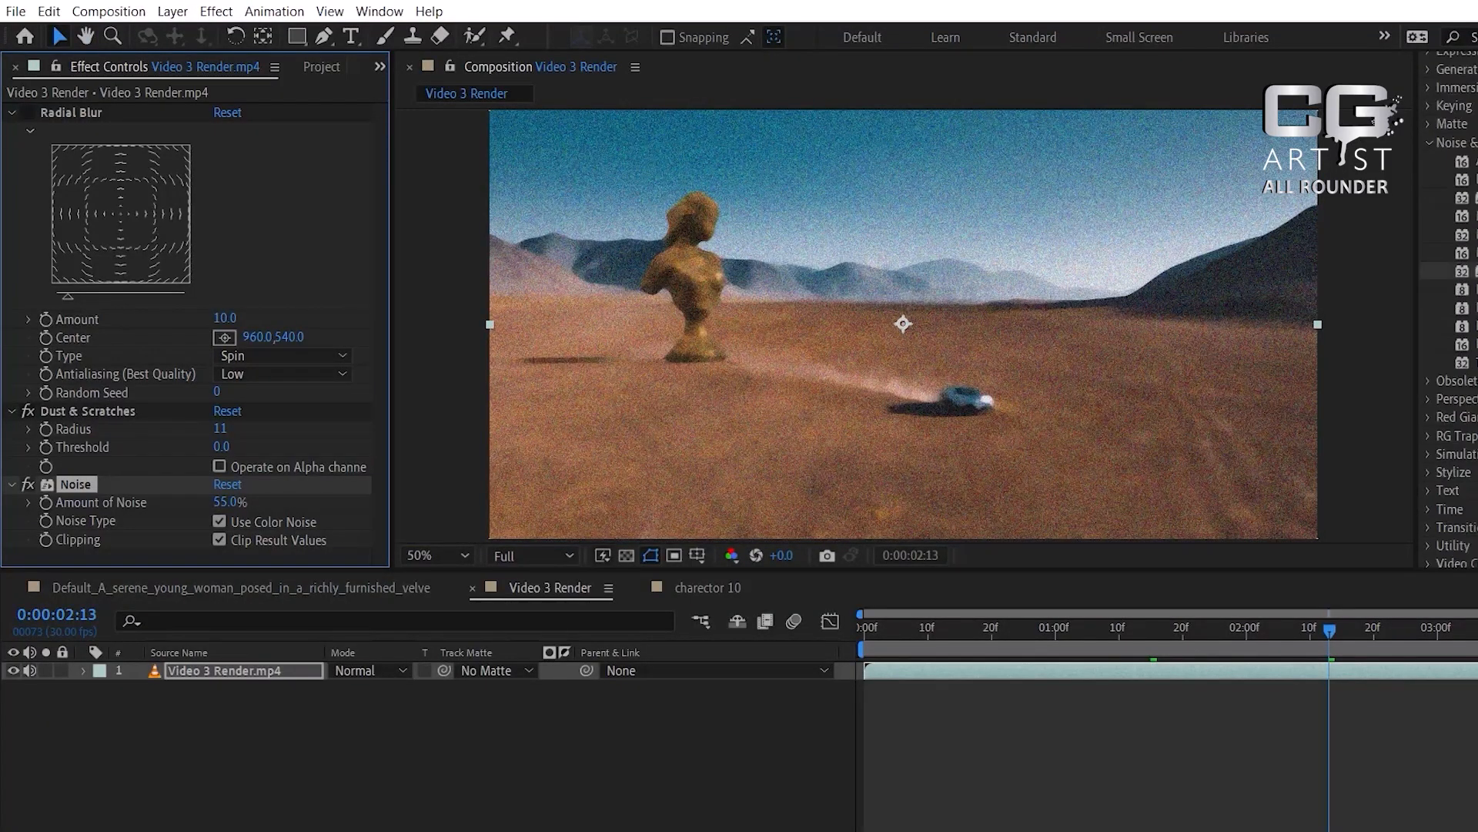
{"action": "left_click", "coordinate": [1429, 436]}
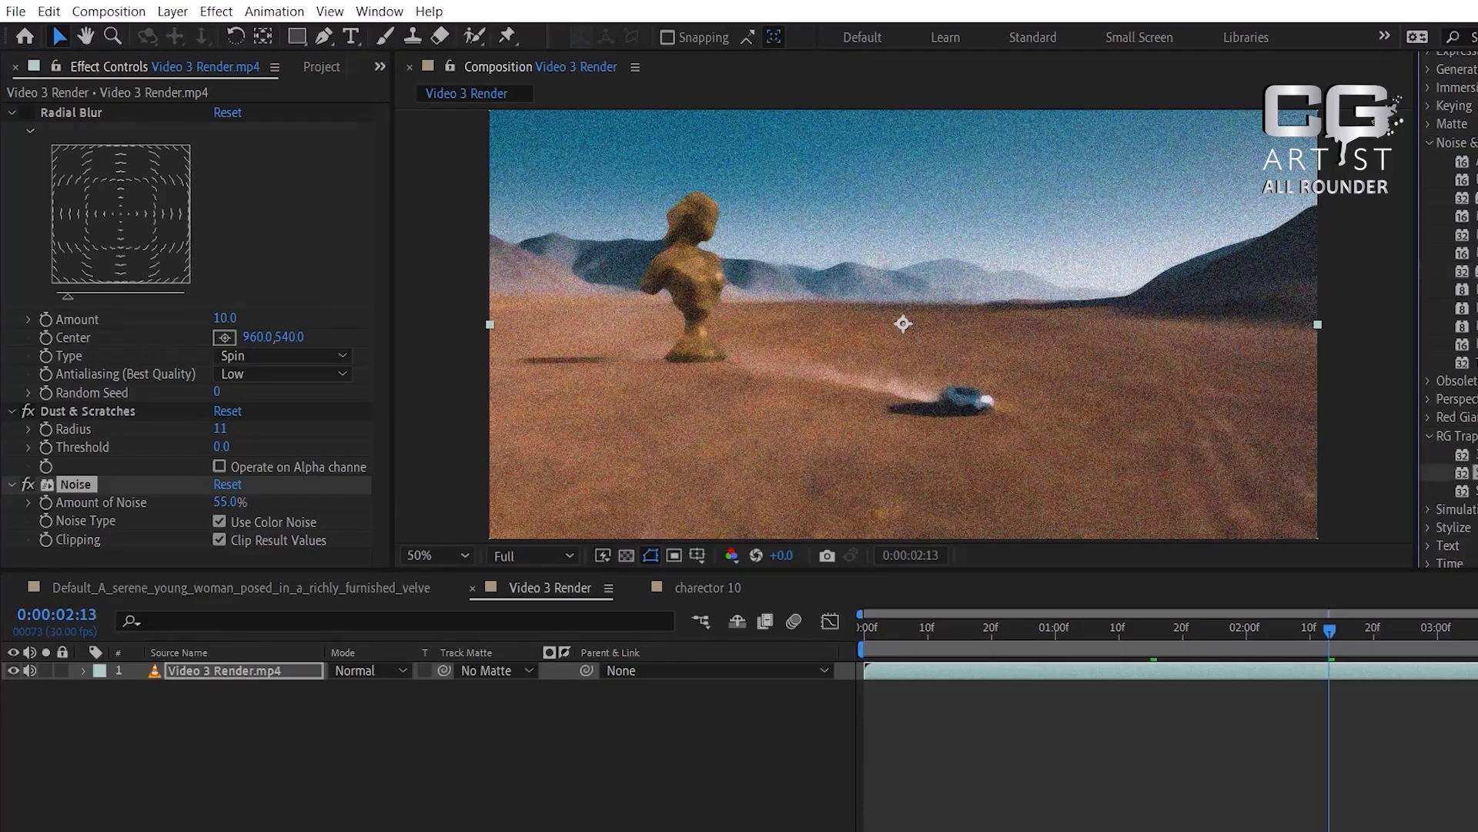
{"action": "left_click_drag", "start_coordinate": [1462, 473], "coordinate": [1058, 418]}
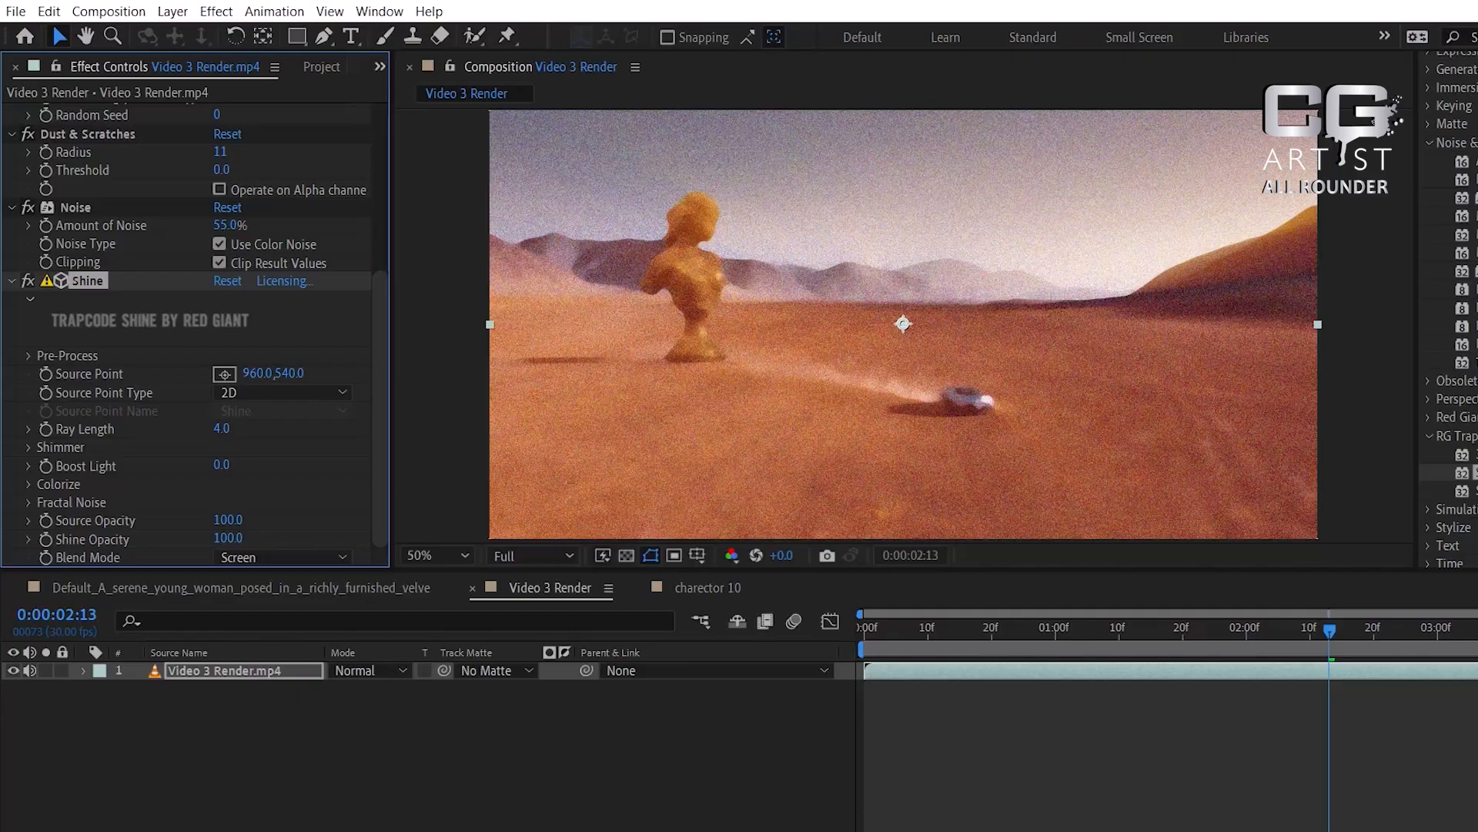
Apply the Trapcode Starglow effect to Video 3 Render.mp4 and move the current time to 0:00:00:07.
{"action": "left_click_drag", "start_coordinate": [1461, 490], "coordinate": [1039, 419]}
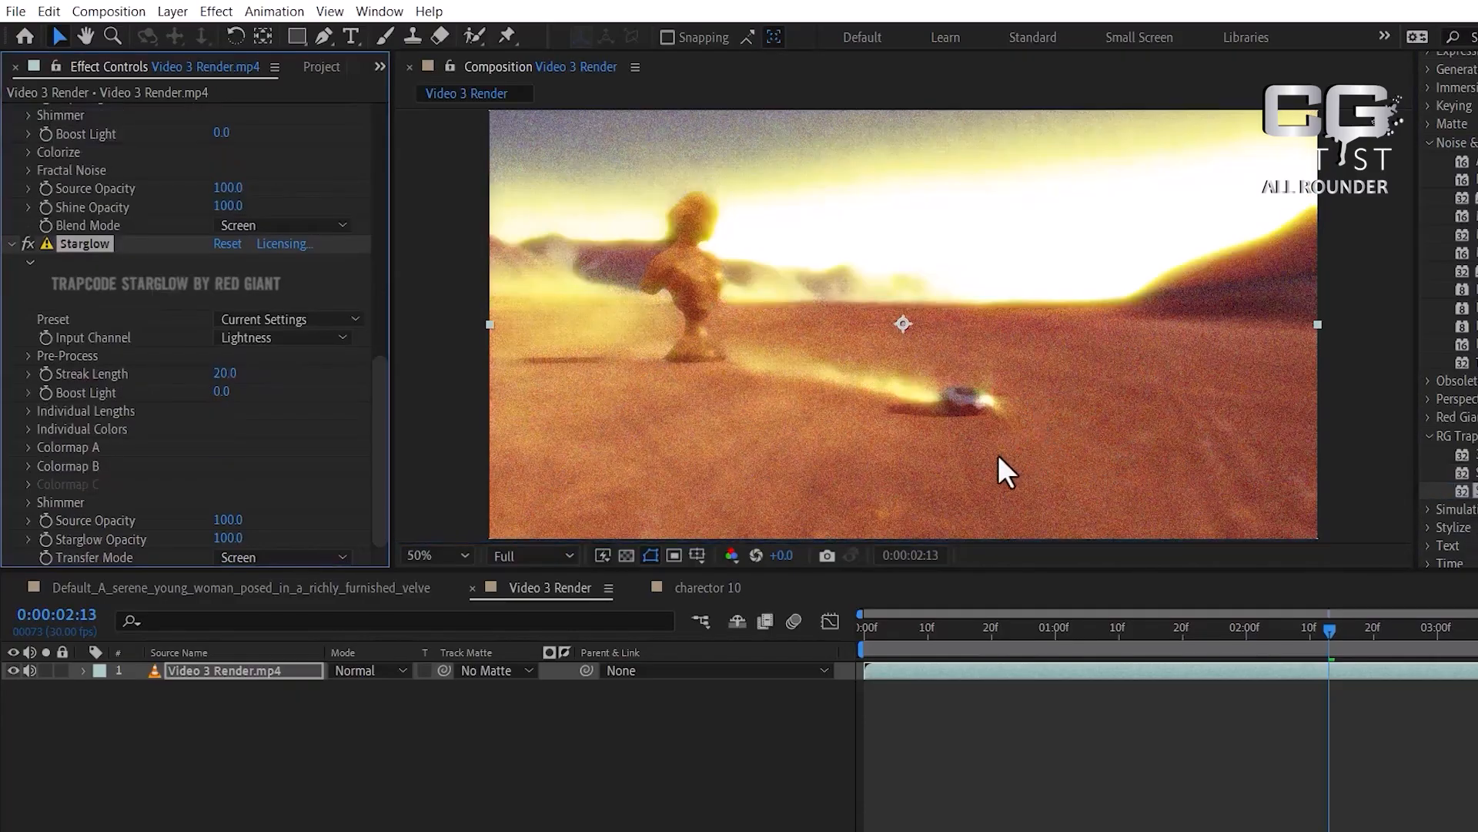
{"action": "left_click_drag", "start_coordinate": [933, 630], "coordinate": [910, 629]}
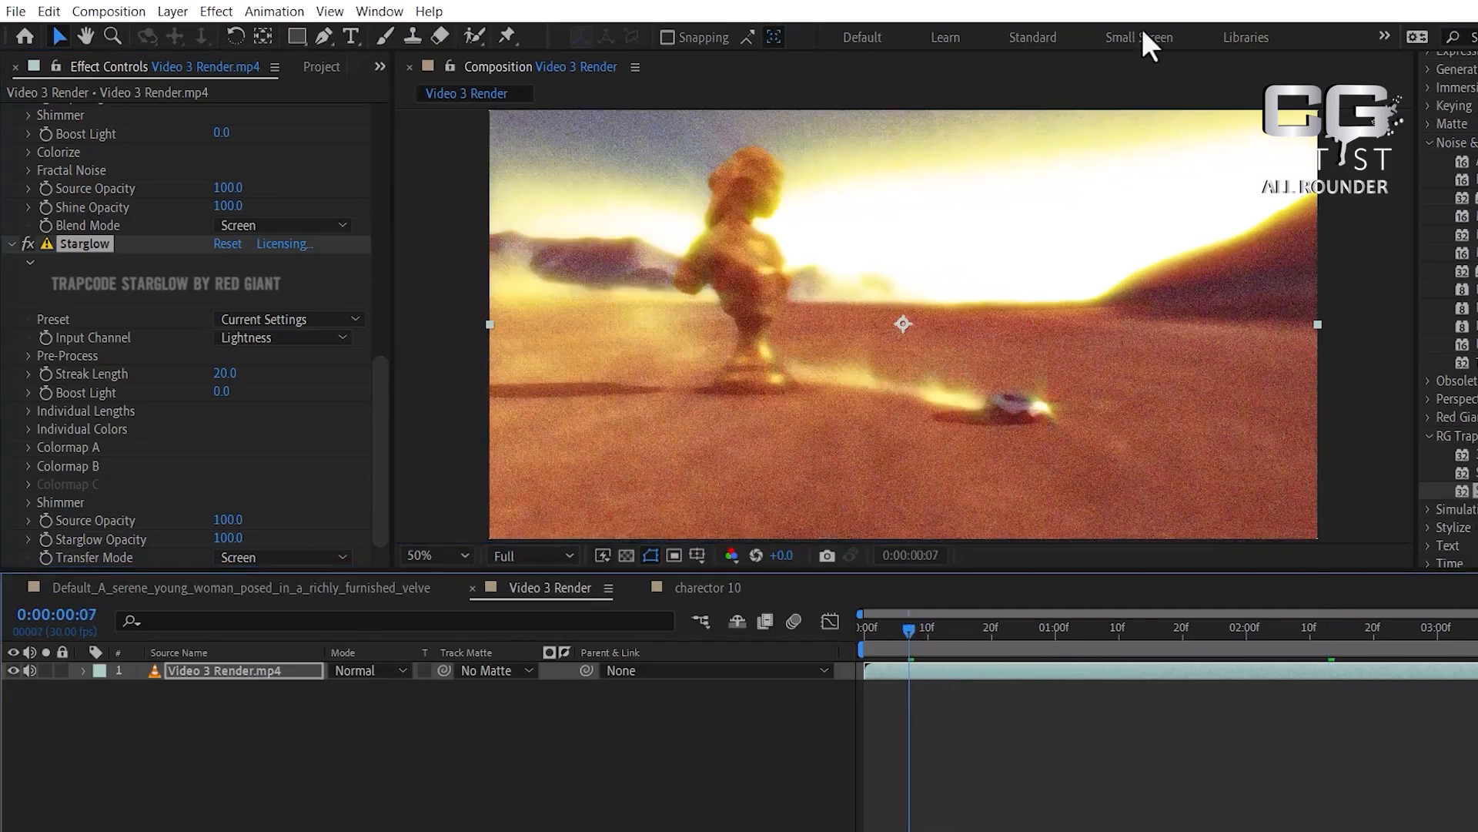
{"action": "scroll", "coordinate": [1467, 397], "scroll_direction": "down", "scroll_amount": 2}
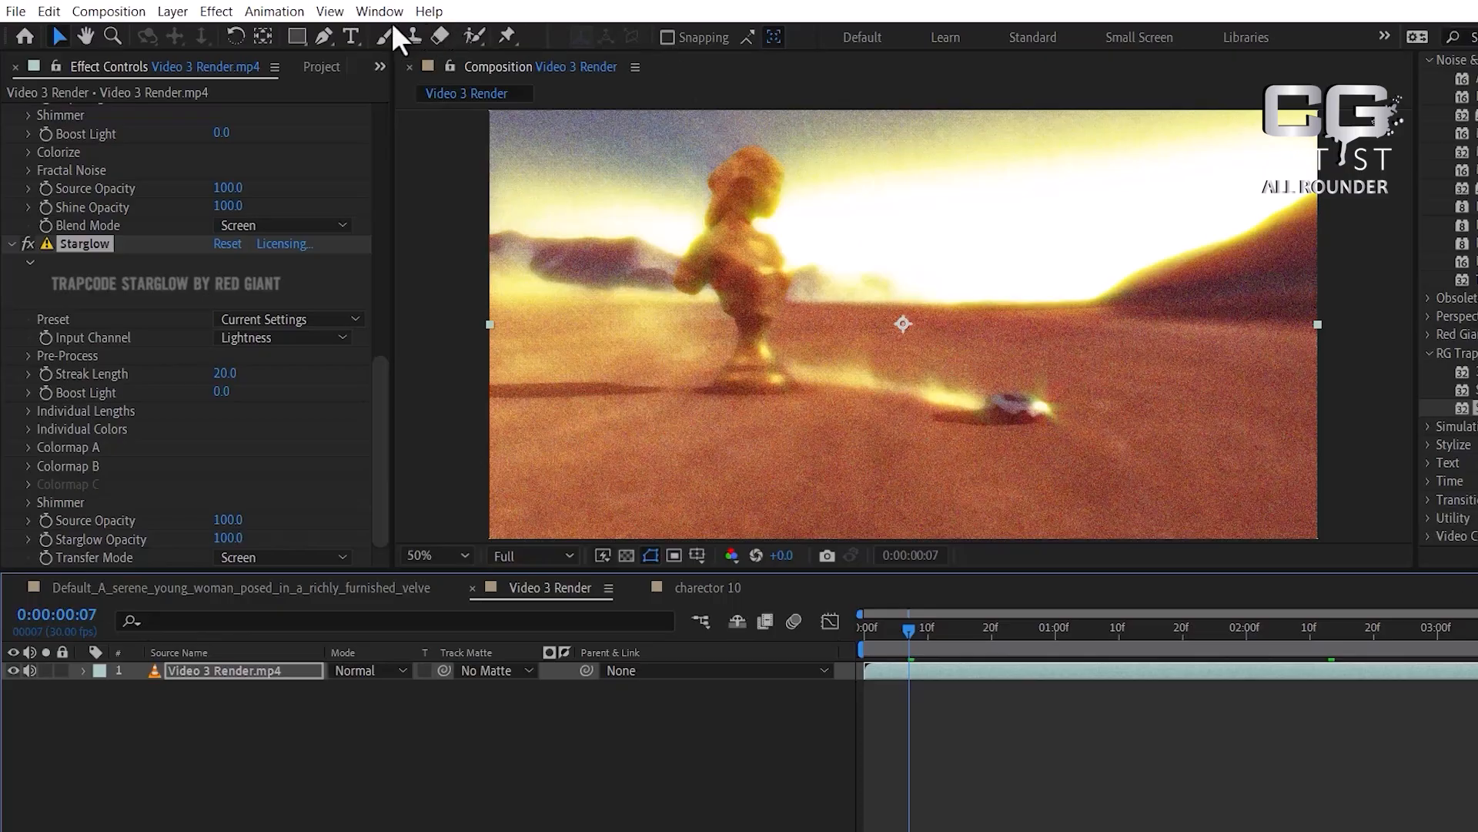
Switch the workspace to Essential Graphics and then to Small Screen to view their layouts.
{"action": "left_click", "coordinate": [369, 12]}
{"action": "mouse_move", "coordinate": [520, 35]}
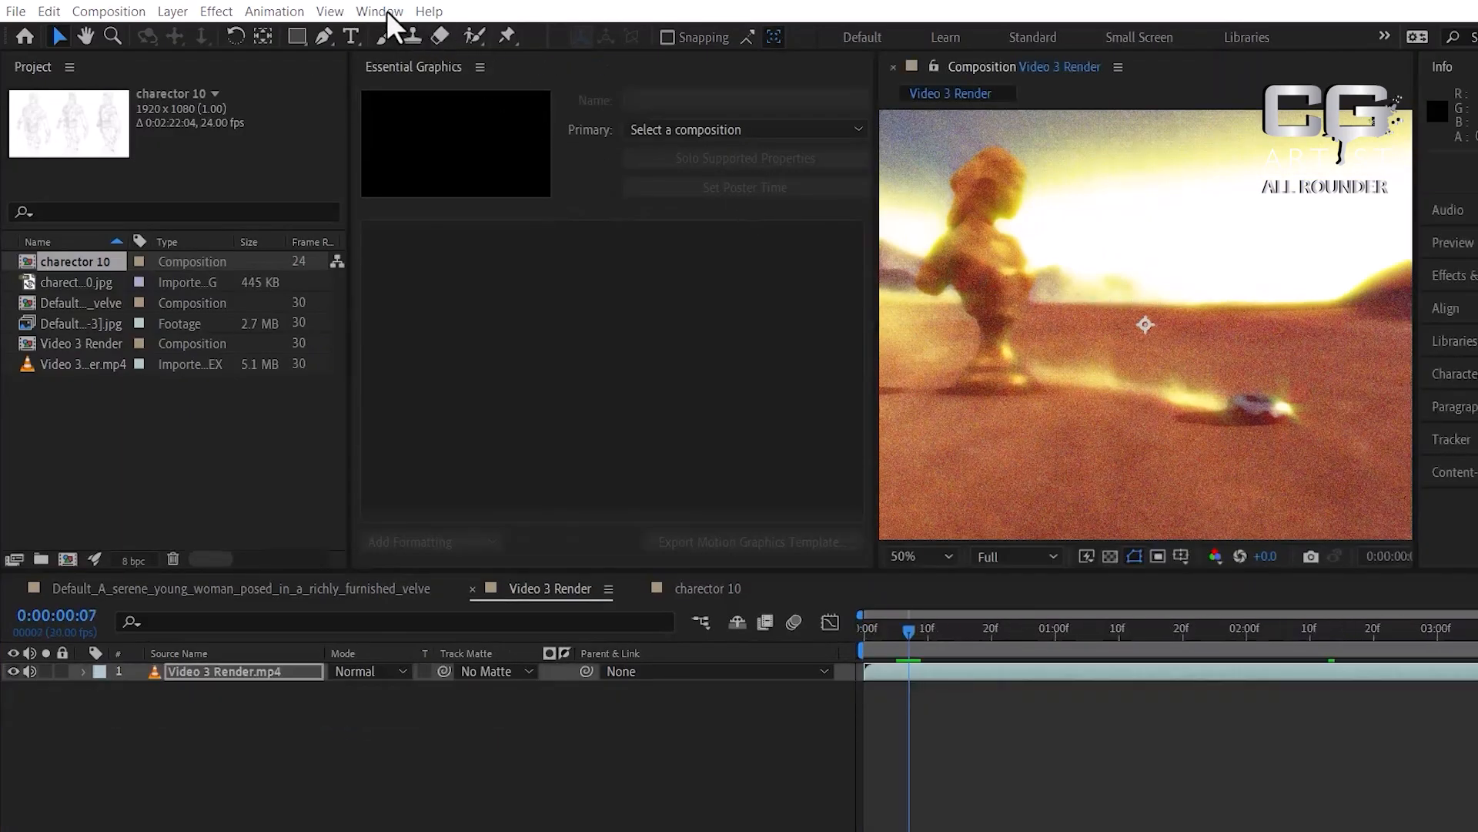
{"action": "left_click", "coordinate": [387, 11]}
{"action": "mouse_move", "coordinate": [606, 35]}
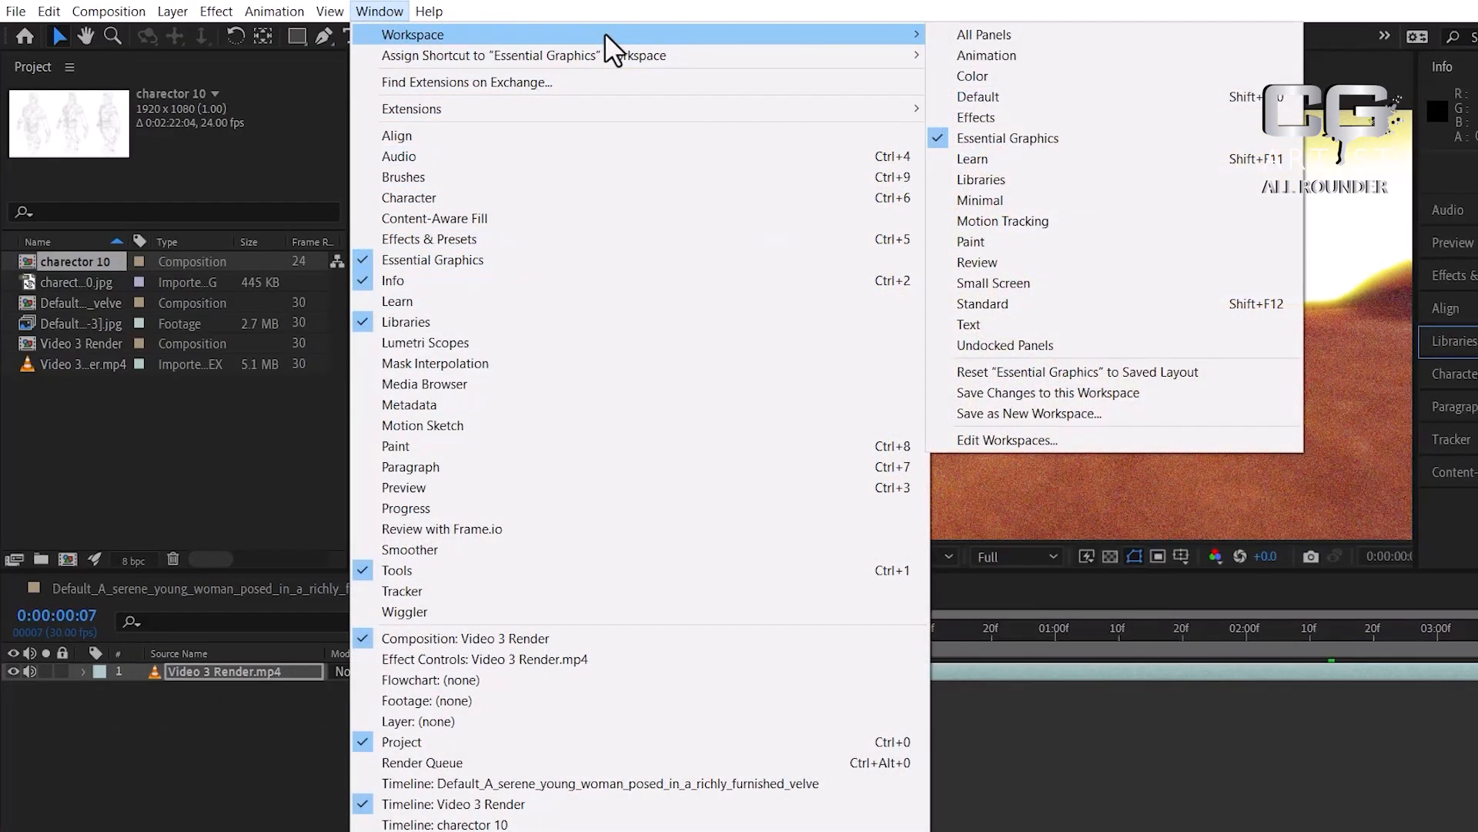
{"action": "left_click", "coordinate": [1063, 282]}
Switch to the Text workspace and narrow the Effects & Presets panel to enlarge the composition view.
{"action": "left_click", "coordinate": [380, 11]}
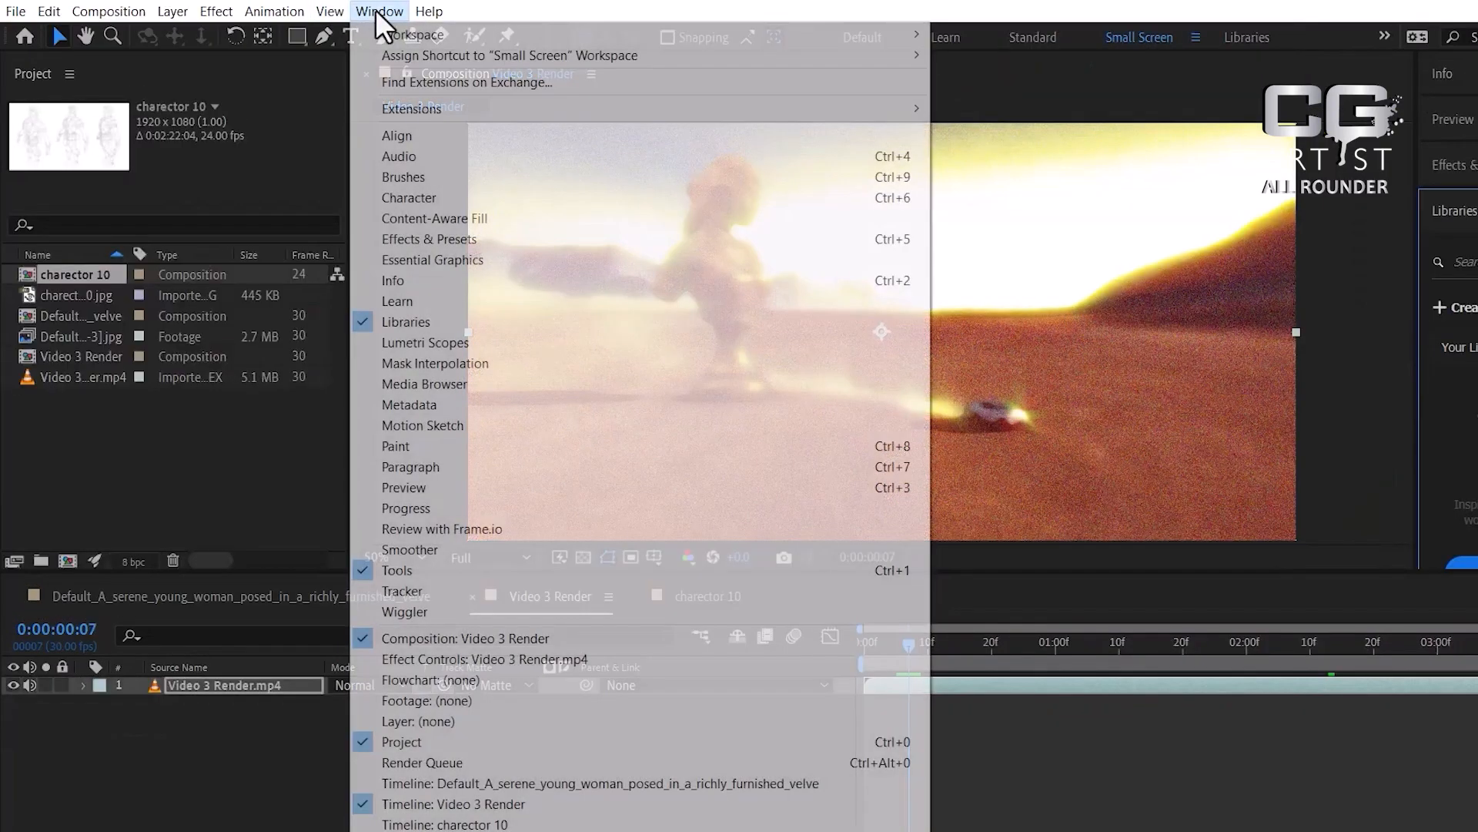
{"action": "mouse_move", "coordinate": [466, 33]}
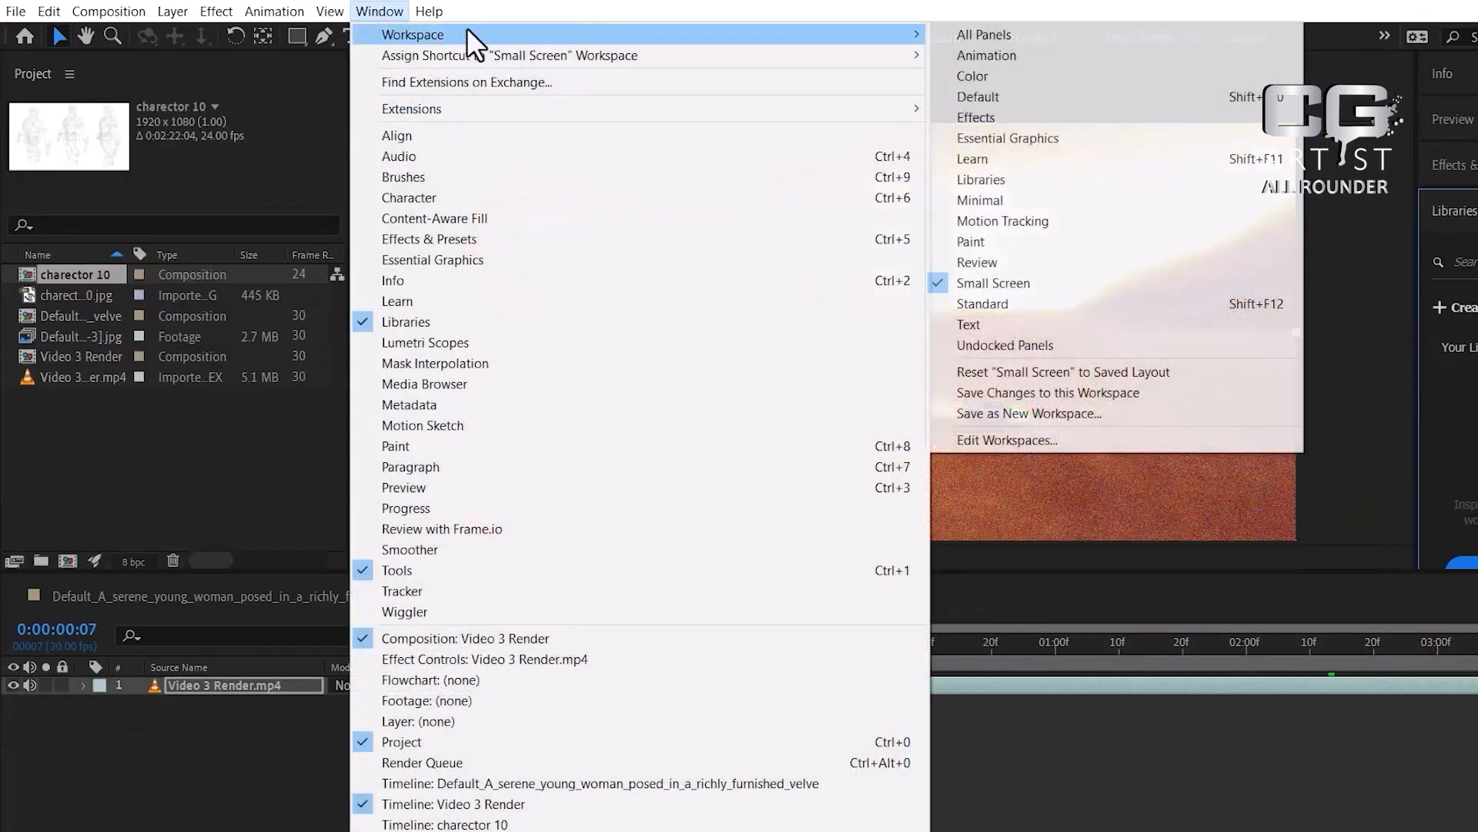
{"action": "left_click", "coordinate": [1115, 325]}
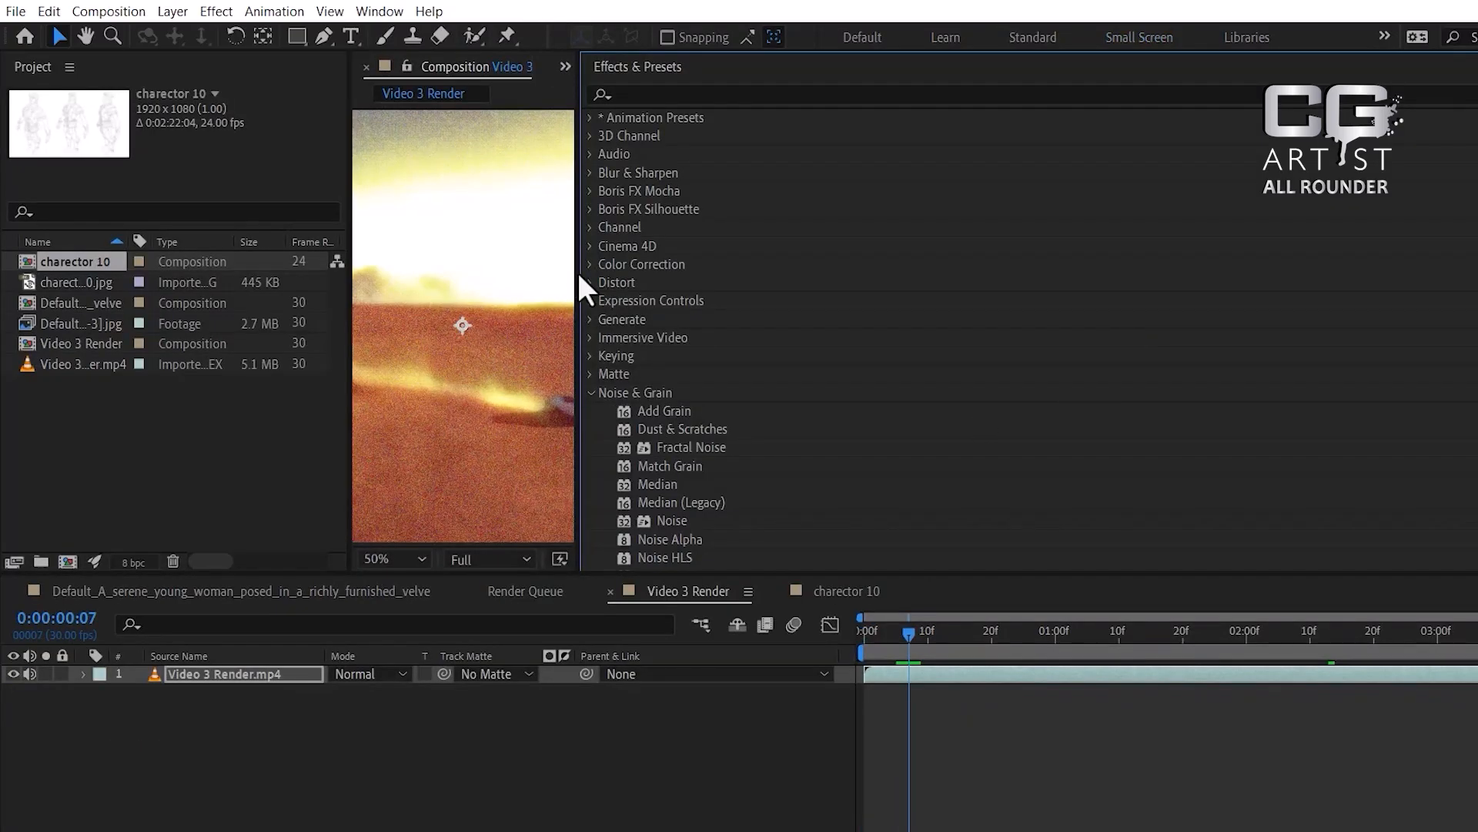
{"action": "left_click_drag", "start_coordinate": [582, 275], "coordinate": [1294, 285]}
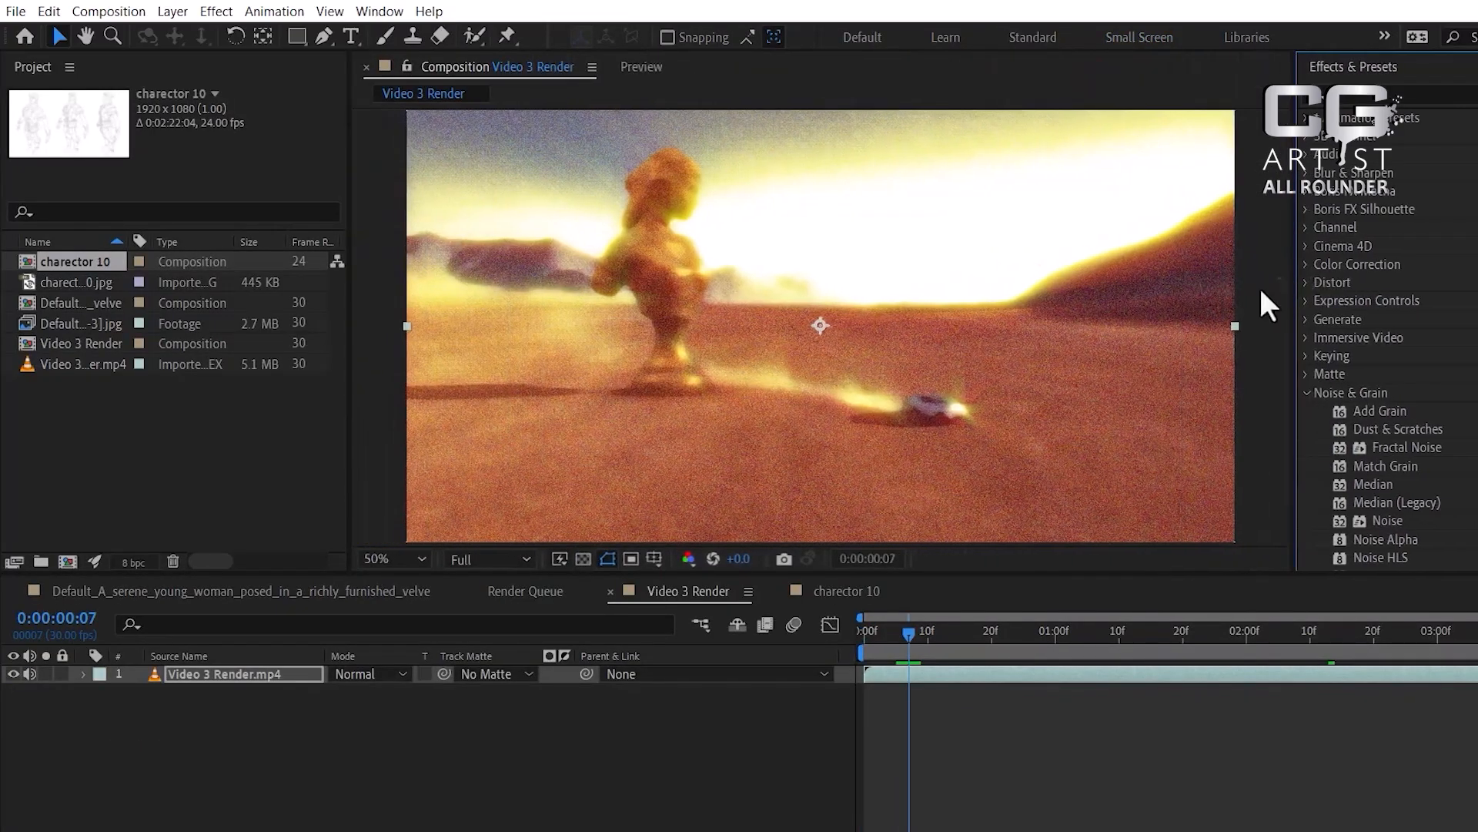
Return to the Default workspace and show the charector 10 composition.
{"action": "left_click", "coordinate": [377, 10]}
{"action": "mouse_move", "coordinate": [564, 36]}
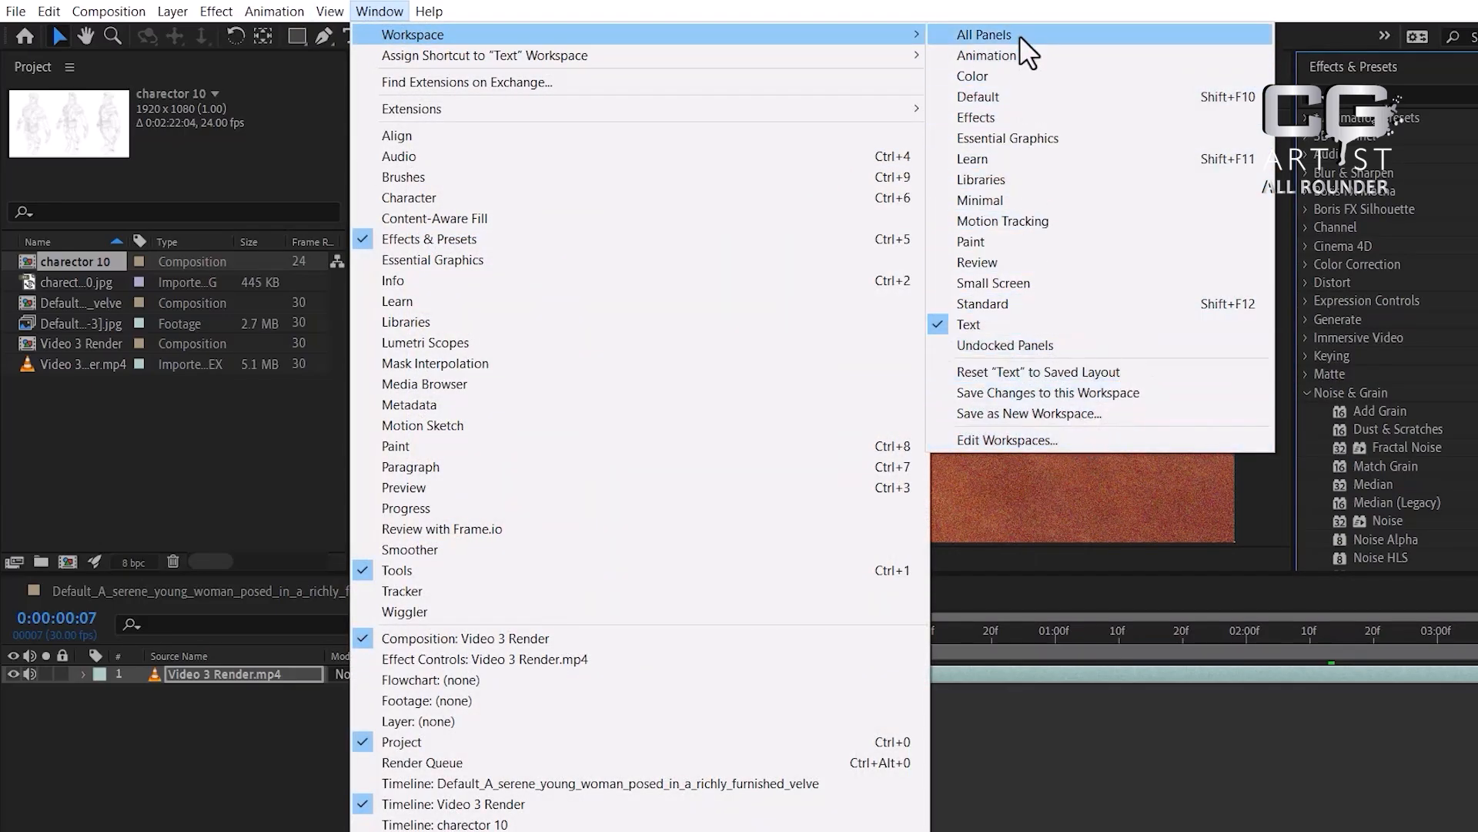
{"action": "left_click", "coordinate": [1020, 96]}
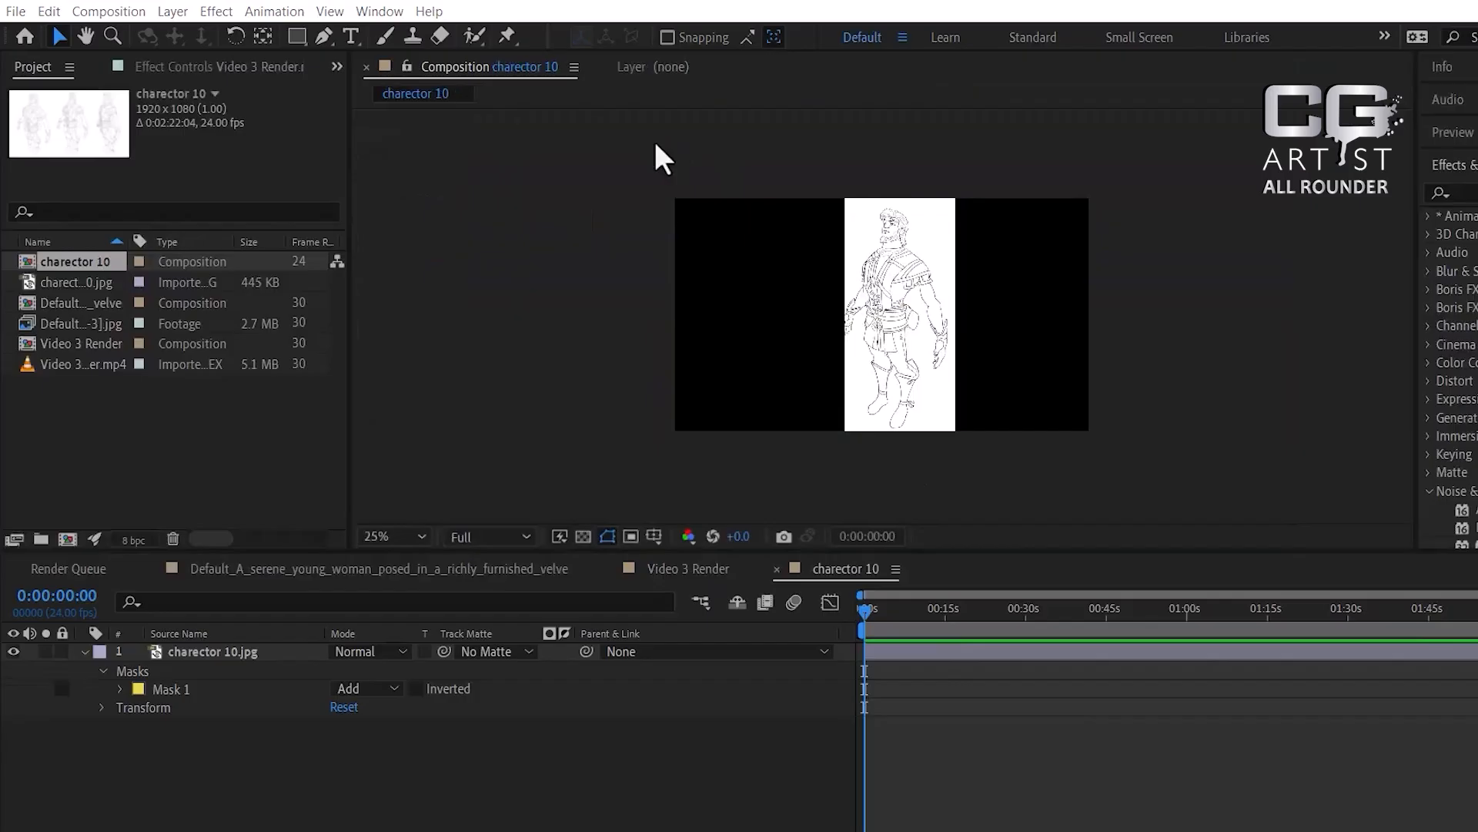
{"action": "left_click", "coordinate": [16, 11]}
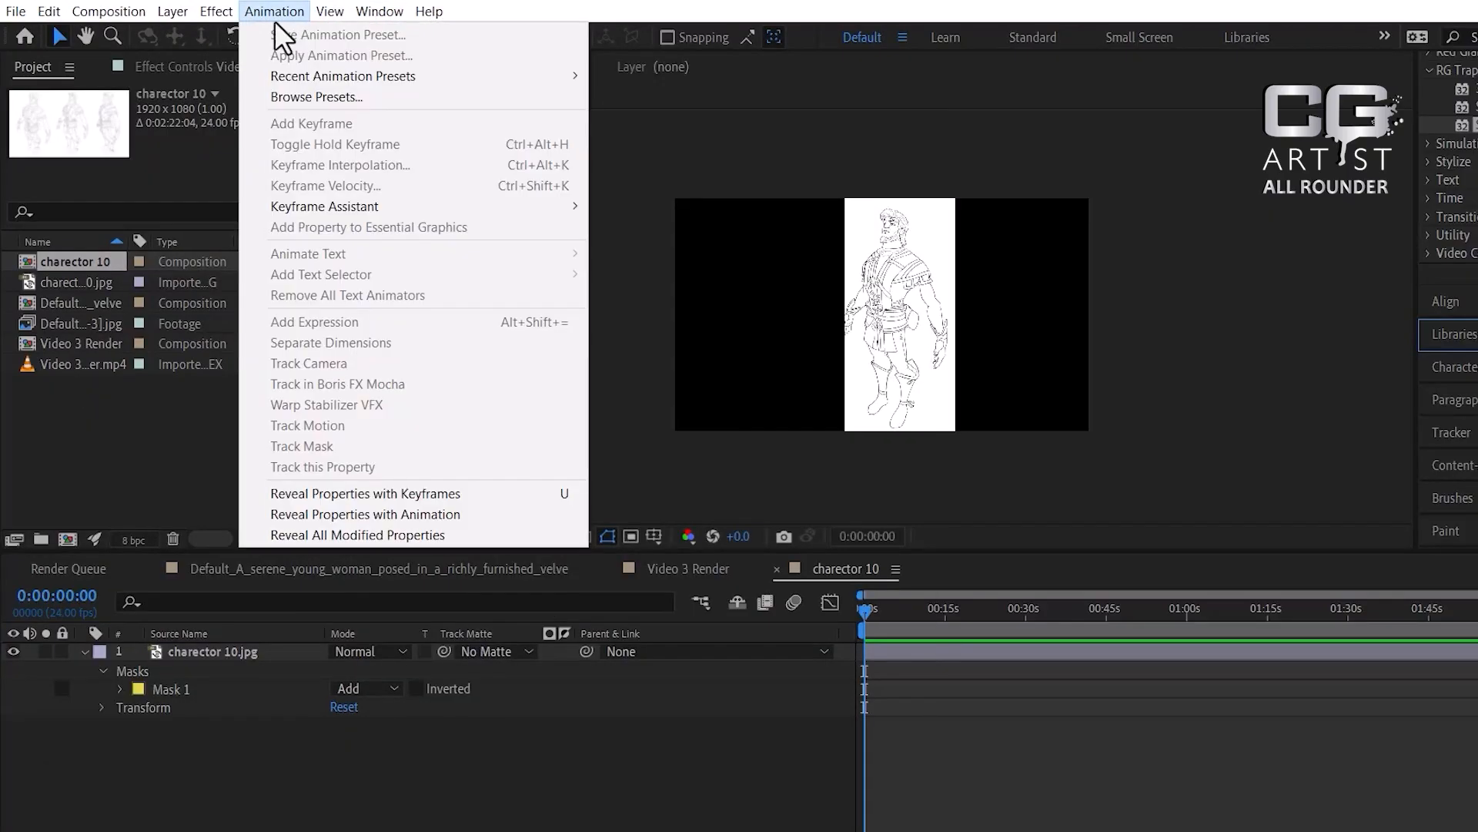
{"action": "mouse_move", "coordinate": [135, 19]}
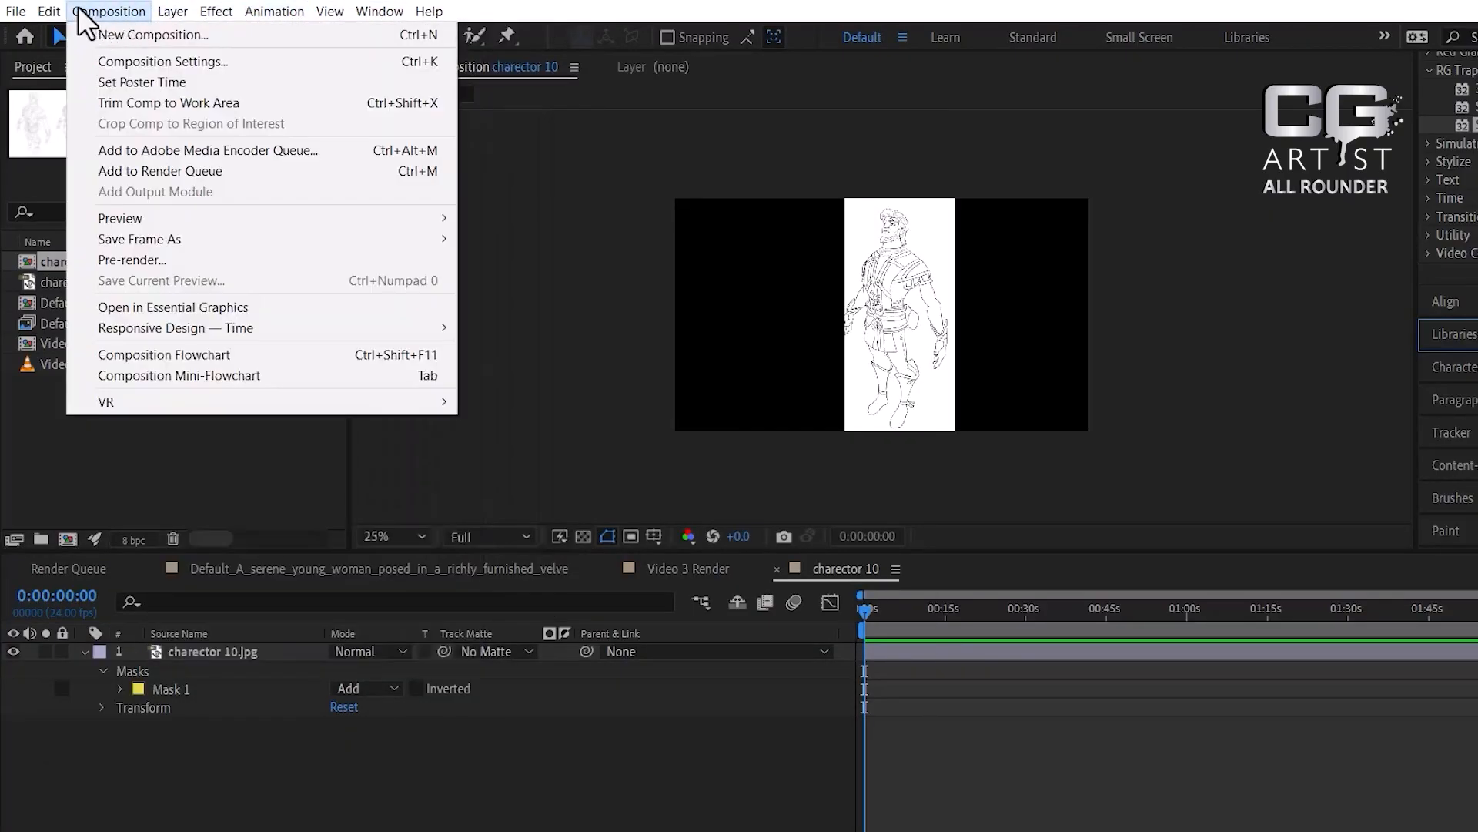
{"action": "mouse_move", "coordinate": [14, 12]}
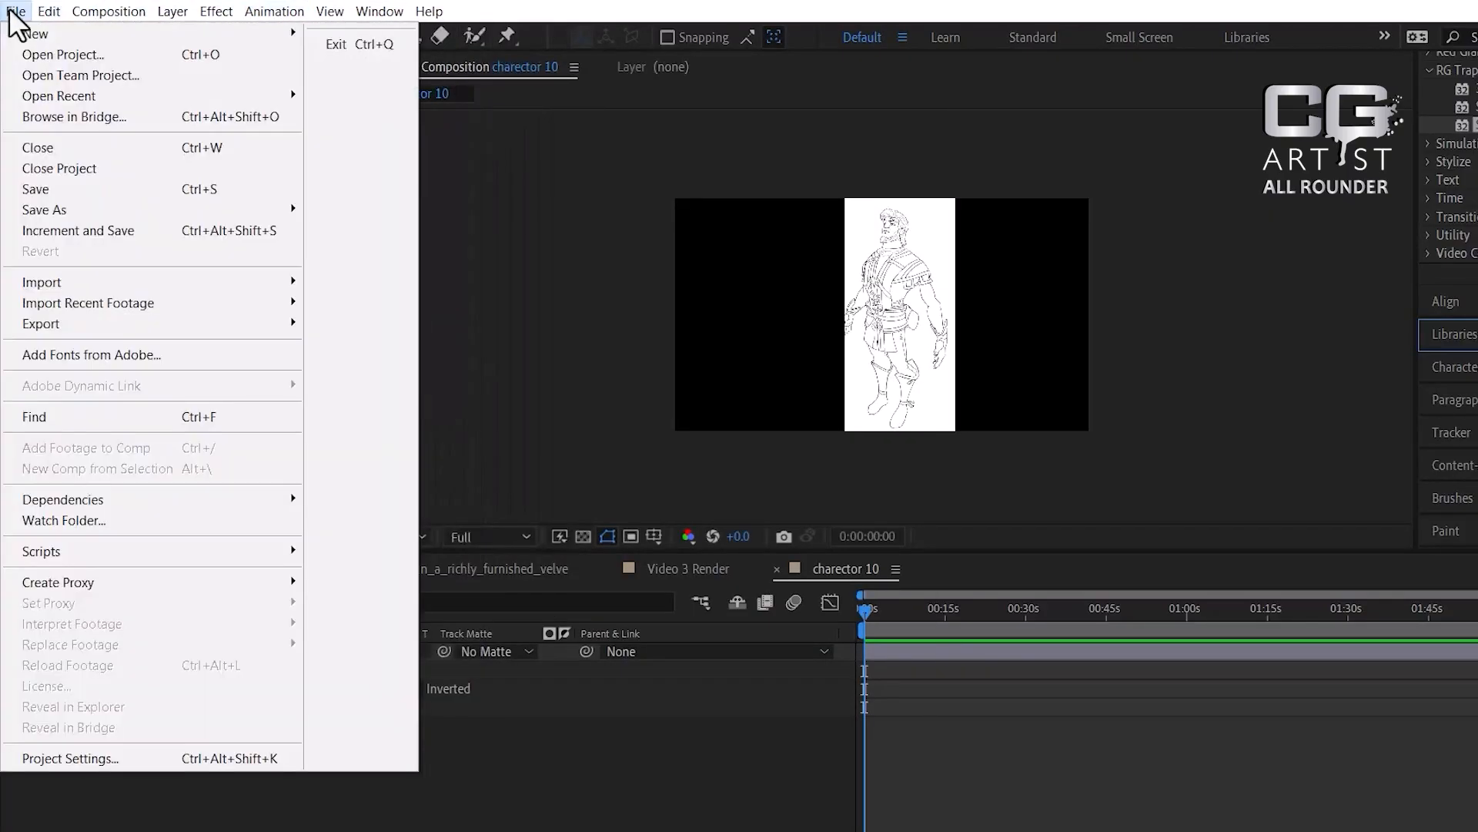
{"action": "left_click", "coordinate": [297, 2]}
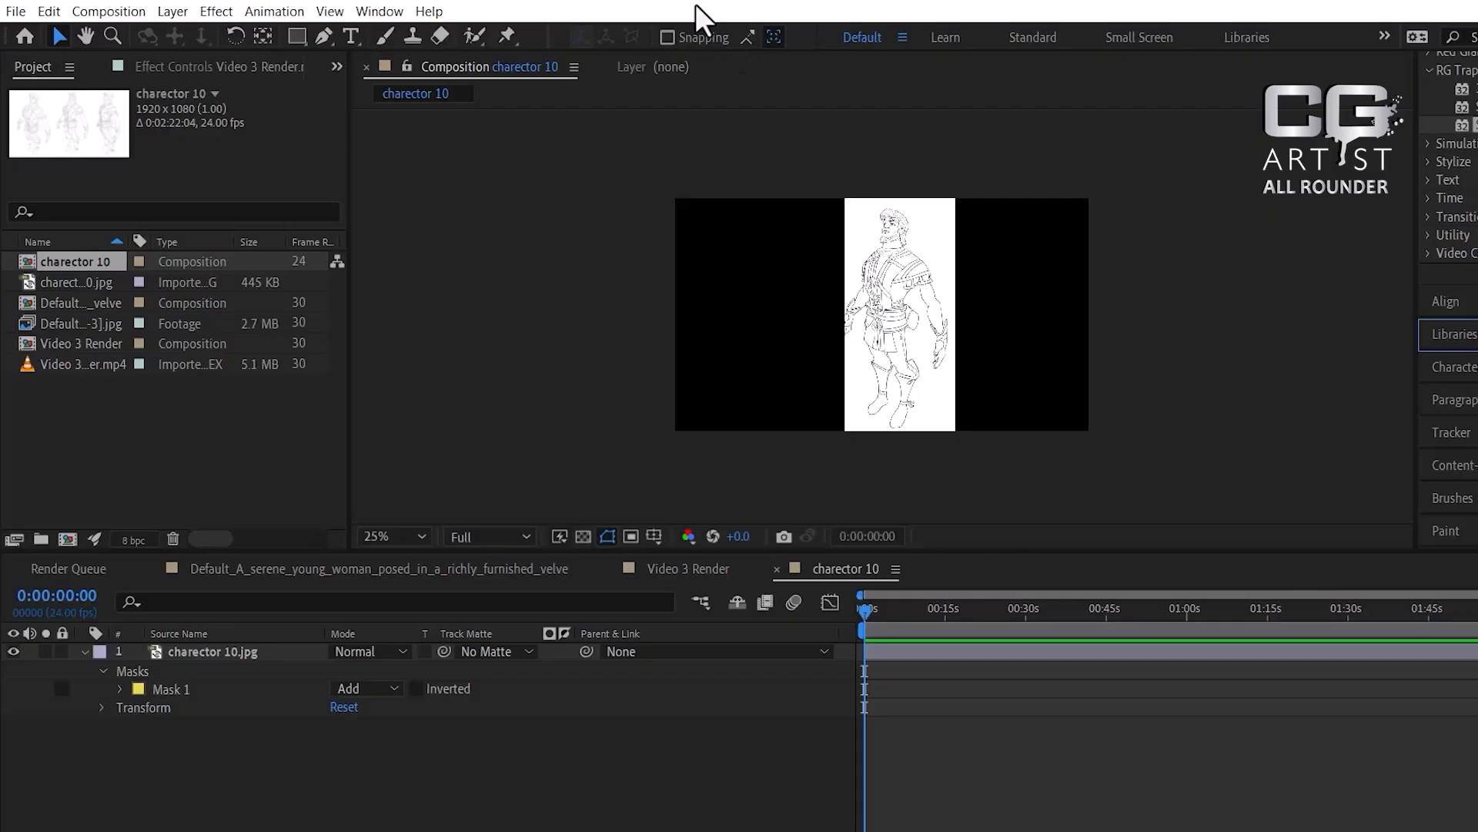
Rotate the charector 10.jpg layer counterclockwise to a diagonal and shift the image slightly inside its mask with the Pan Behind tool.
{"action": "left_click", "coordinate": [85, 35]}
{"action": "left_click", "coordinate": [112, 35]}
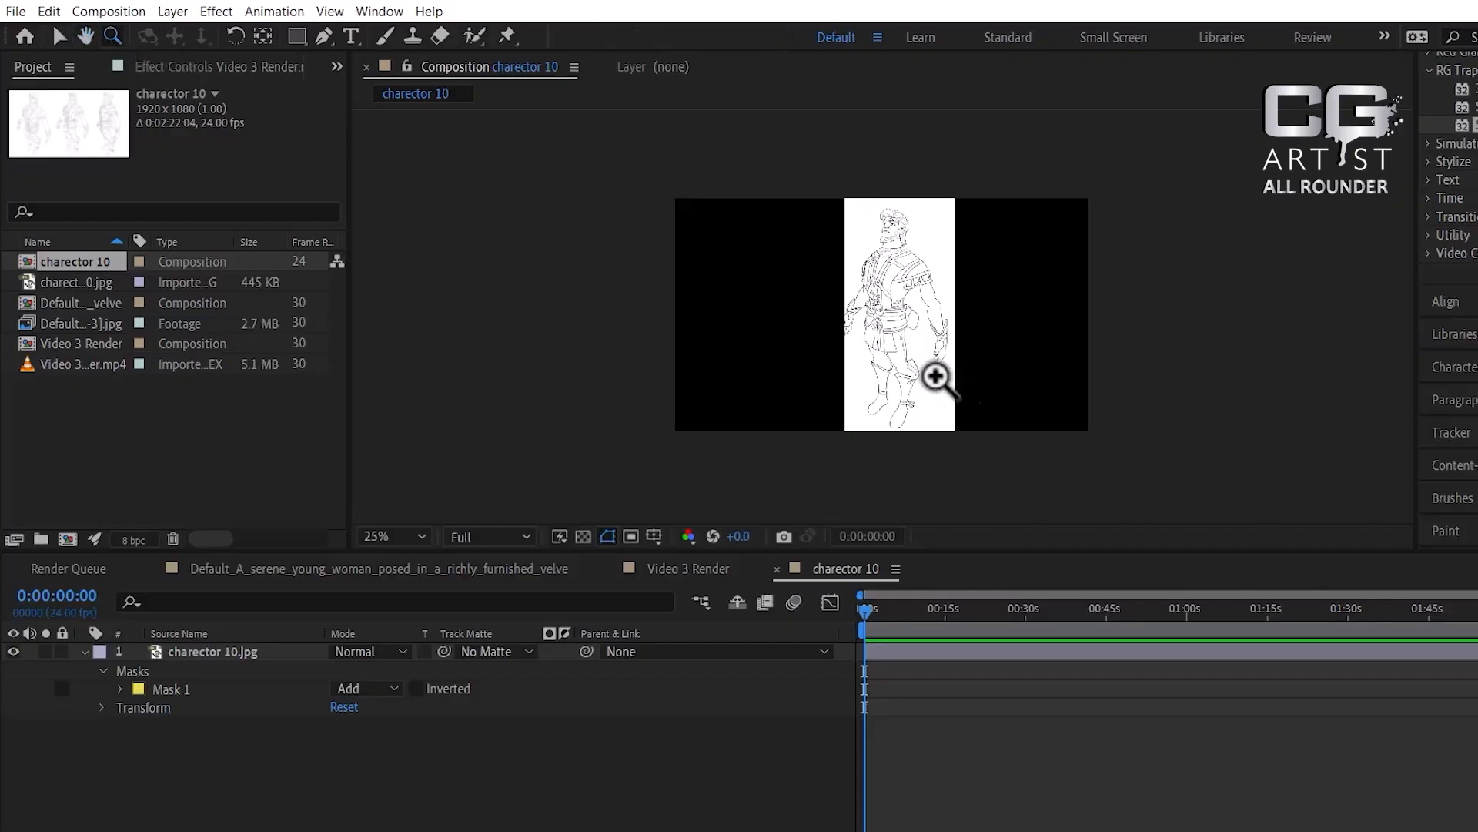
{"action": "left_click", "coordinate": [937, 377]}
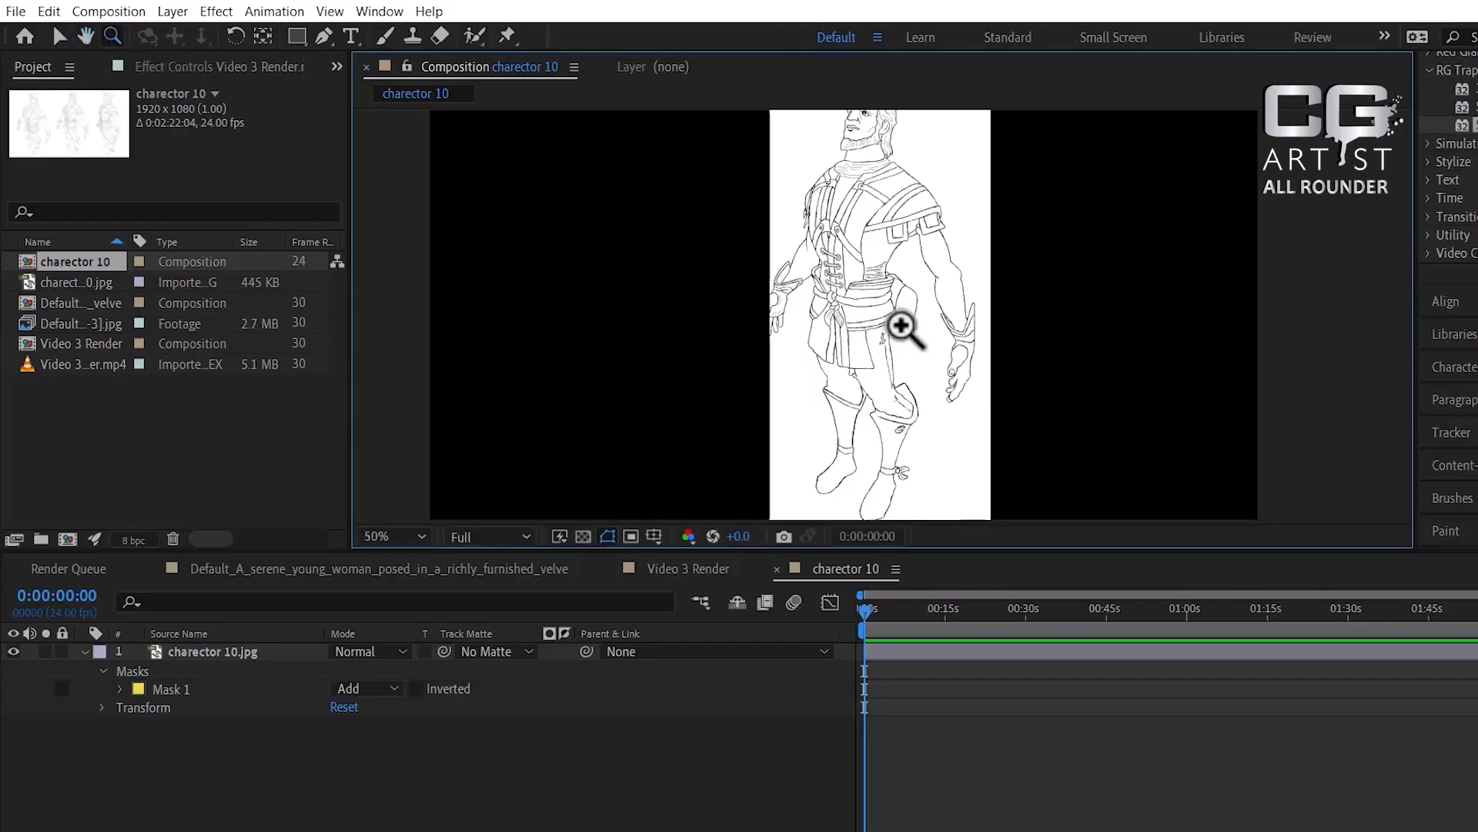
{"action": "left_click", "coordinate": [235, 35]}
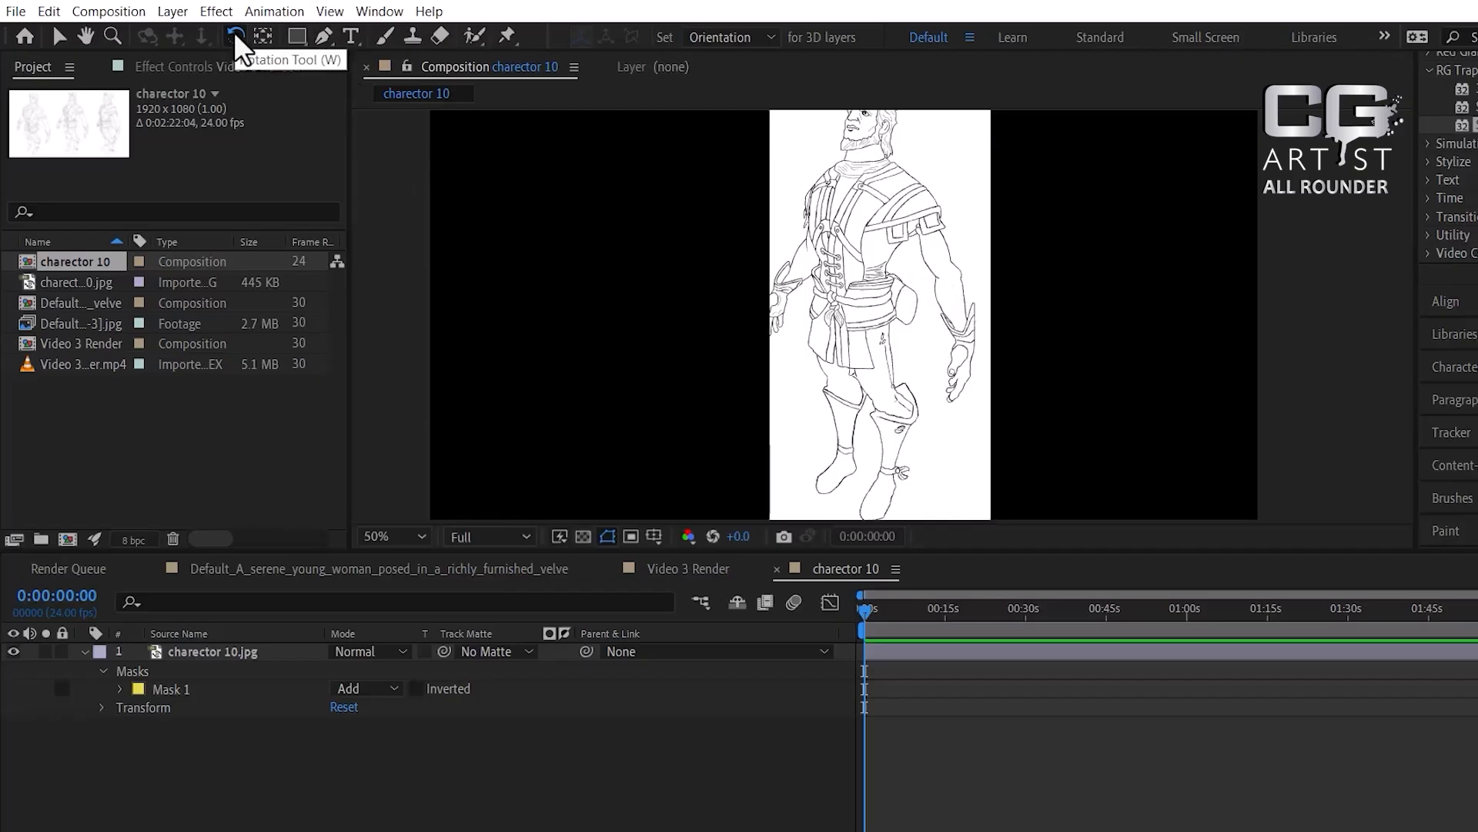
{"action": "left_click_drag", "start_coordinate": [882, 335], "coordinate": [905, 270]}
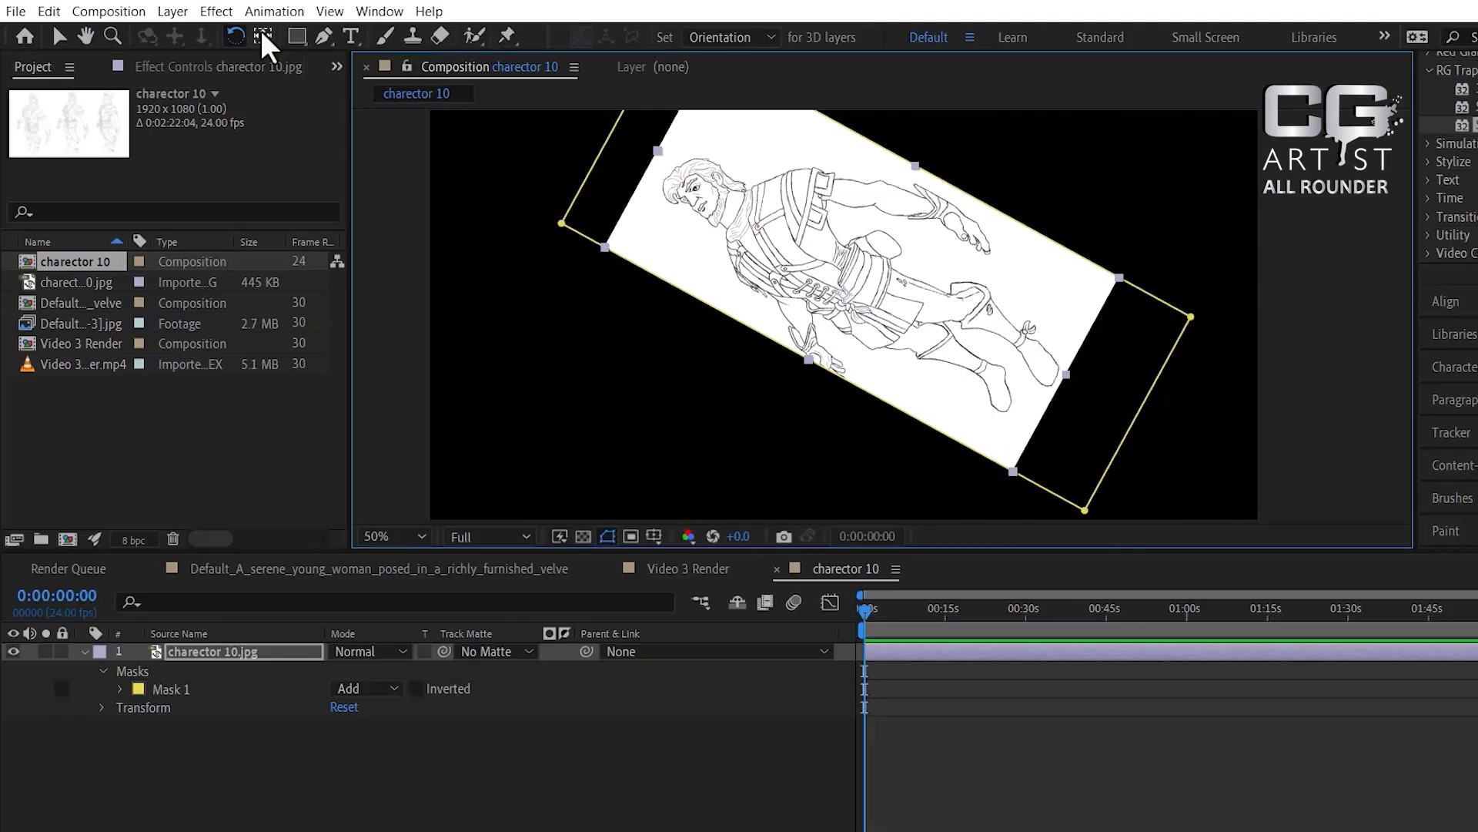
{"action": "left_click", "coordinate": [264, 37]}
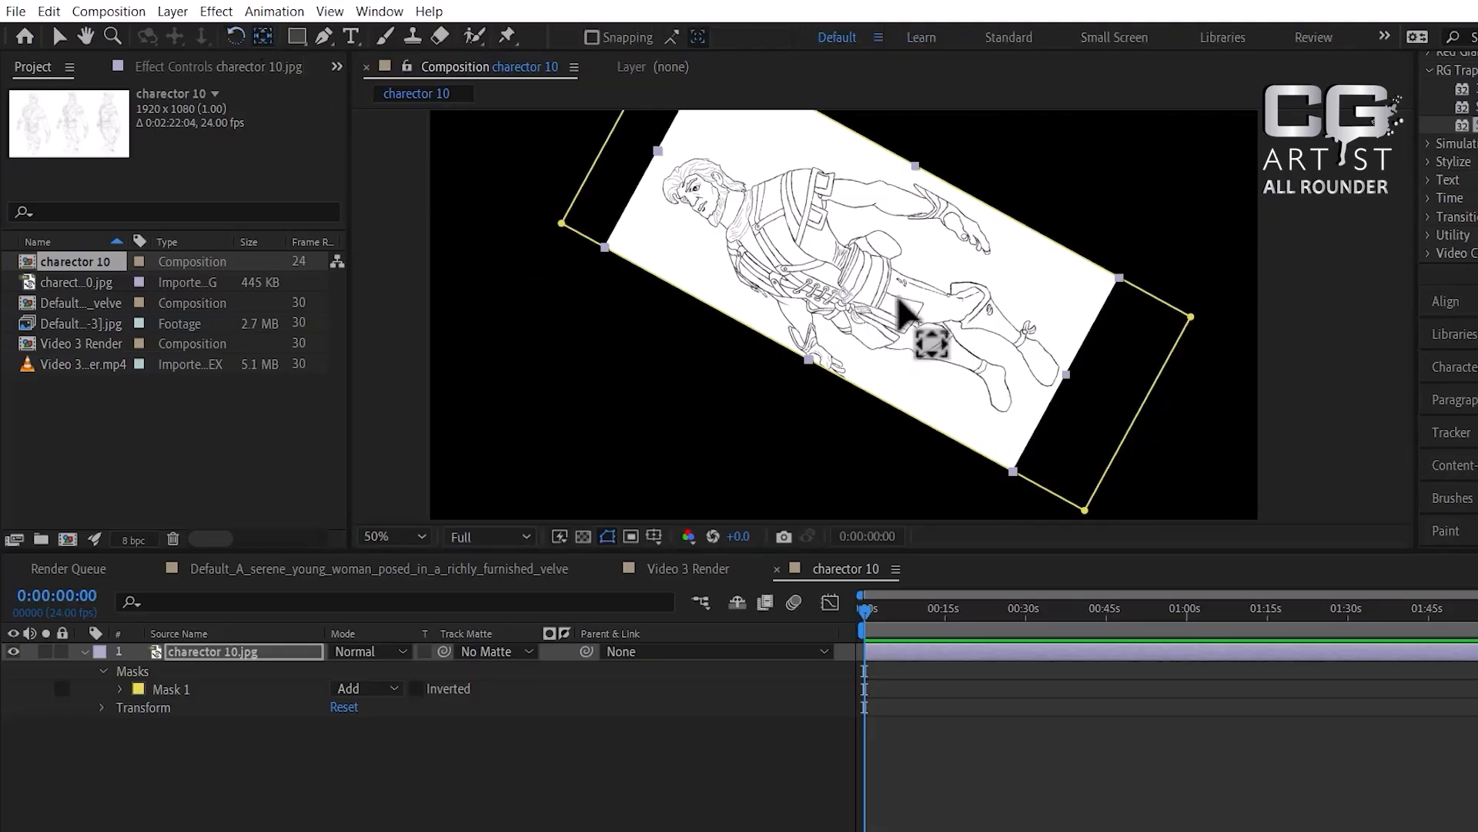
{"action": "mouse_move", "coordinate": [898, 310]}
{"action": "left_mouse_down"}
{"action": "mouse_move", "coordinate": [954, 353]}
{"action": "mouse_move", "coordinate": [915, 271]}
{"action": "mouse_move", "coordinate": [832, 271]}
{"action": "mouse_move", "coordinate": [875, 280]}
{"action": "left_mouse_up"}
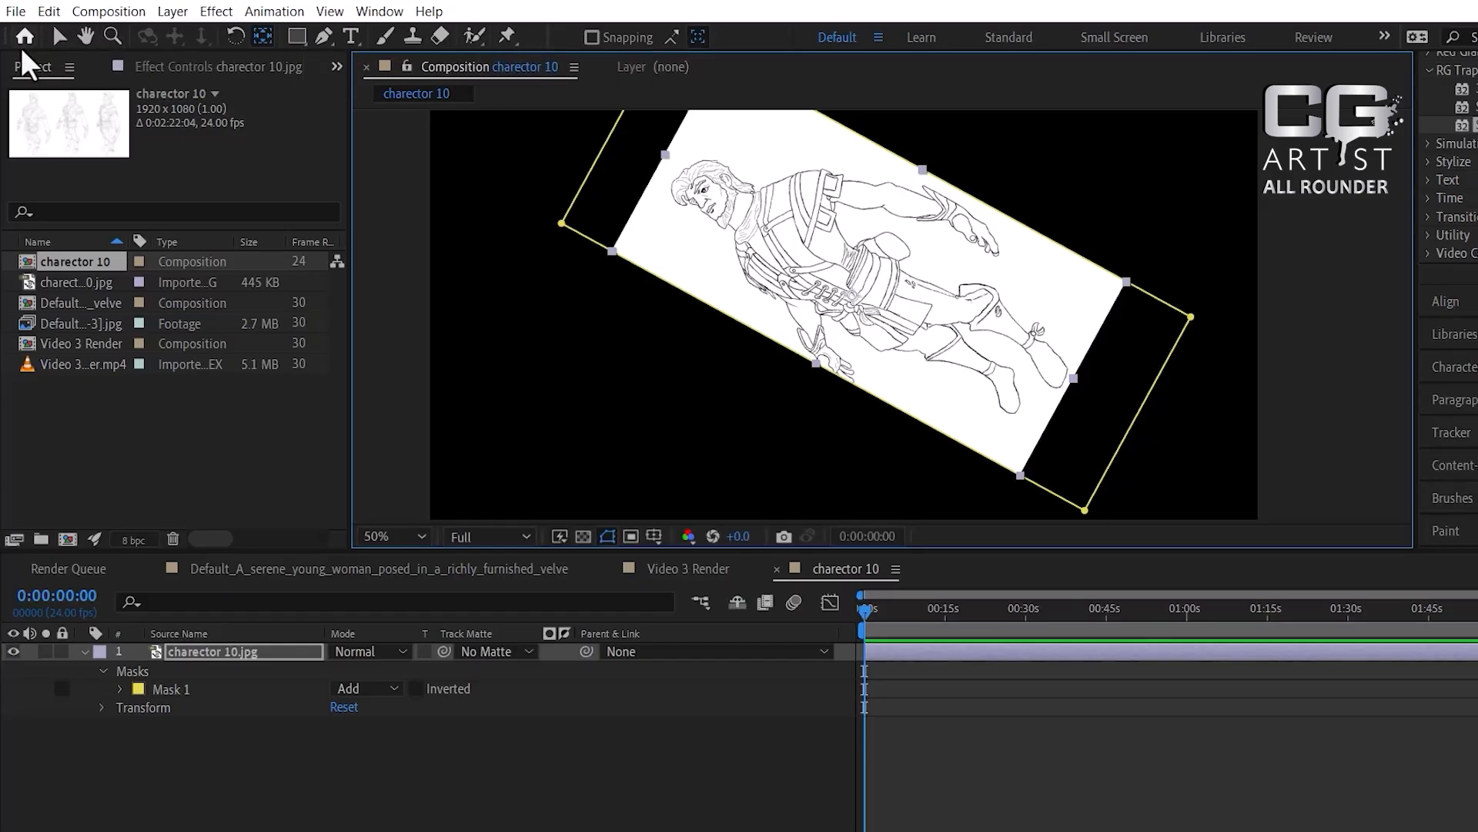
Look through the application's menu commands, clear the project item selection and show the effect controls of charector 10.jpg.
{"action": "left_click", "coordinate": [25, 13]}
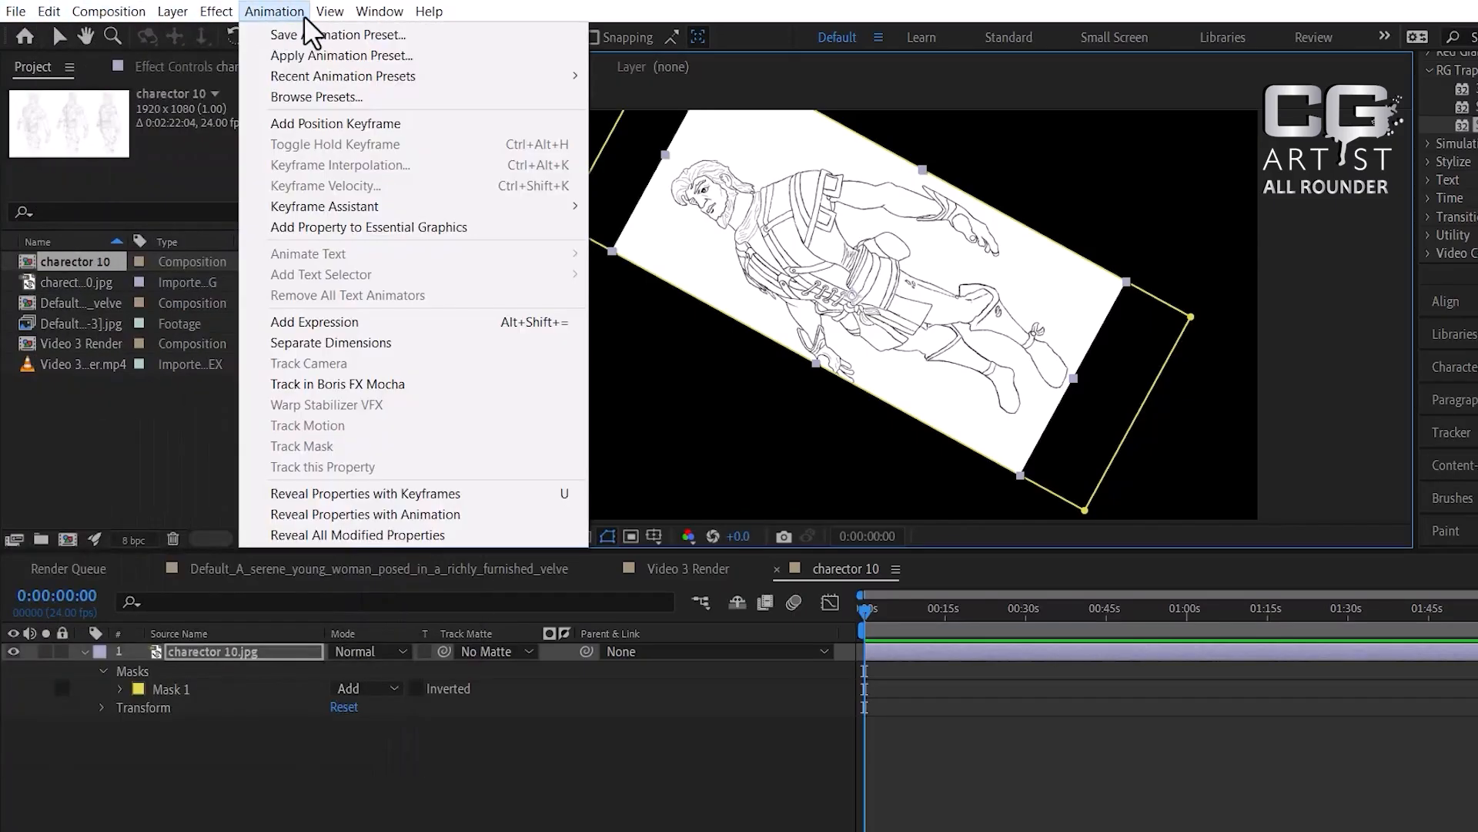
{"action": "left_click", "coordinate": [479, 2]}
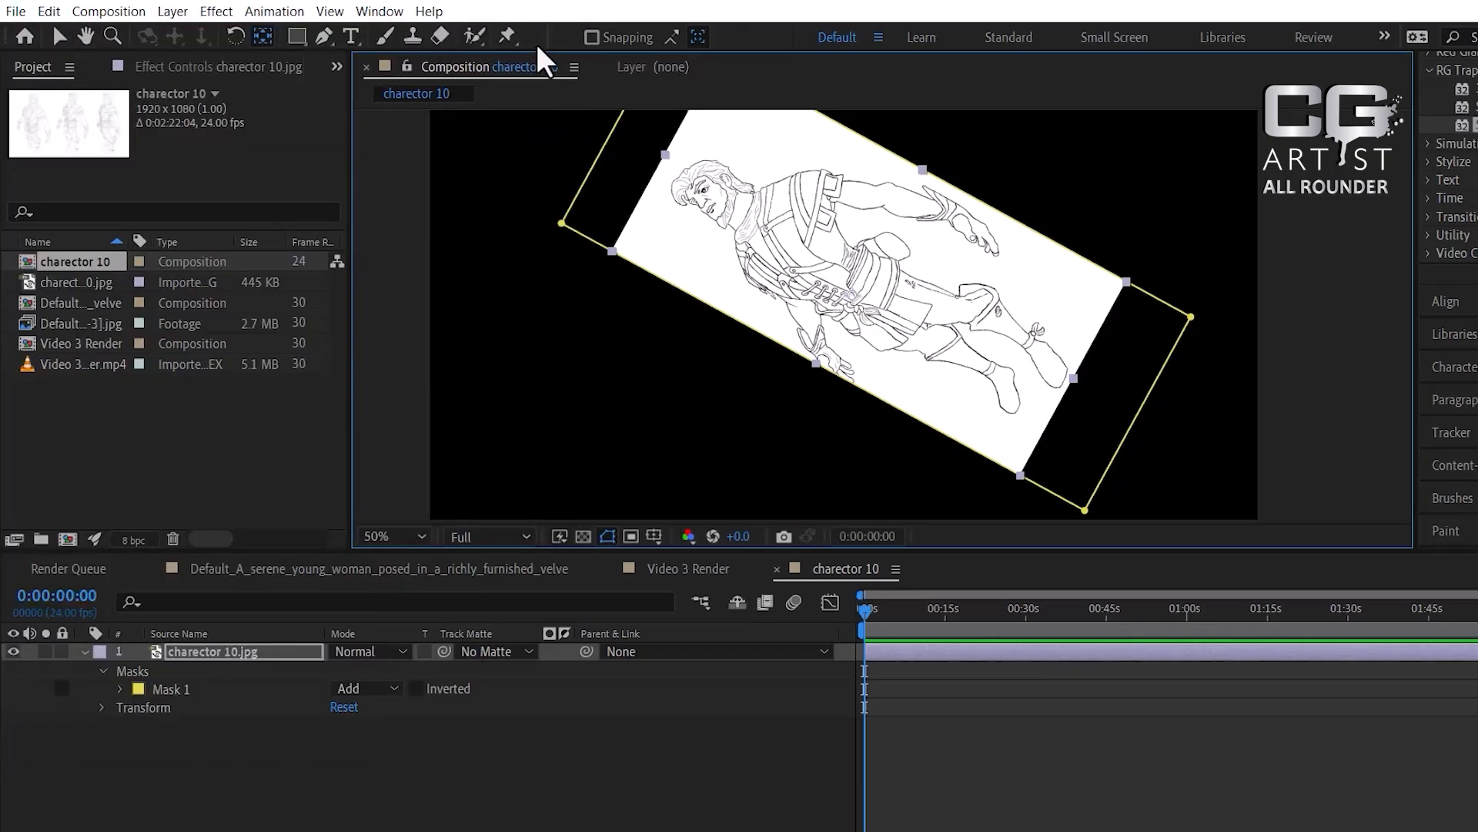
{"action": "left_click", "coordinate": [231, 501]}
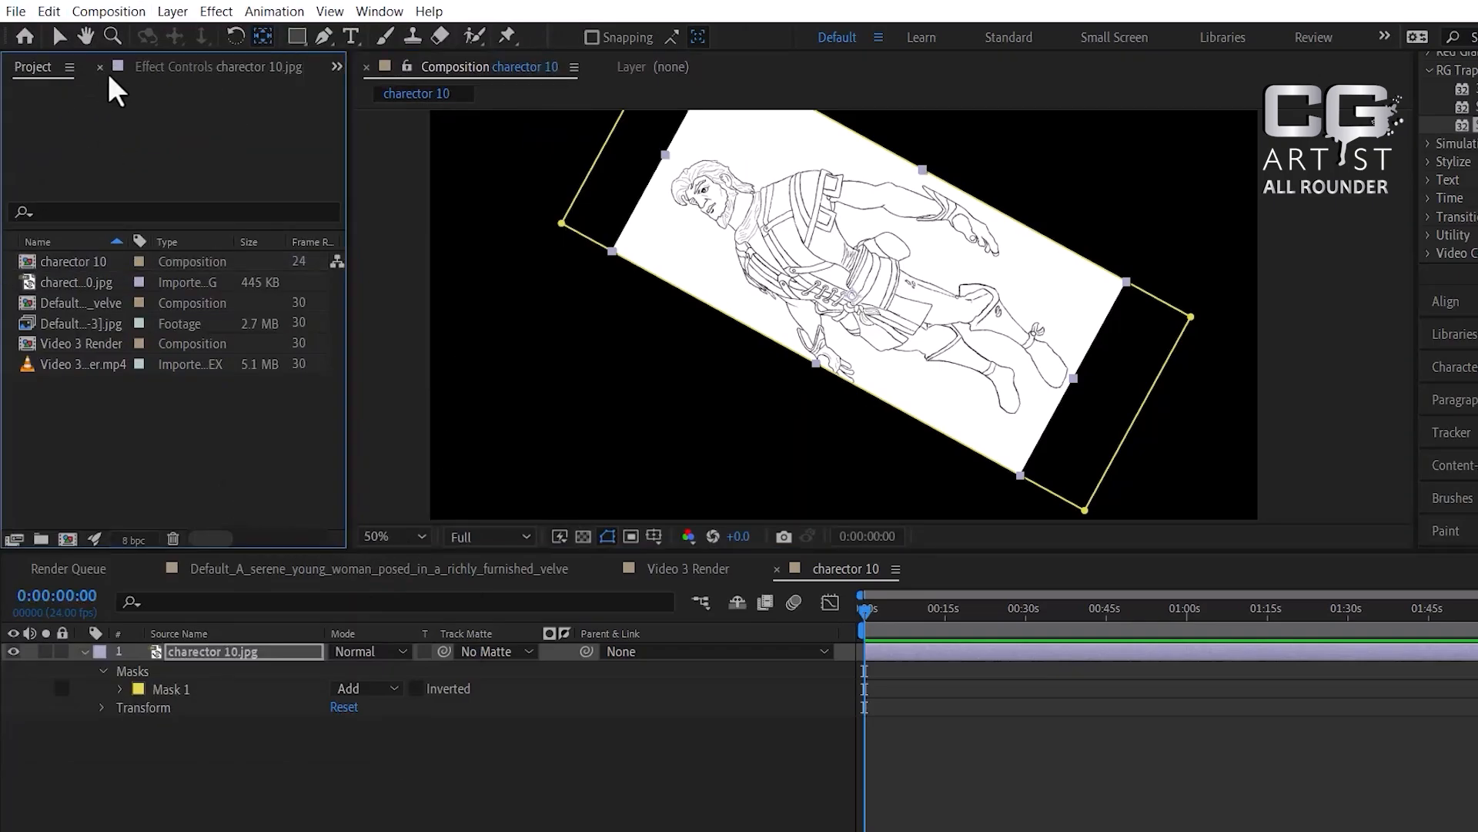
{"action": "left_click", "coordinate": [158, 66]}
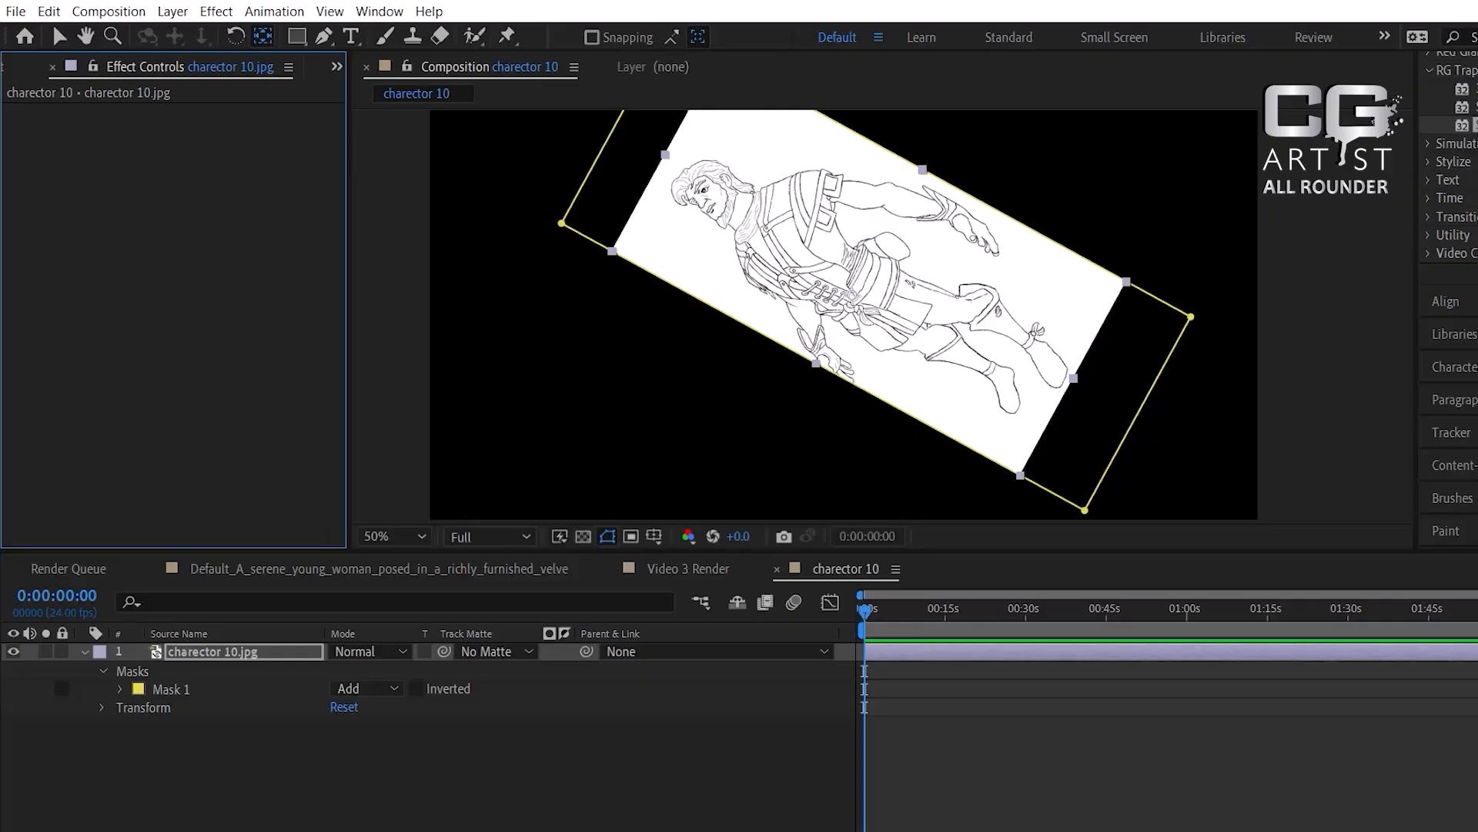
Show the Default_A_serene_young_woman composition and advance it to 0:00:00:01 to view its Radial Blur animation.
{"action": "left_click", "coordinate": [77, 574]}
{"action": "left_click", "coordinate": [243, 571]}
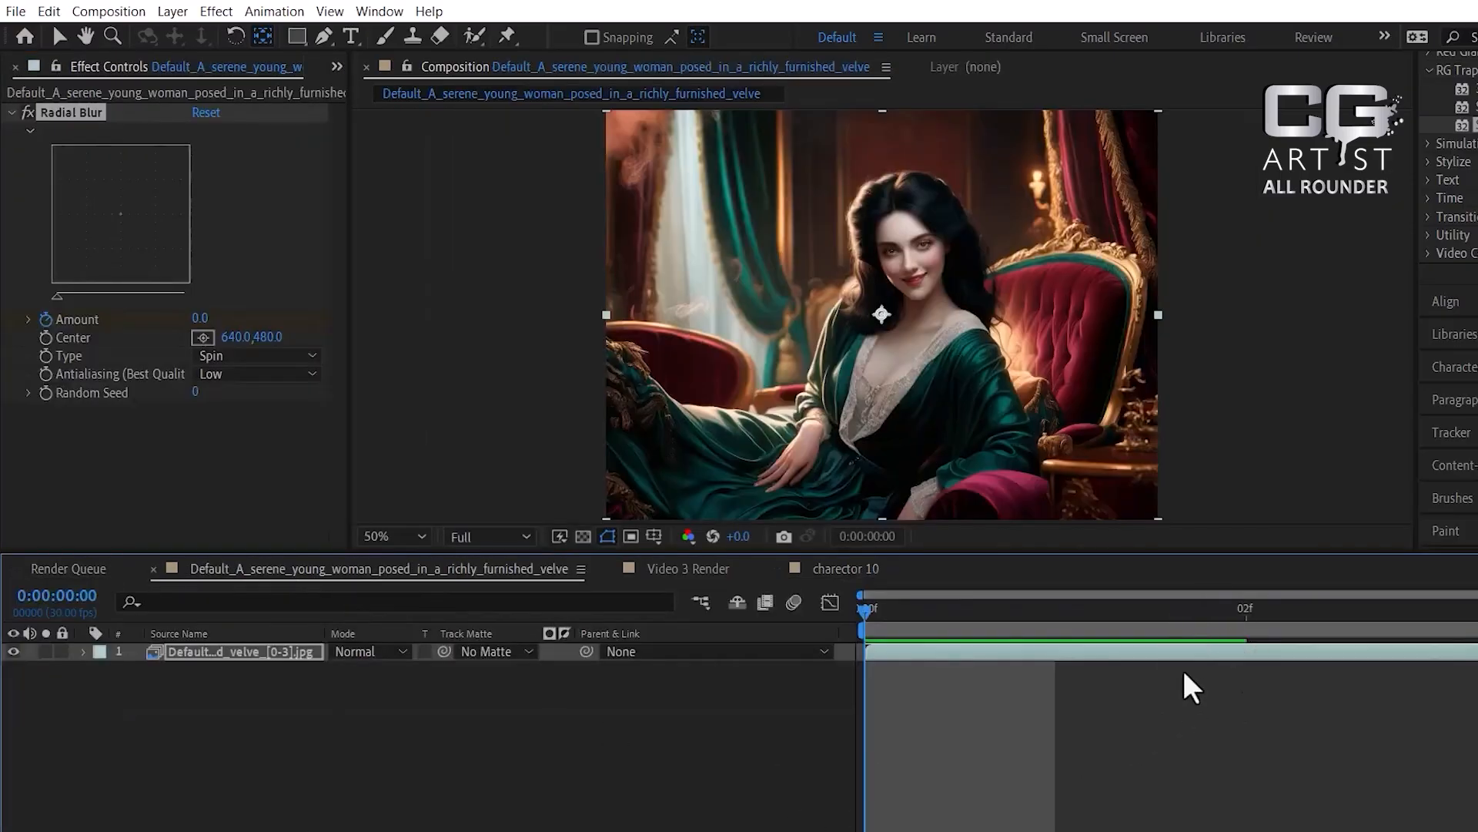
{"action": "key", "text": "Page_Down"}
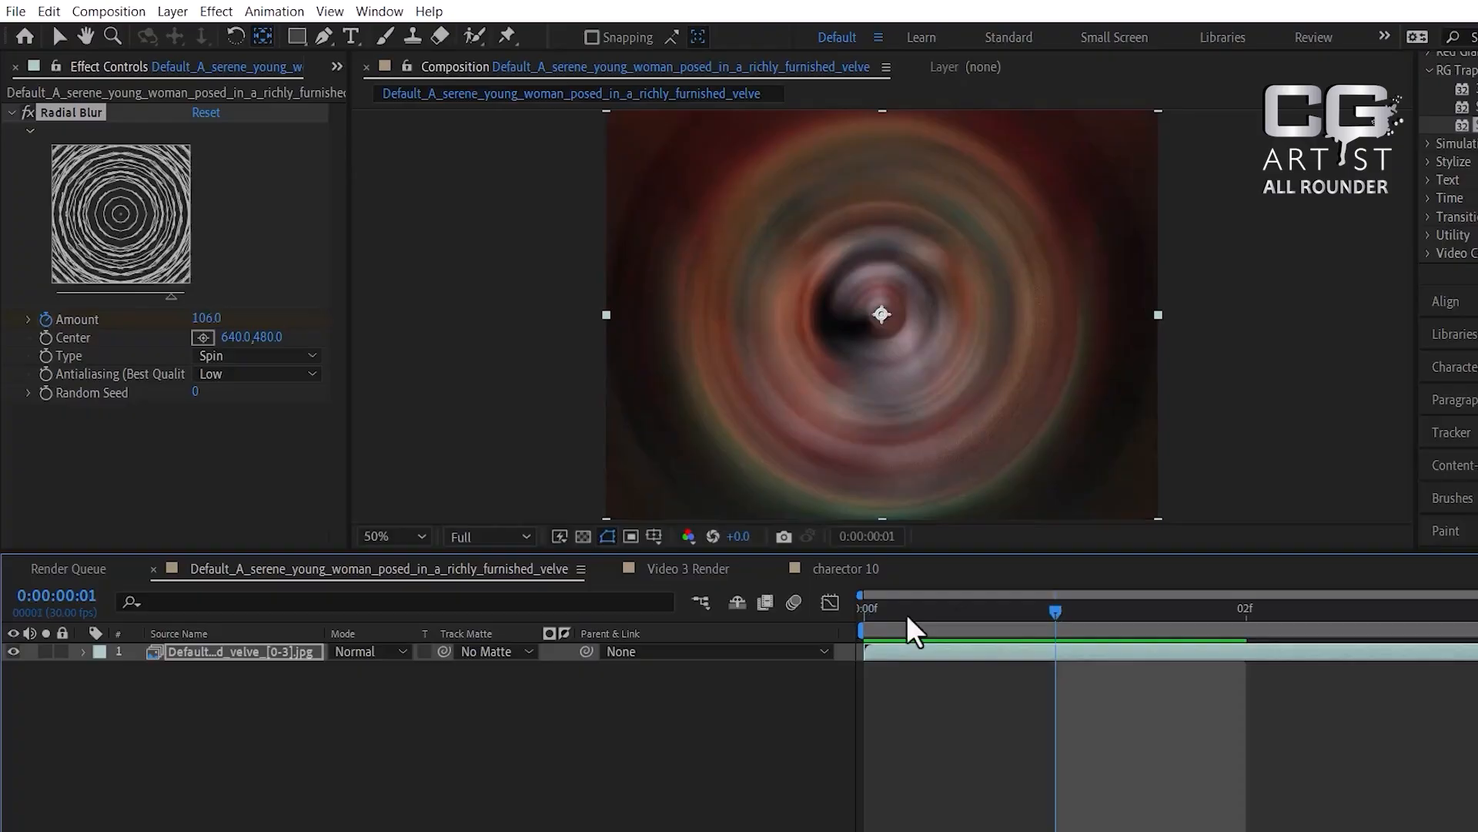
Show the Video 3 Render composition, scrub to 0:00:01:27 and deselect its layer.
{"action": "left_click", "coordinate": [690, 570]}
{"action": "left_click_drag", "start_coordinate": [921, 618], "coordinate": [1227, 612]}
{"action": "left_click", "coordinate": [500, 699]}
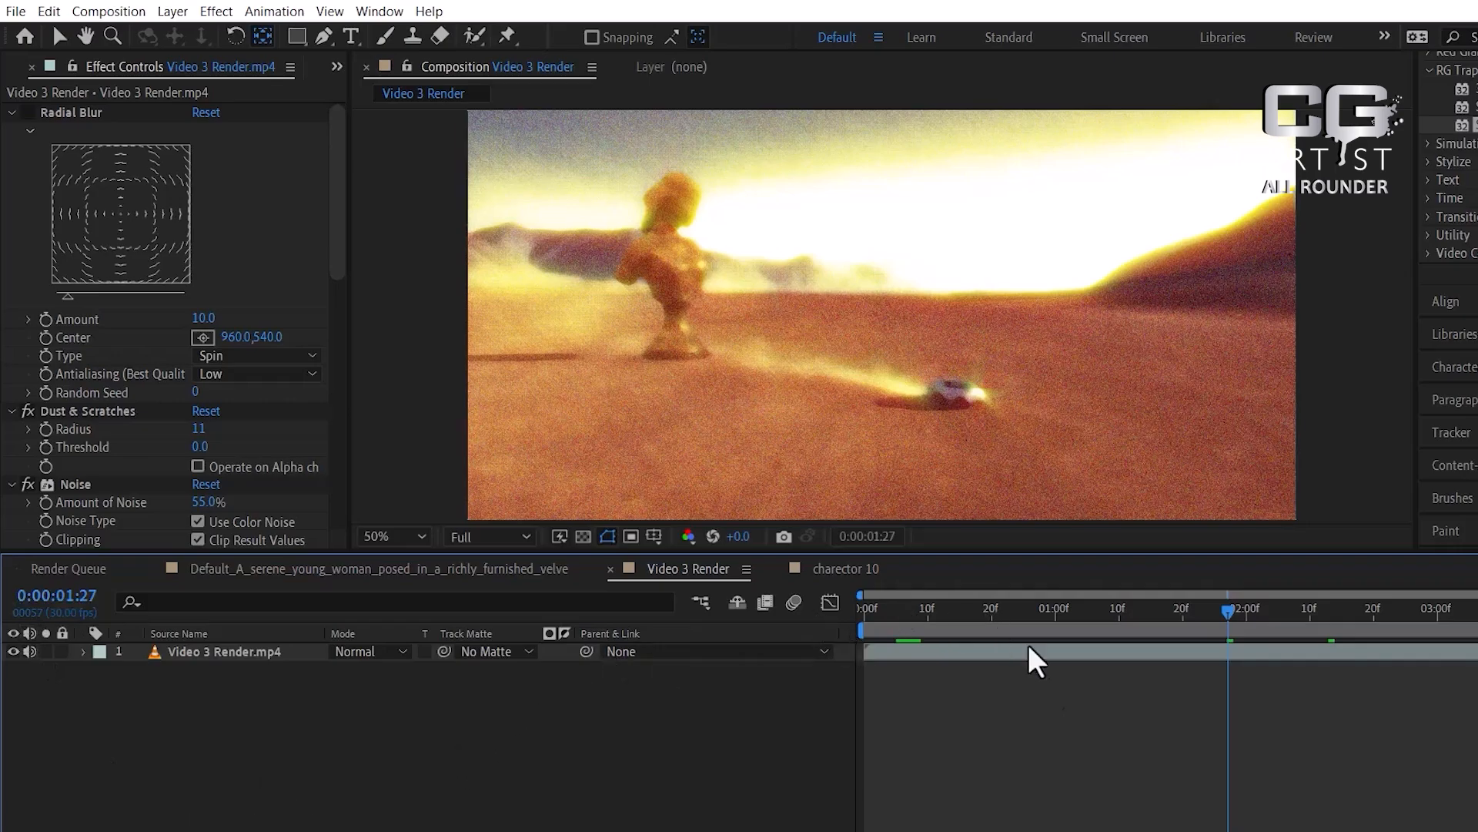
Expand the Info panel and then the Audio panel to view their contents.
{"action": "scroll", "coordinate": [1448, 308], "scroll_direction": "up", "scroll_amount": 10}
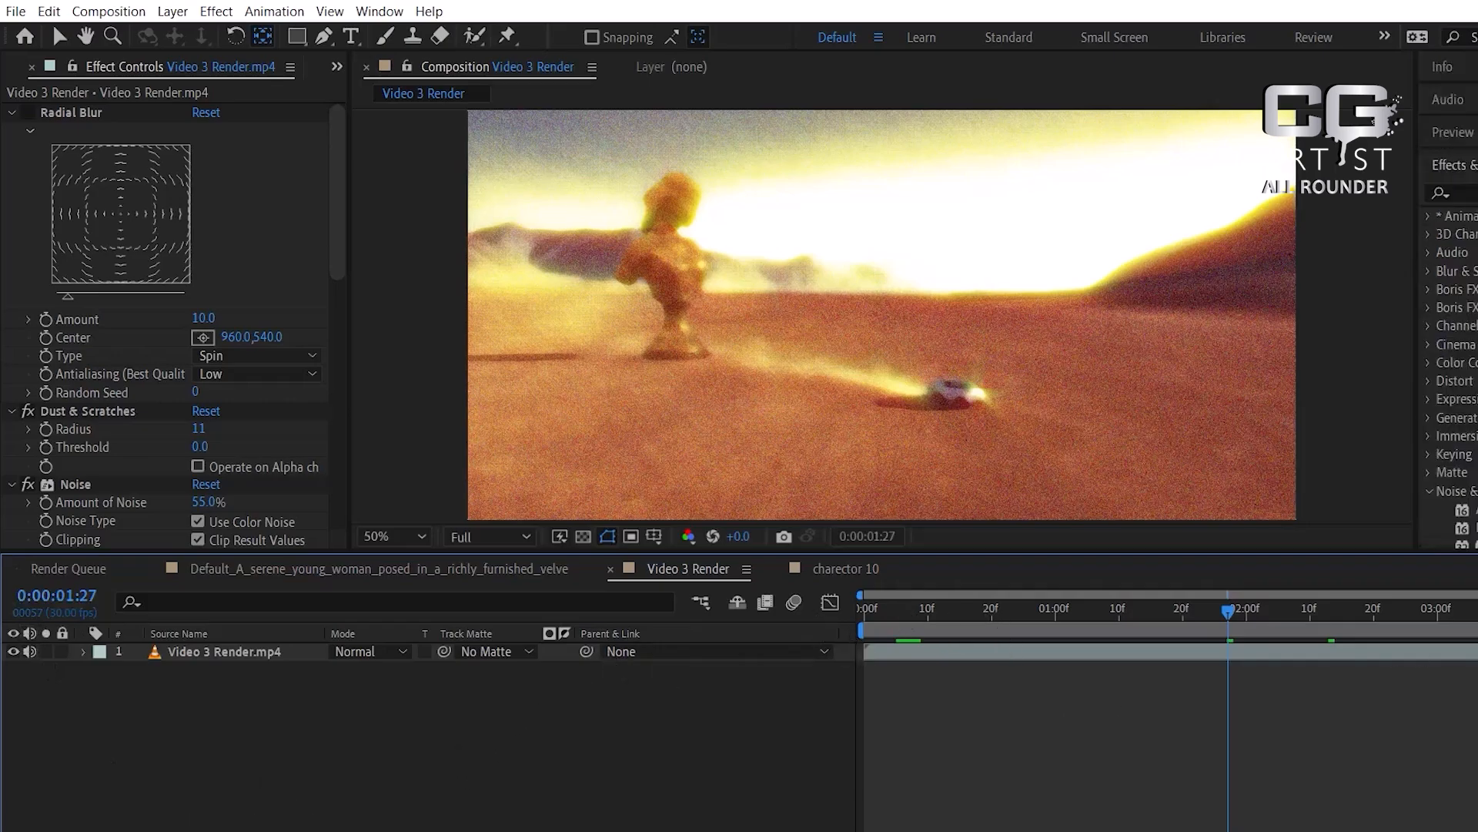
{"action": "left_click", "coordinate": [1474, 73]}
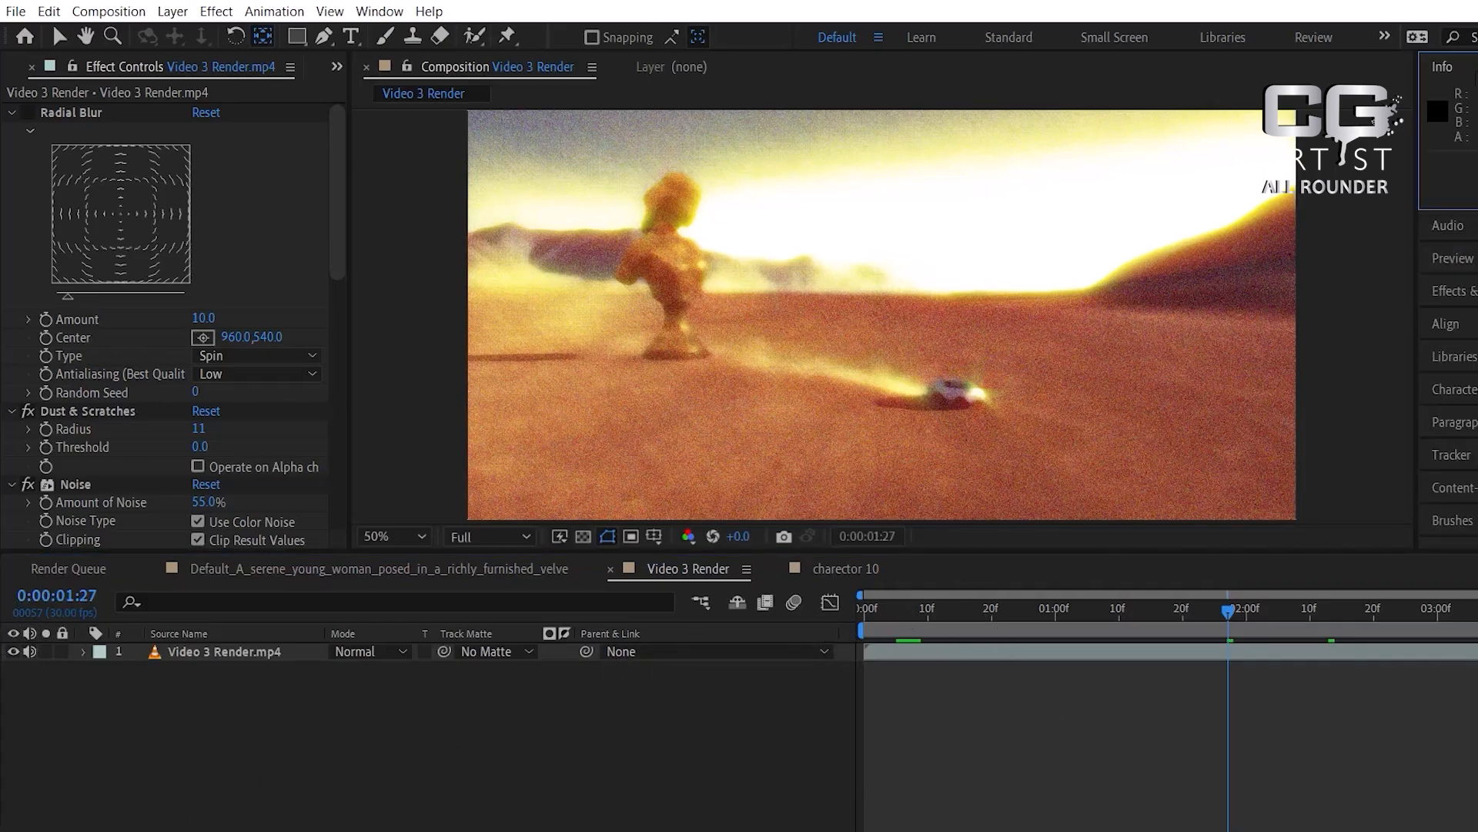
{"action": "left_click", "coordinate": [1456, 226]}
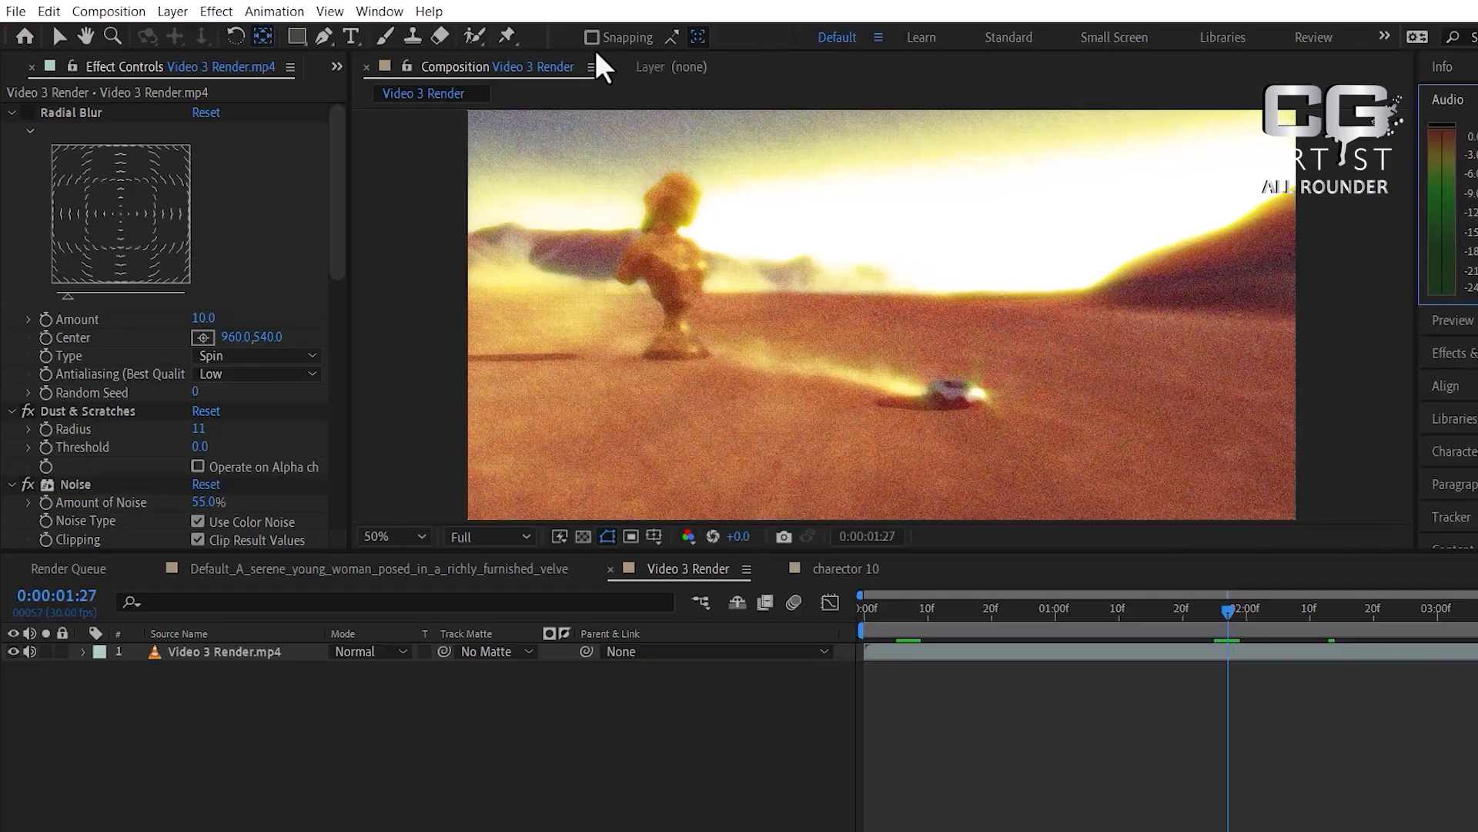
Switch to the Learn workspace and look through the list of After Effects tutorials.
{"action": "left_click", "coordinate": [919, 37]}
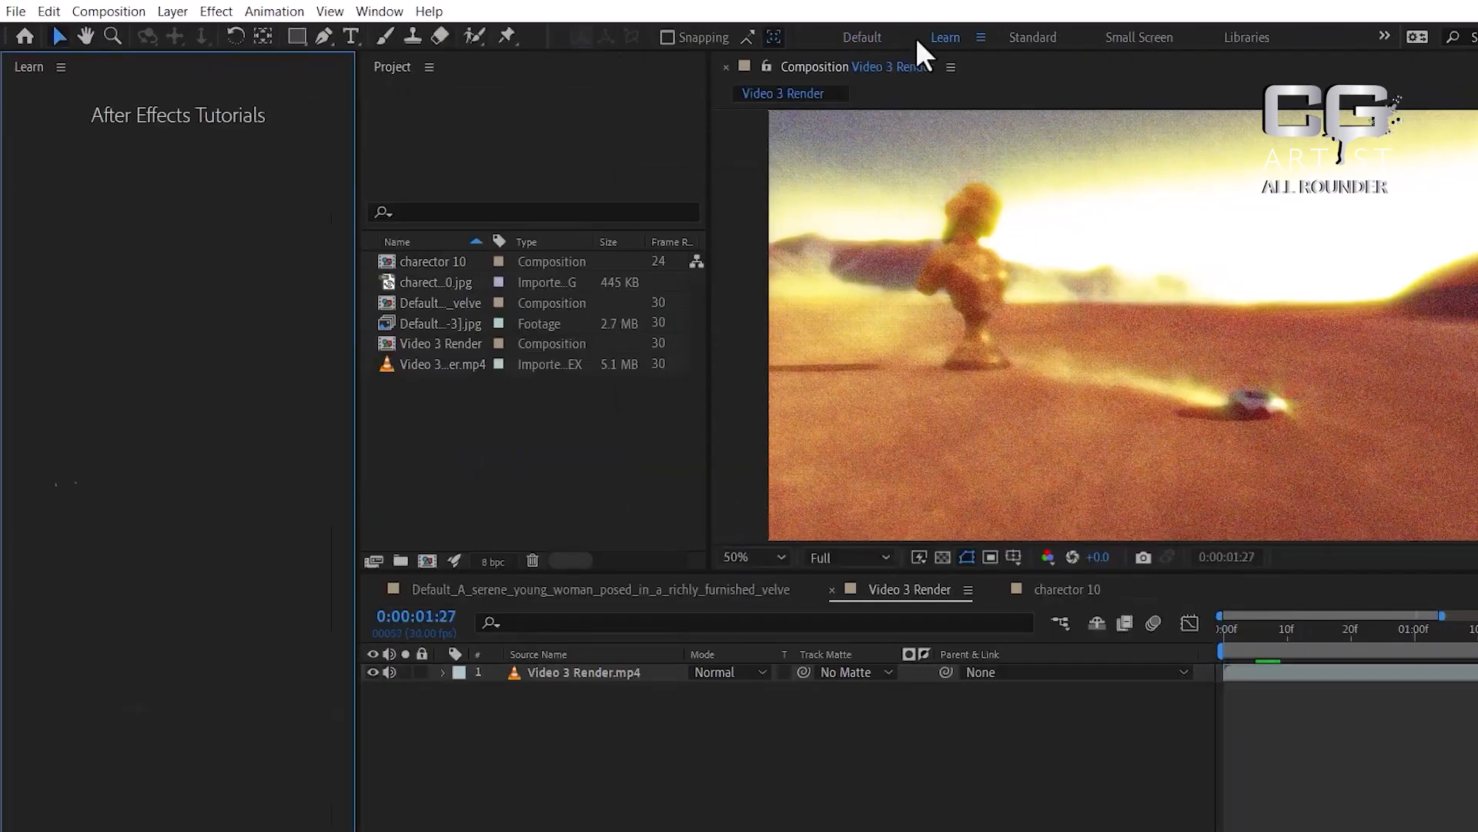
{"action": "scroll", "coordinate": [108, 650], "scroll_direction": "down", "scroll_amount": 3}
{"action": "scroll", "coordinate": [108, 650], "scroll_direction": "down", "scroll_amount": 15}
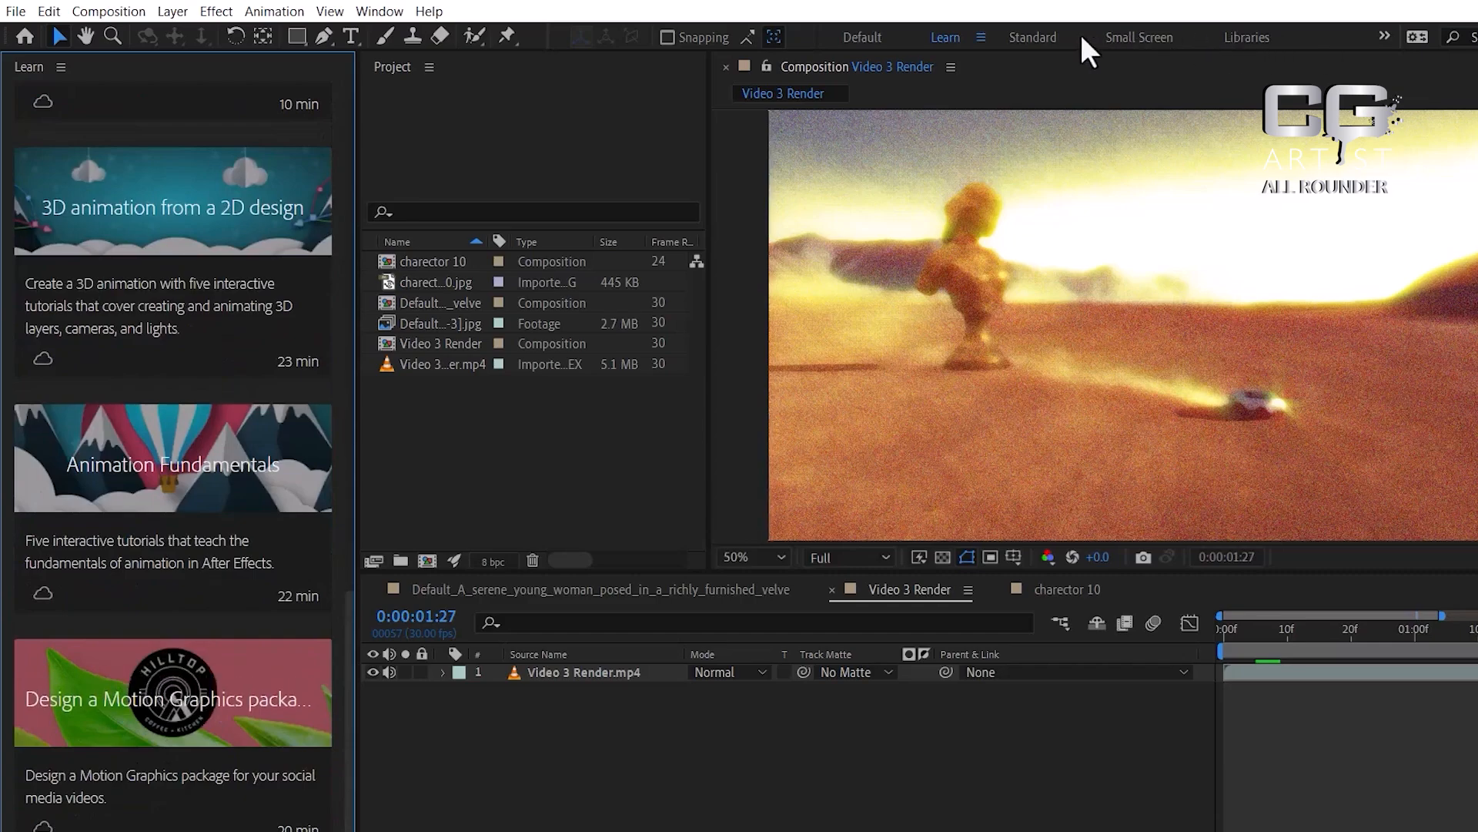
Switch through the Standard and Small Screen workspaces to the Libraries workspace to compare their layouts.
{"action": "left_click", "coordinate": [1044, 39]}
{"action": "left_click", "coordinate": [1149, 36]}
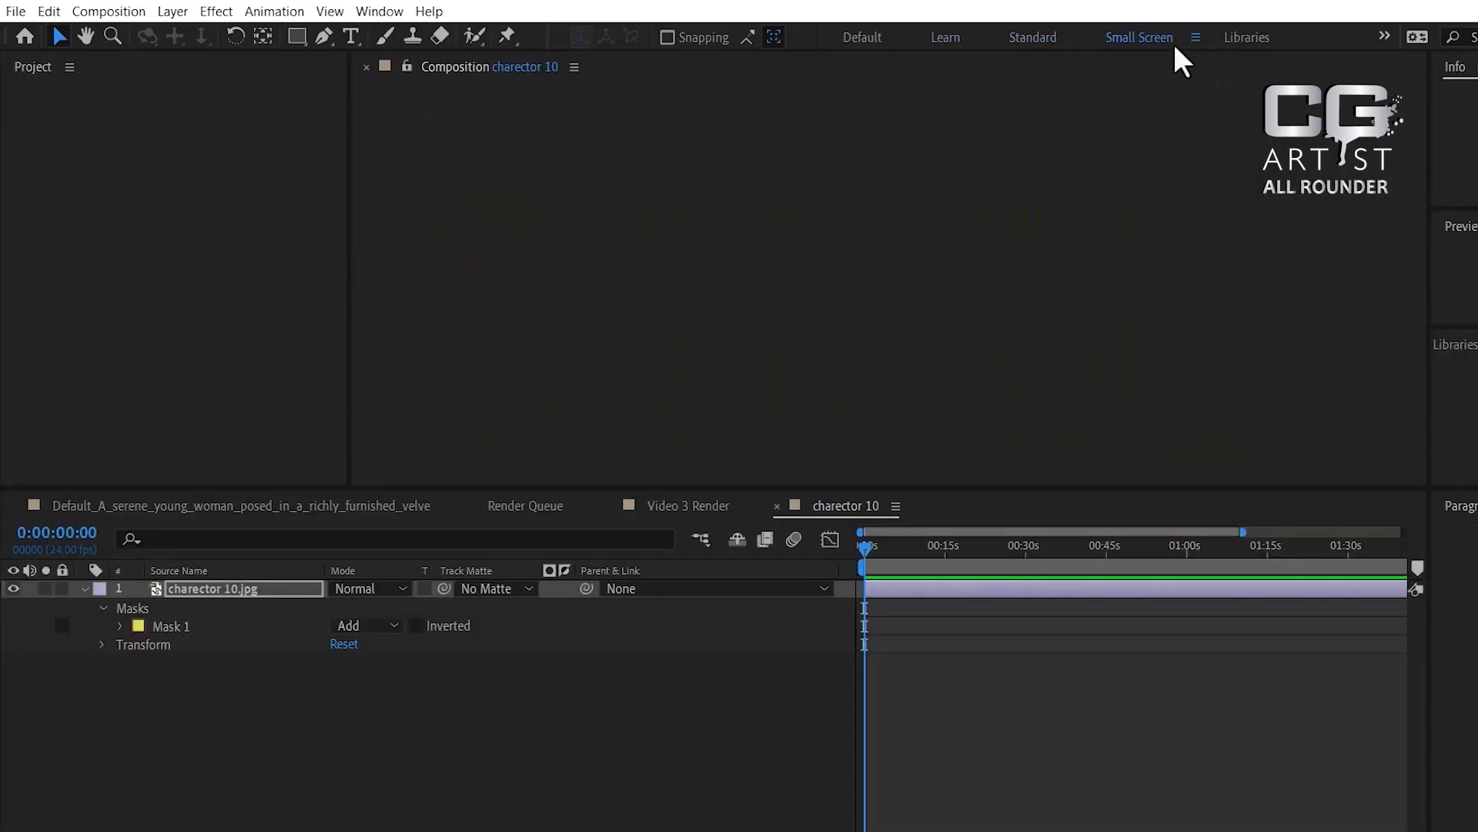
{"action": "left_click", "coordinate": [1251, 36]}
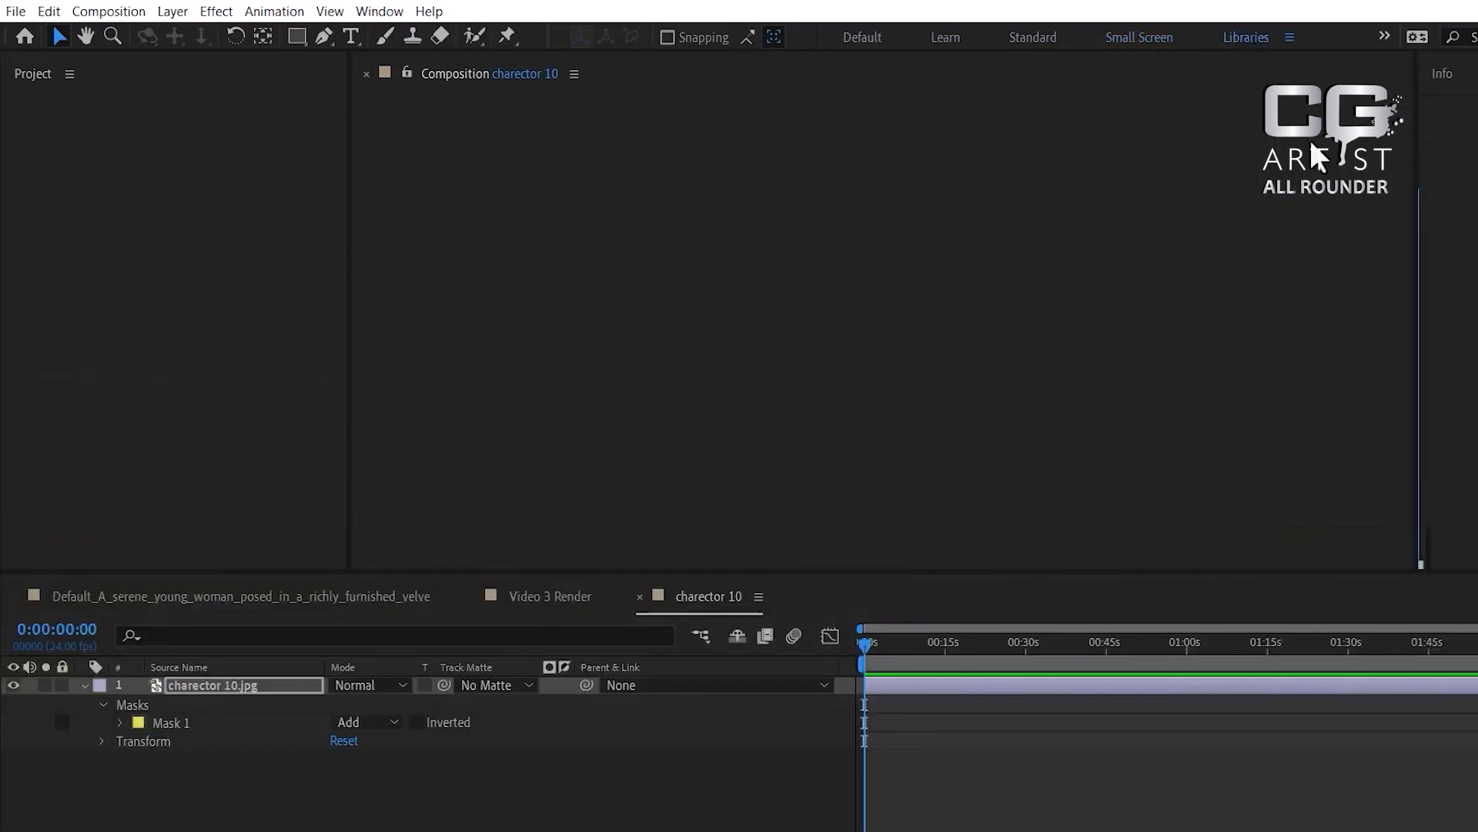